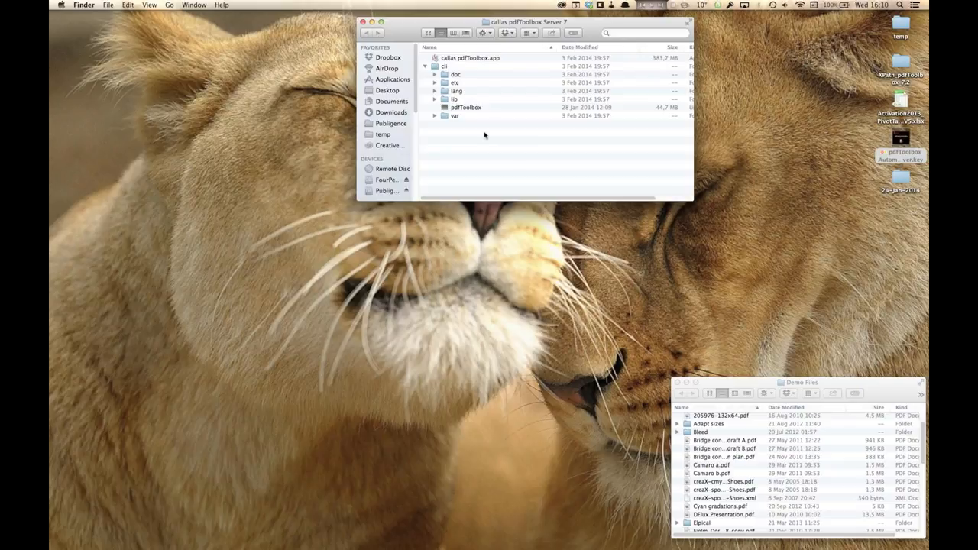
Step: Switch to callas pdfToolbox and review the Server tab of its Preferences, closing the dialog without saving
left_click(486, 61)
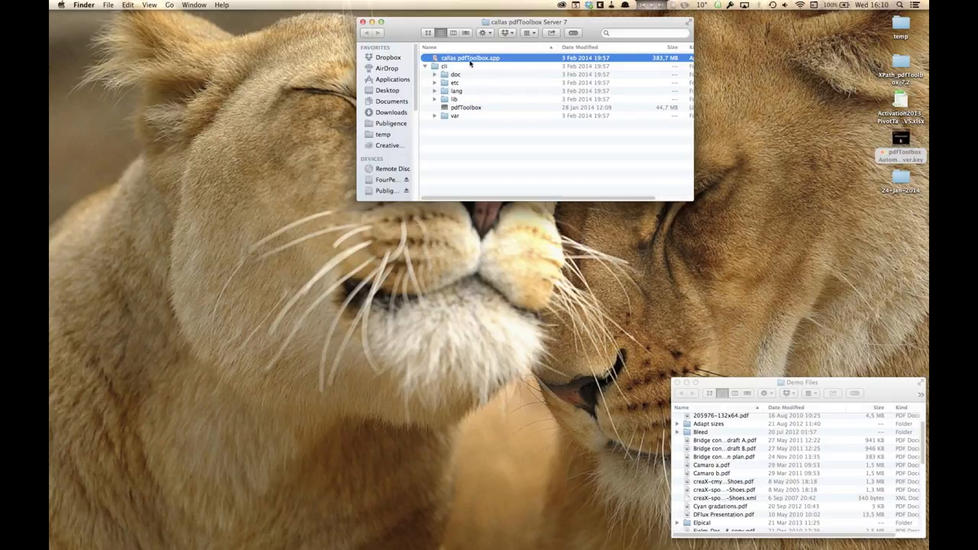
key("super+Tab")
key("super+Tab")
key("super+Tab")
key("super+Tab")
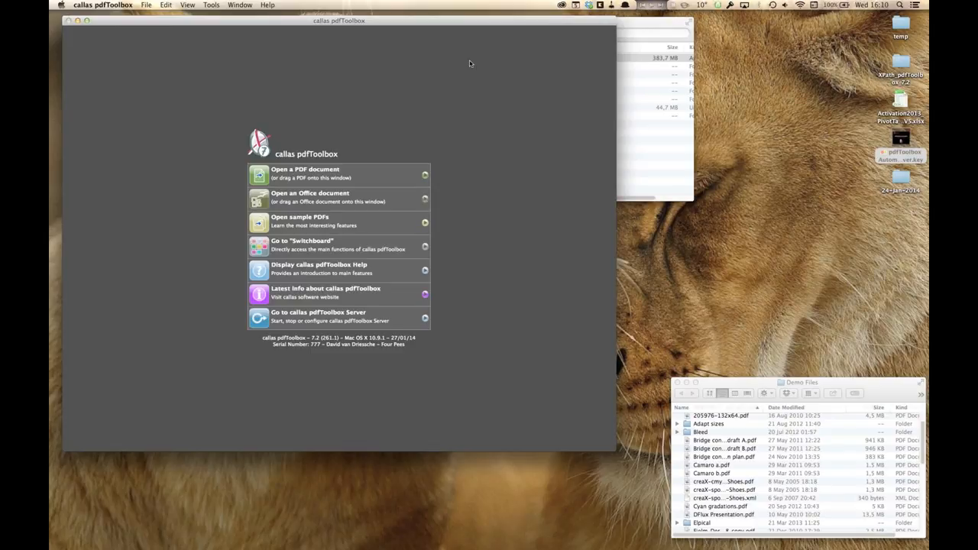
left_click(120, 5)
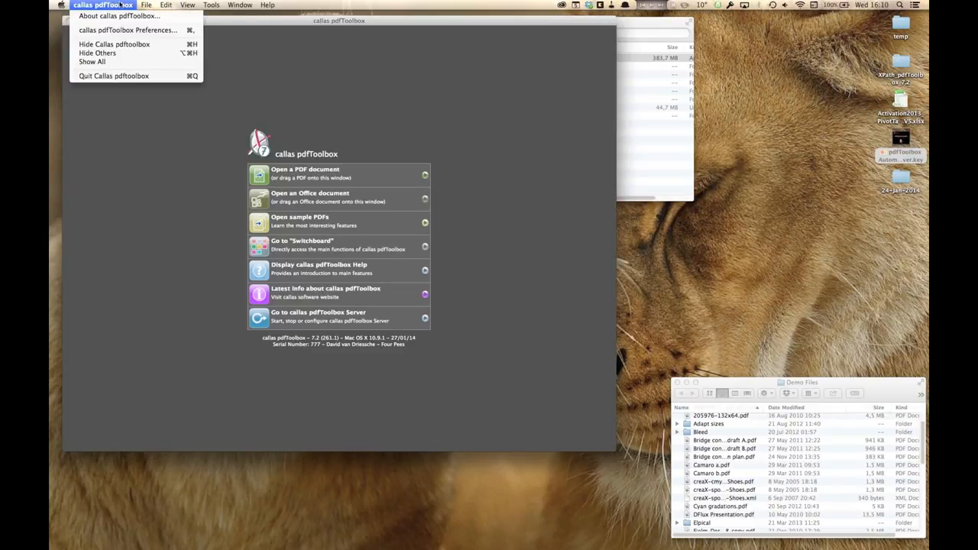
left_click(126, 32)
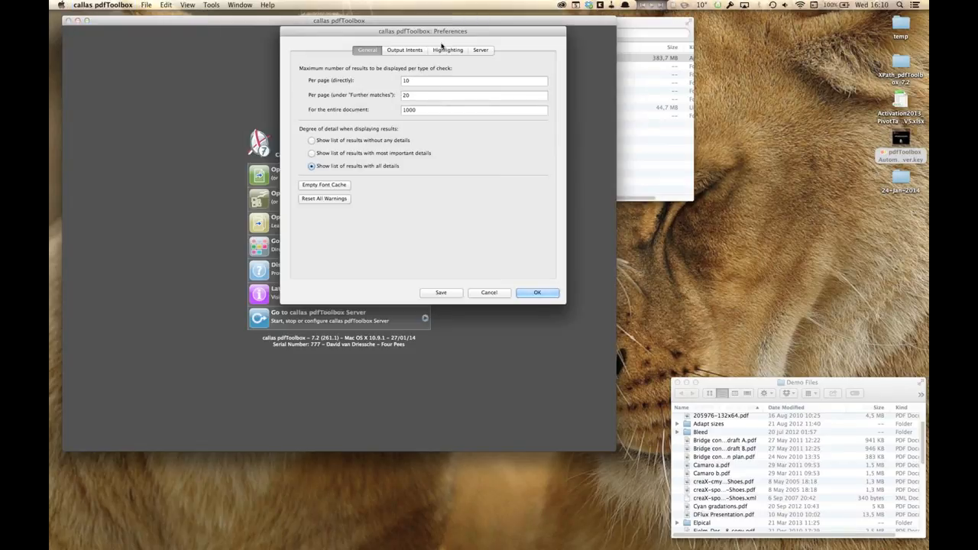
left_click(480, 51)
left_click_drag(476, 34, 503, 17)
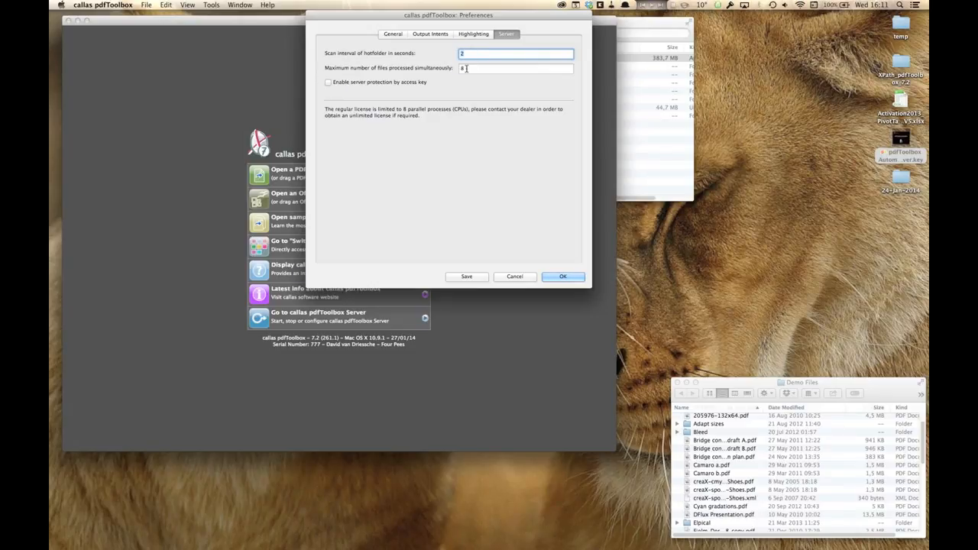
left_click(469, 67)
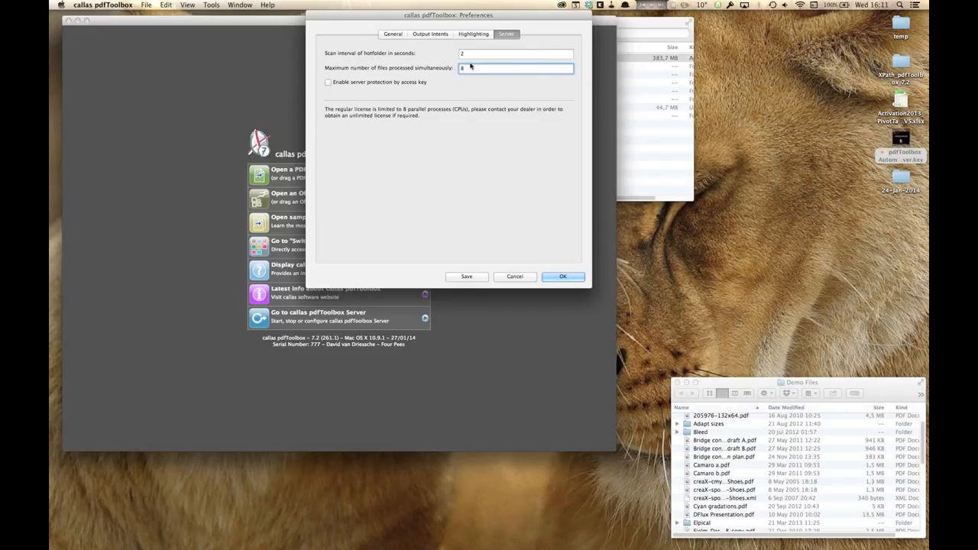
double_click(462, 68)
type("8")
left_click(525, 278)
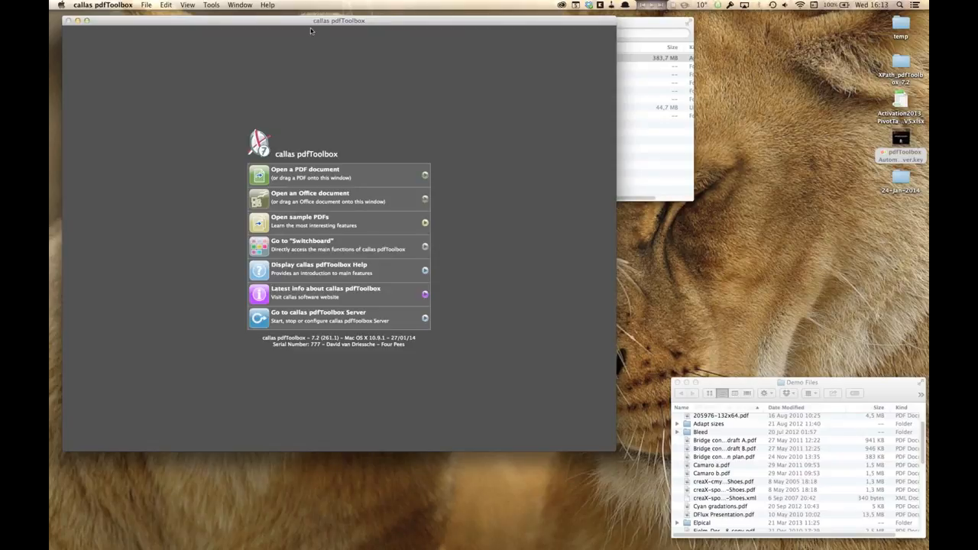
Step: Open the About callas pdfToolbox window to review the Desktop and Server license details, then close it
left_click(268, 5)
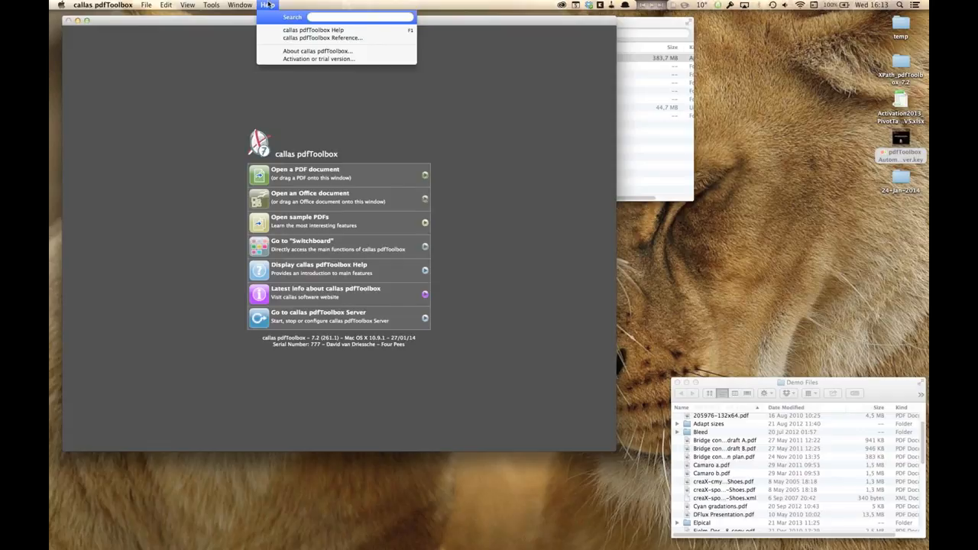
left_click(284, 50)
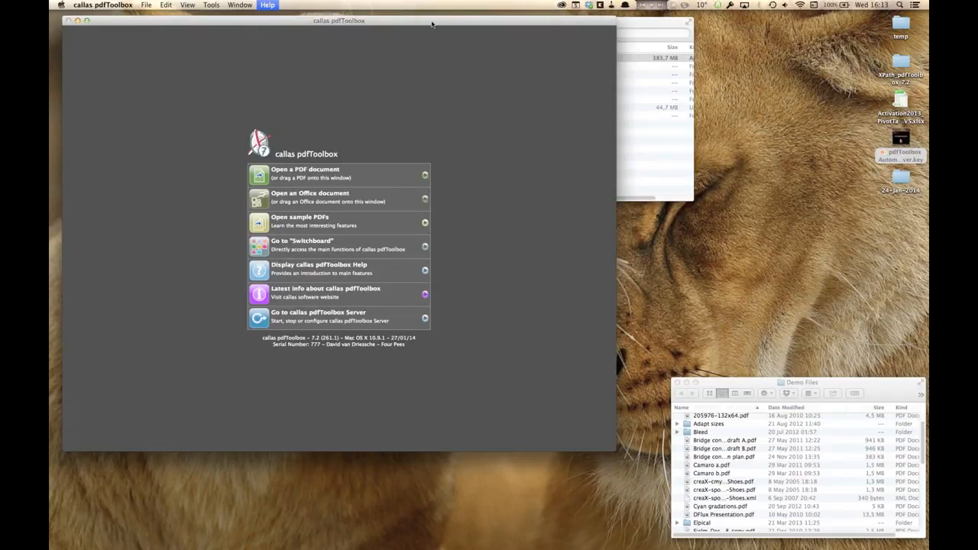
left_click_drag(431, 31, 440, 16)
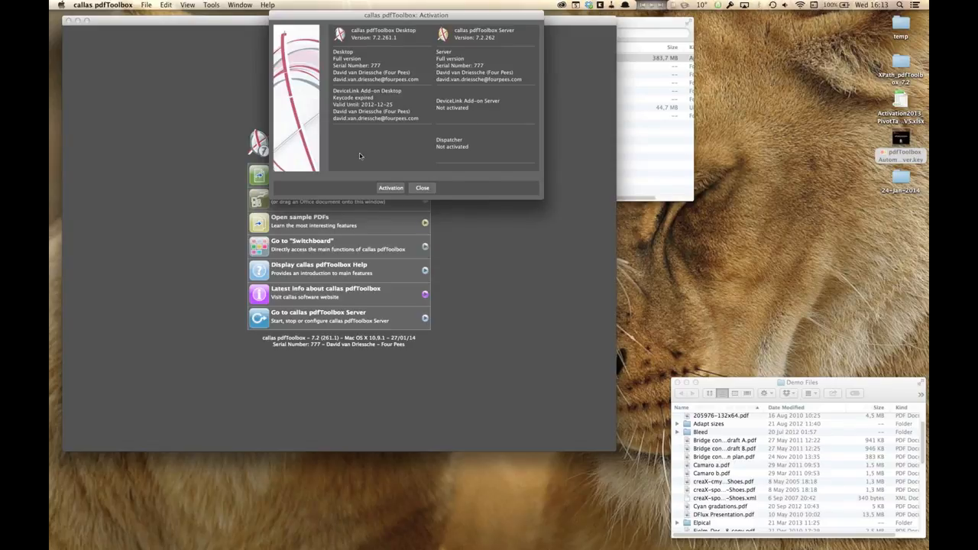
left_click(425, 189)
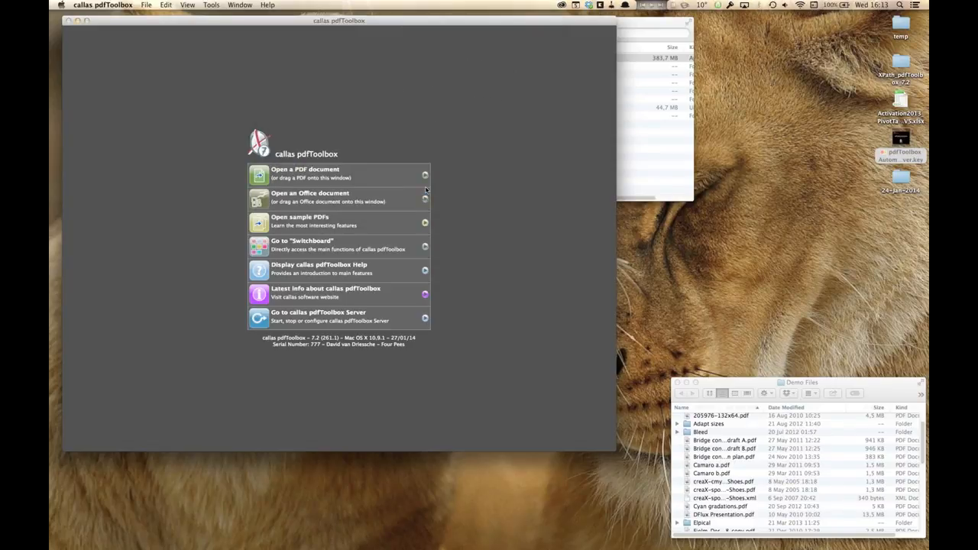
Step: Explore the trial version request form and its product list in the Activation dialog, then cancel it
left_click(268, 5)
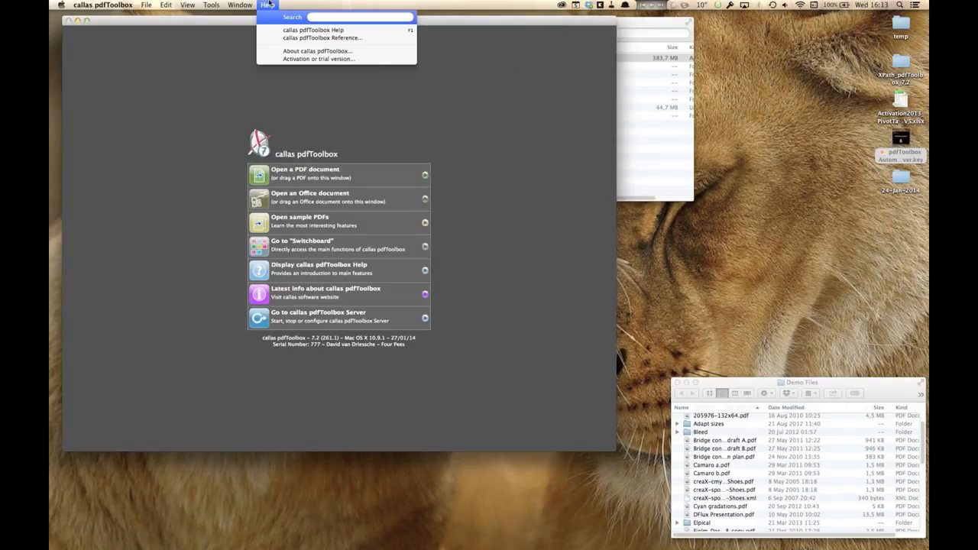
left_click(281, 60)
left_click_drag(441, 20, 493, 38)
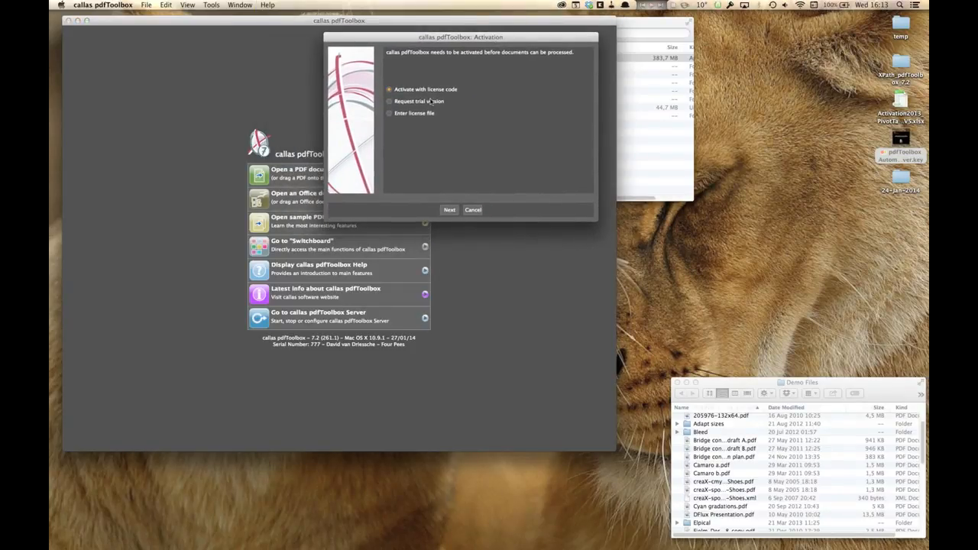
left_click(405, 101)
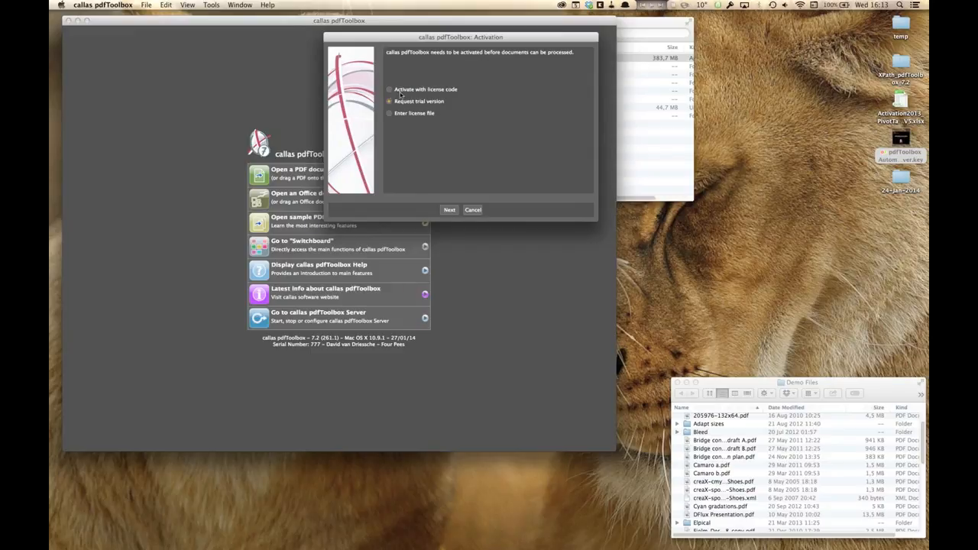
left_click(449, 209)
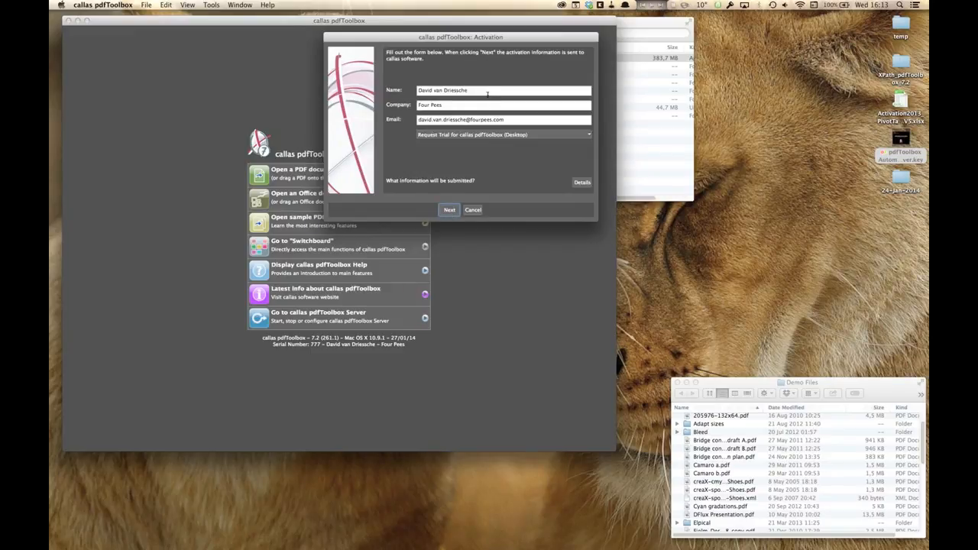
left_click(528, 138)
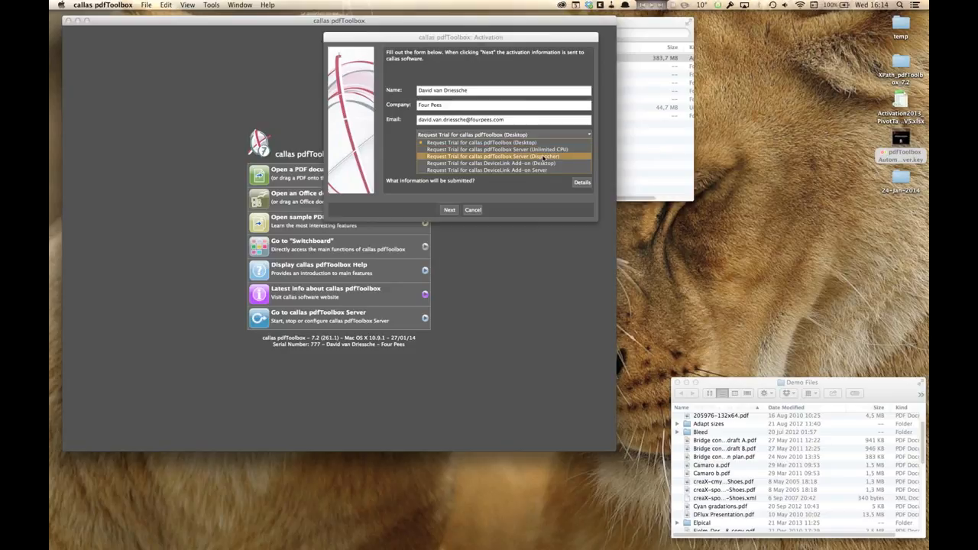
left_click(524, 181)
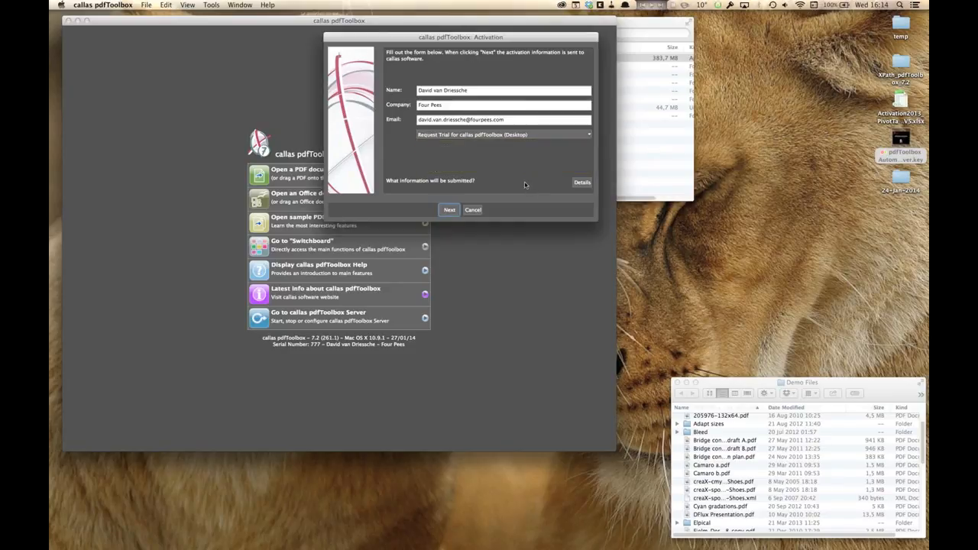
left_click(474, 210)
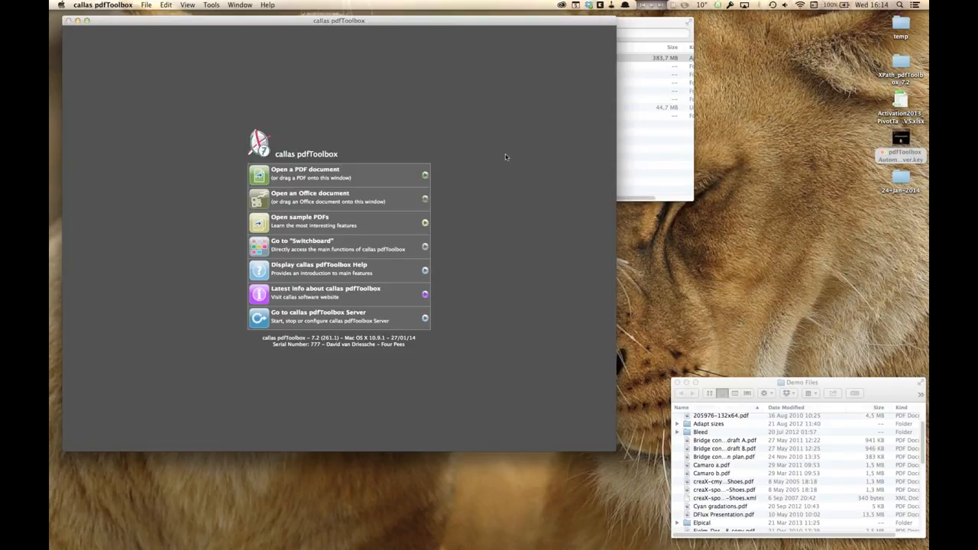
Step: Reopen the Activation dialog, proceed with license-code activation to the license entry page, then cancel
left_click(240, 5)
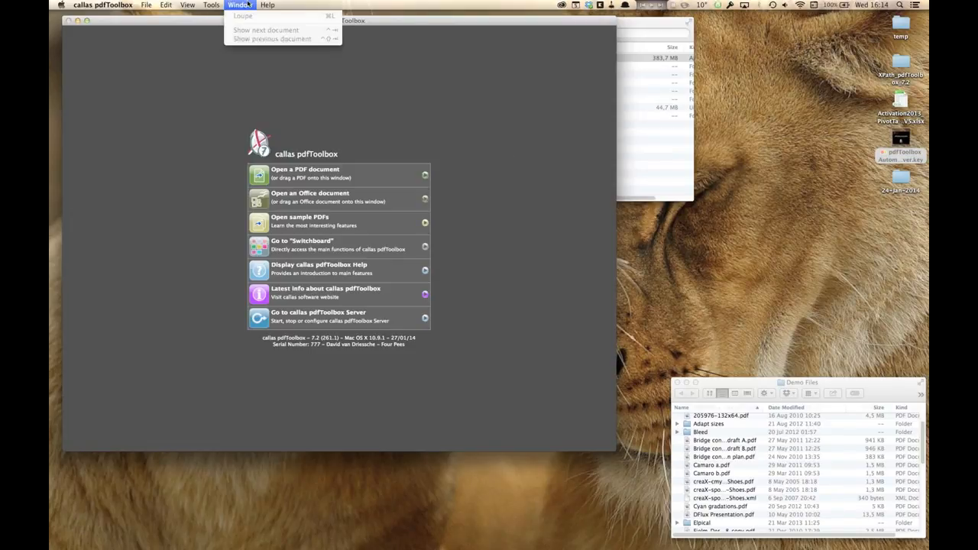
mouse_move(268, 5)
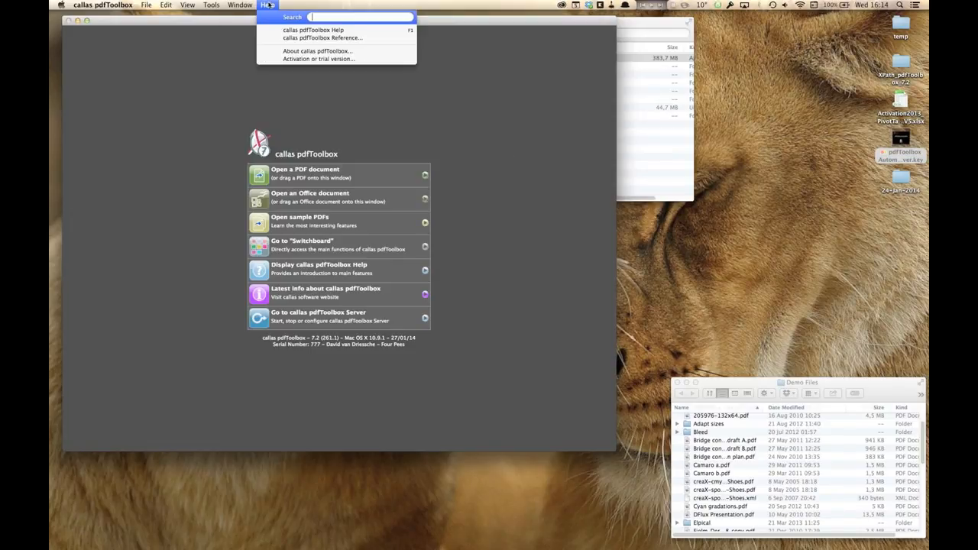
left_click(273, 58)
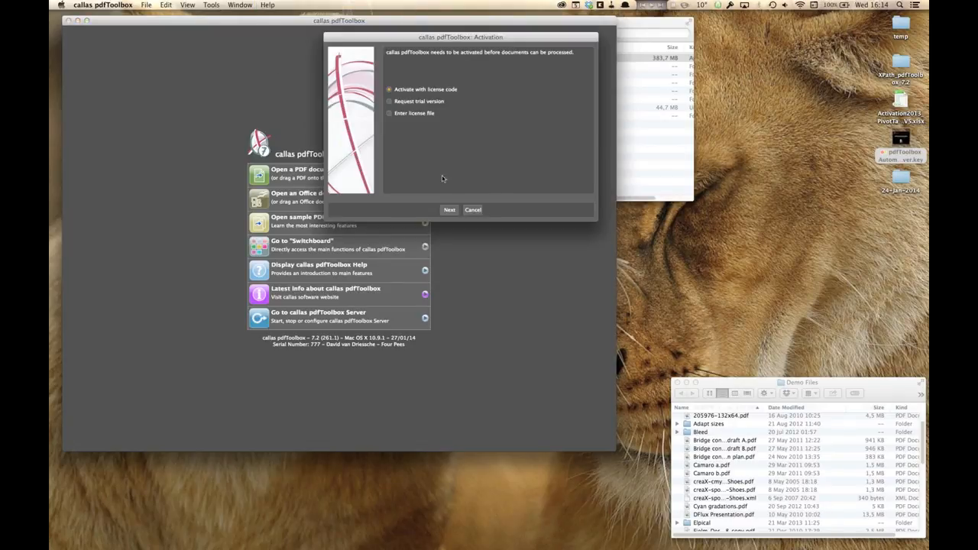
left_click(450, 210)
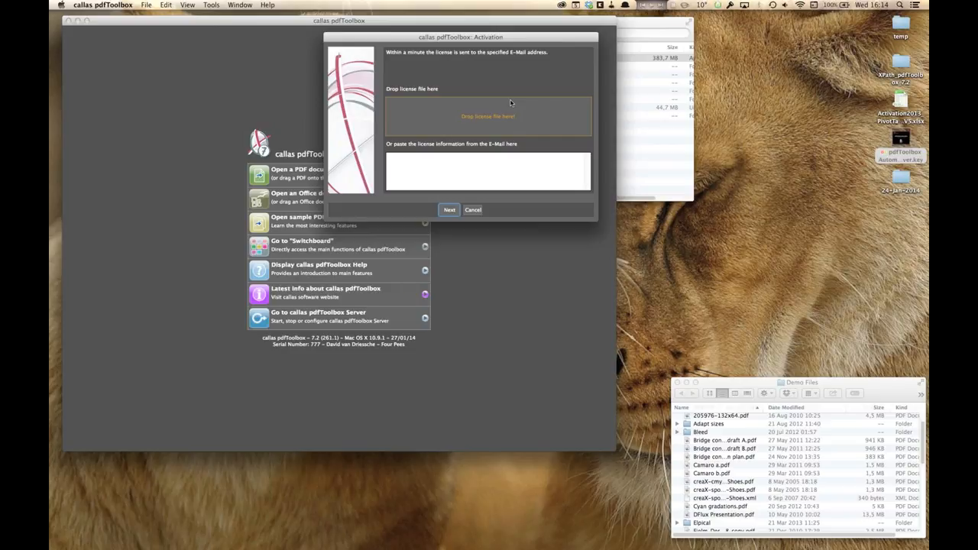
left_click(473, 212)
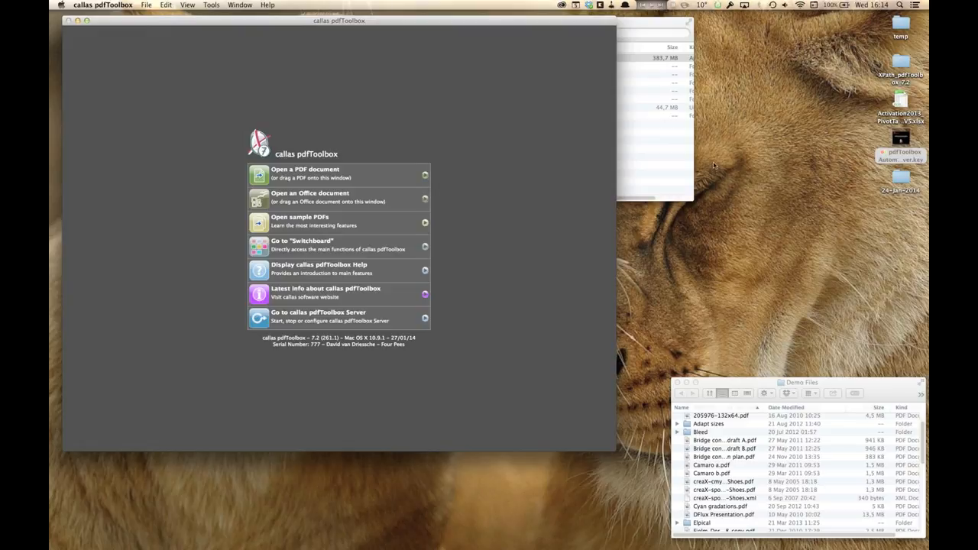
Step: Close the callas pdfToolbox Server 7 Finder window
left_click(666, 152)
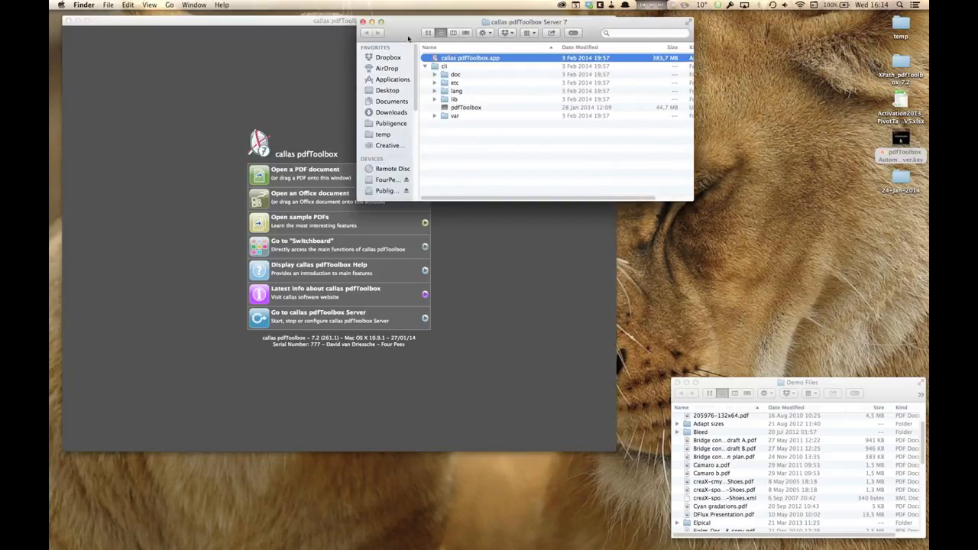
left_click(362, 21)
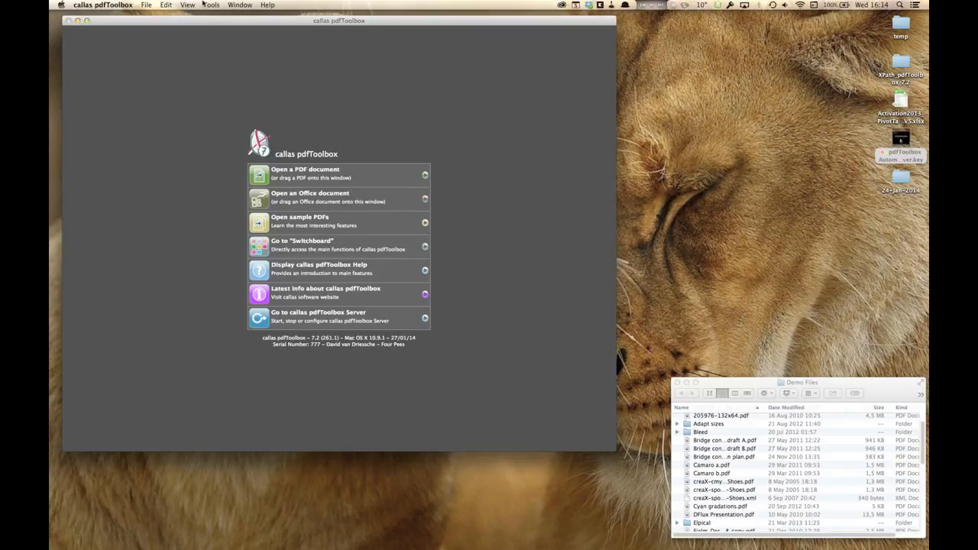
Step: Open the callas pdfToolbox Server window and choose Start a Server from its settings menu
left_click(205, 5)
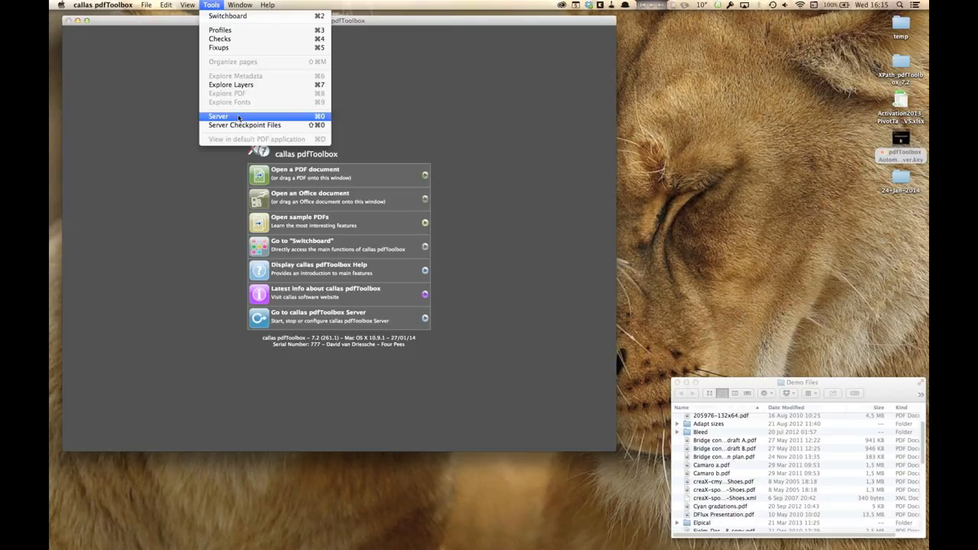
left_click(238, 116)
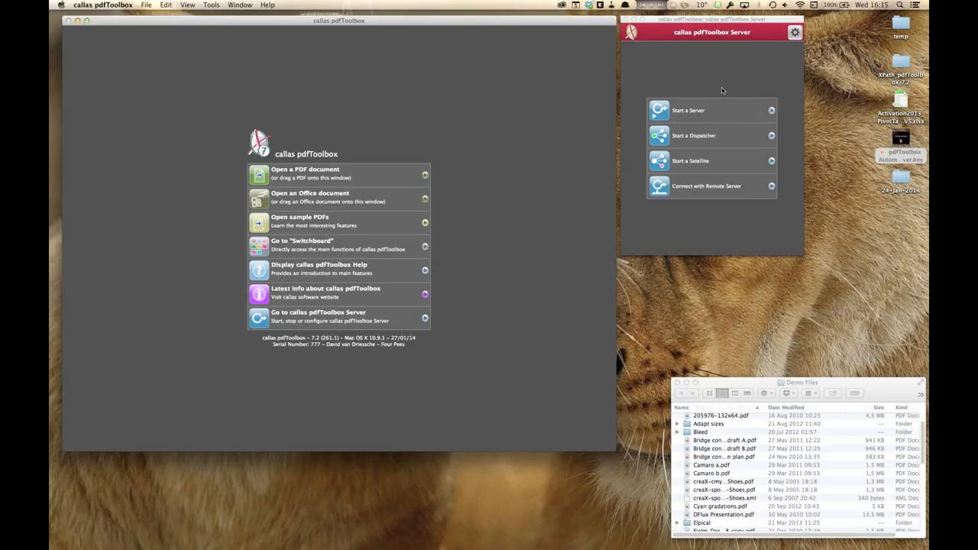
left_click(794, 32)
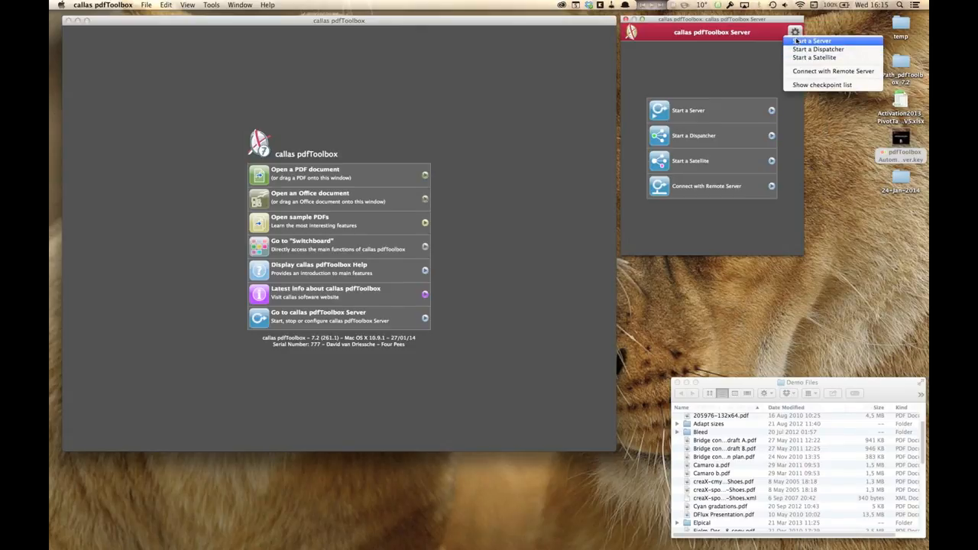
left_click(797, 41)
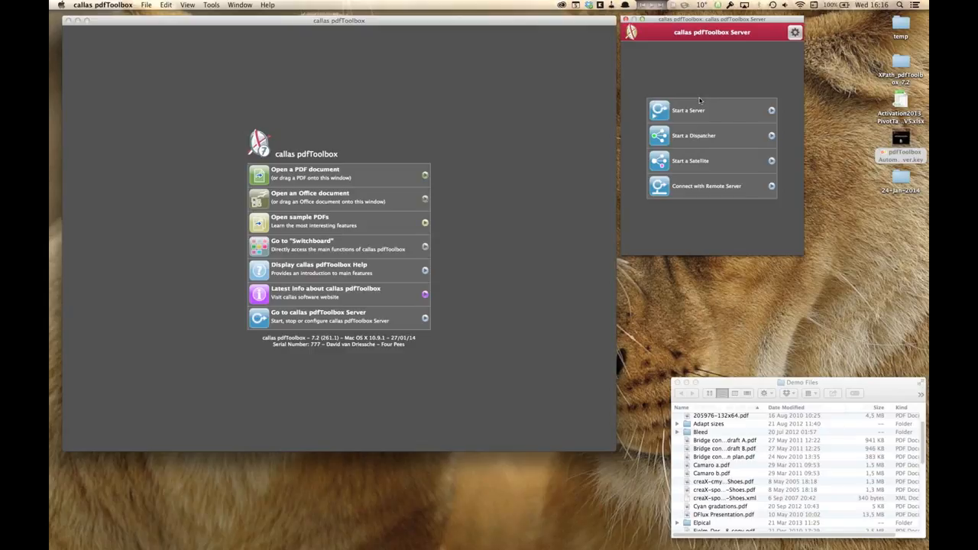
Step: Quit callas pdfToolbox and switch to the Windows Web Server 2008 virtual machine in Parallels Desktop
key("super+q")
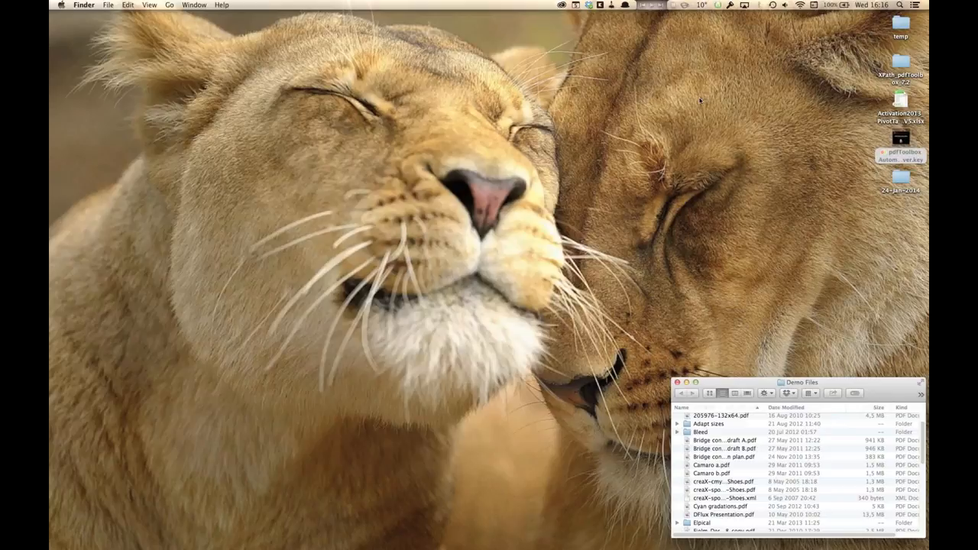
key("super+Tab")
key("super+Tab")
key("super+Tab")
key("super+Tab")
key("super+Tab")
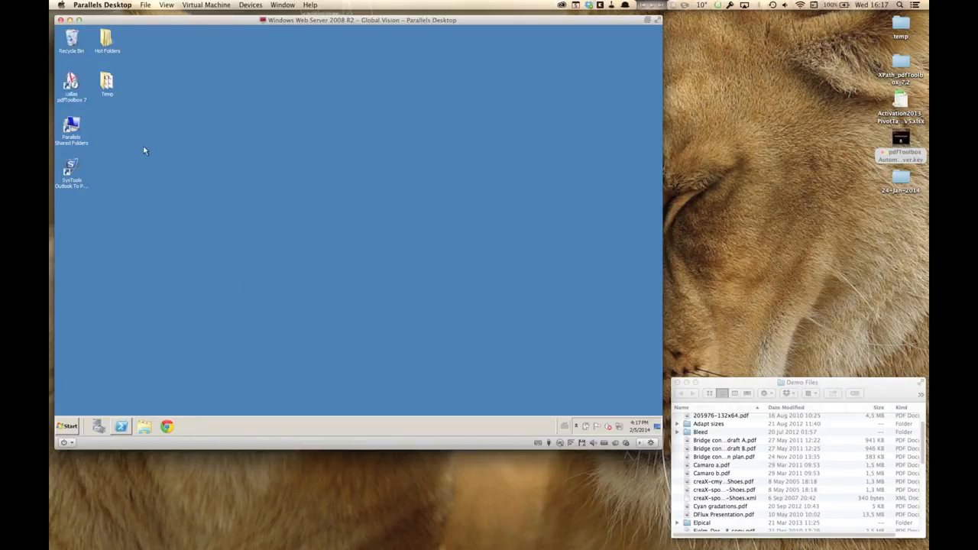
Step: Launch callas pdfToolbox 7 inside the virtual machine and dismiss the update notification bar
double_click(71, 83)
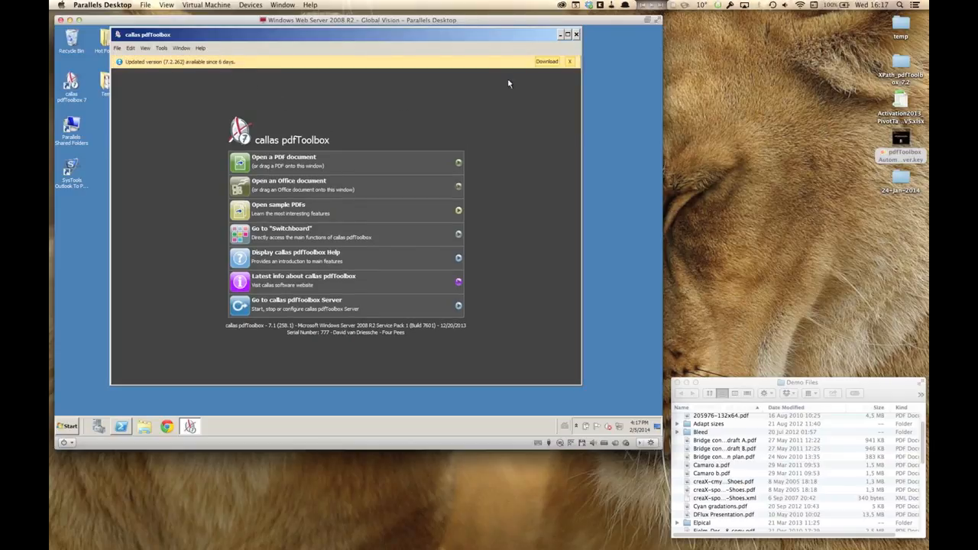
left_click(571, 61)
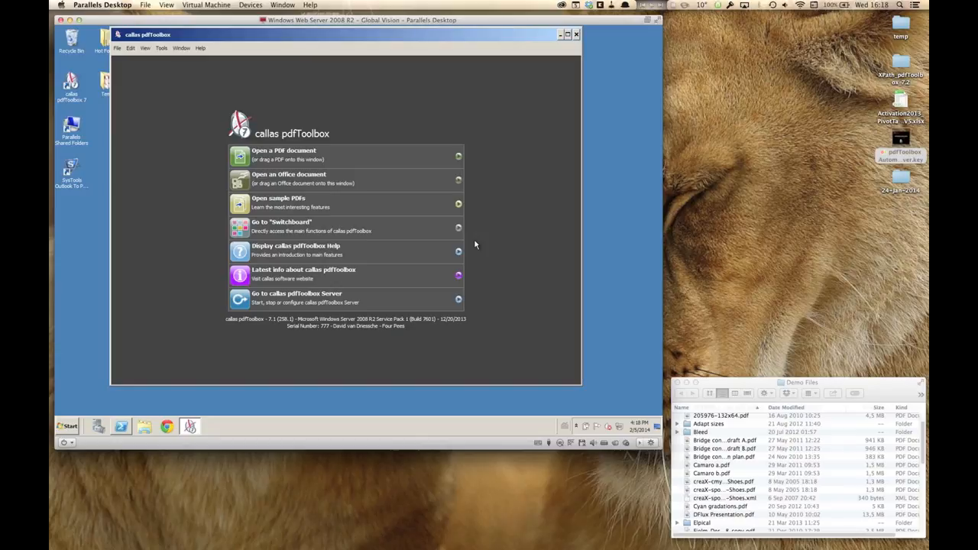
Step: Open the callas pdfToolbox Server window in the virtual machine and move it over the main window
left_click(161, 50)
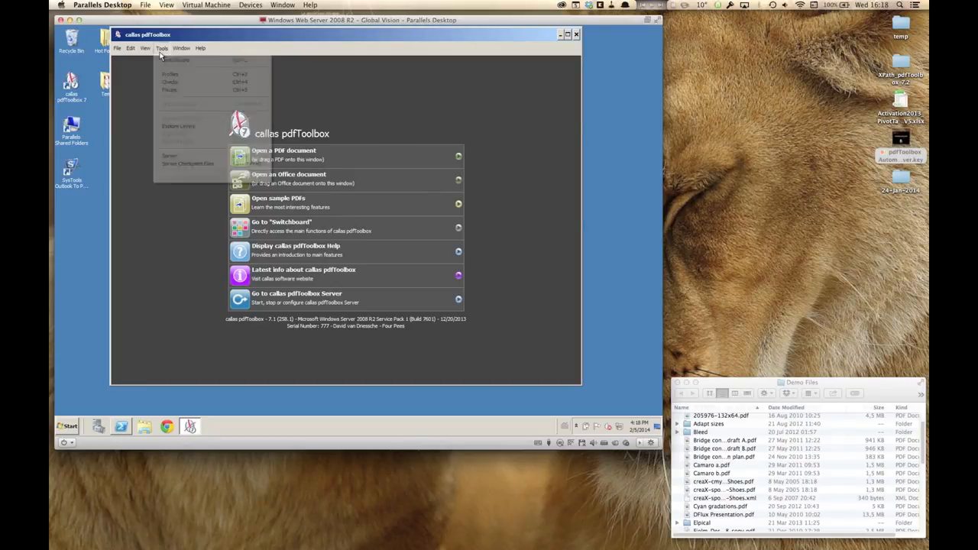
left_click(169, 157)
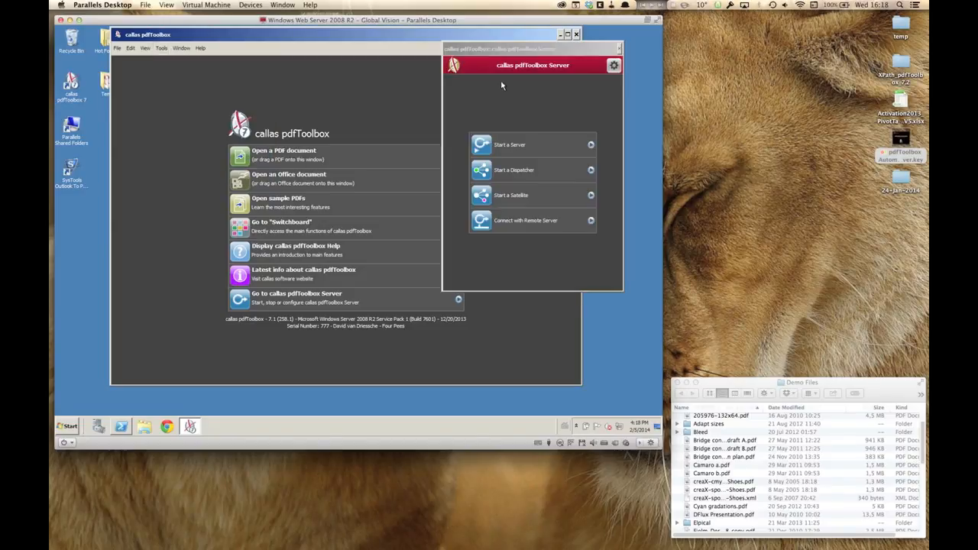
left_click_drag(502, 46, 401, 46)
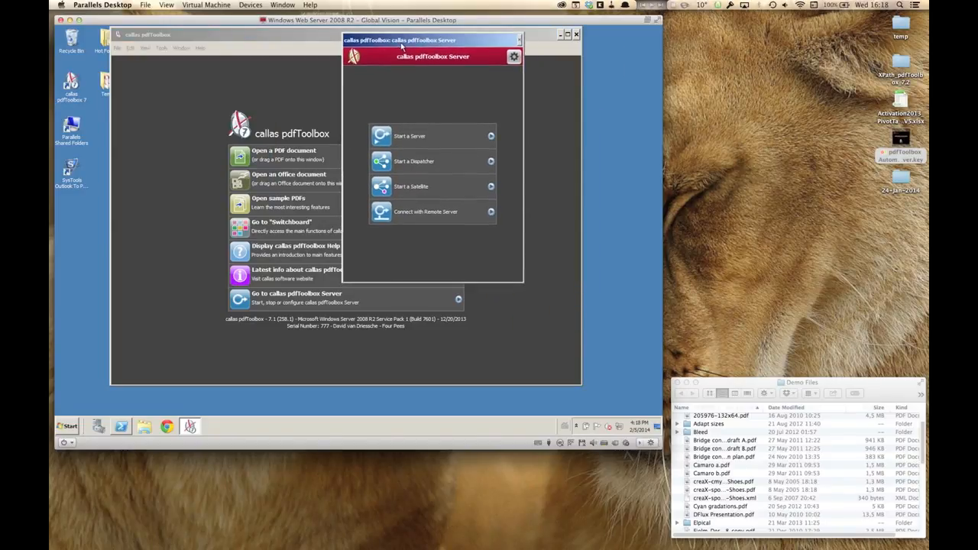
Step: Start a local server in the virtual machine without an access code and open its server options
left_click(386, 143)
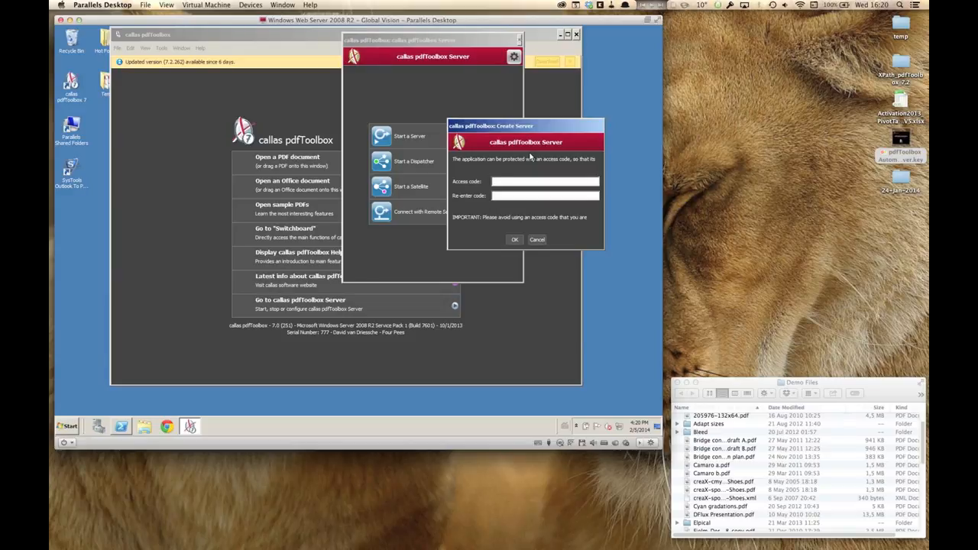
left_click(514, 239)
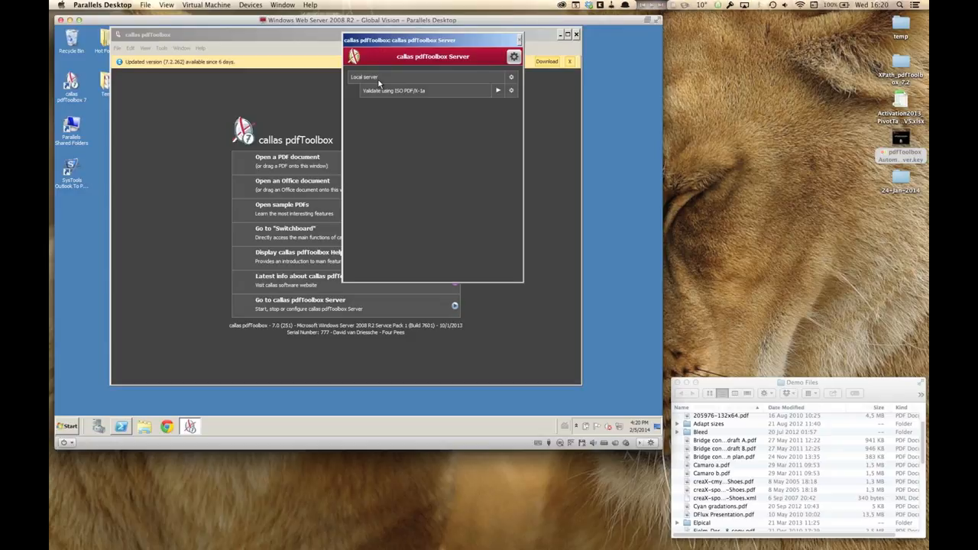
left_click_drag(424, 42, 493, 56)
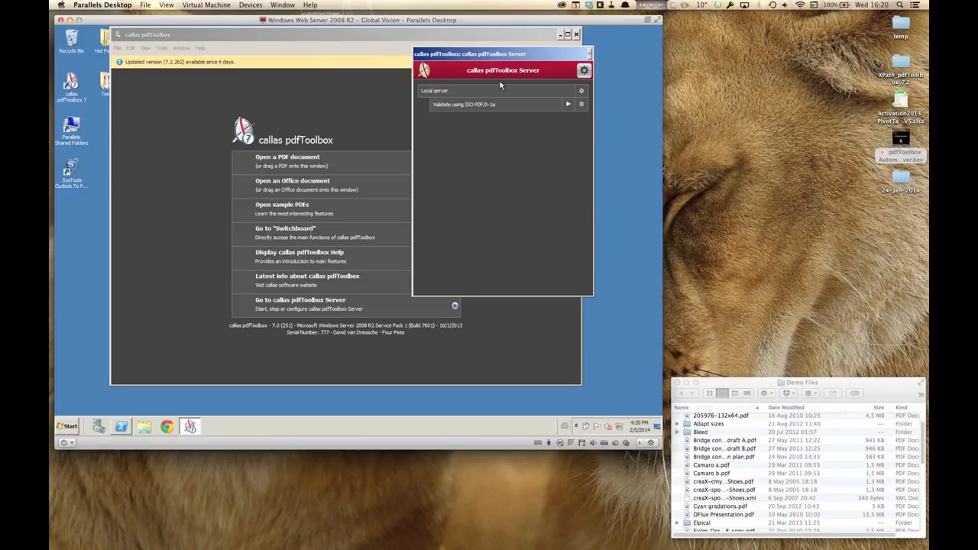
left_click(583, 92)
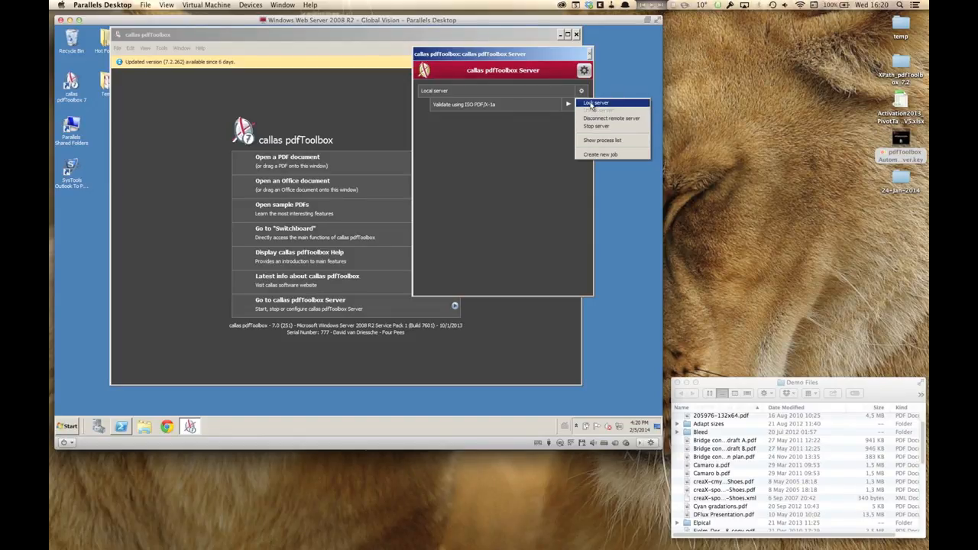
left_click(559, 126)
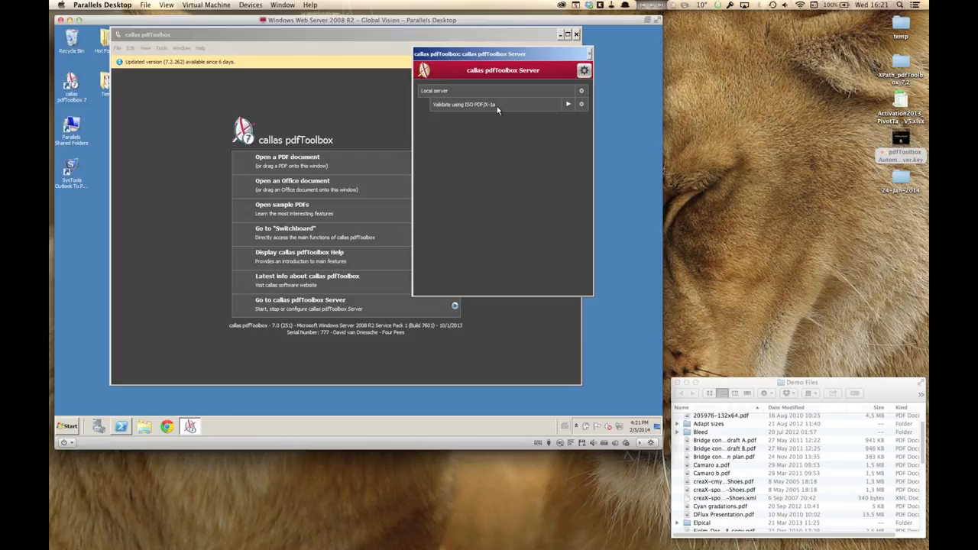
Step: Hide Parallels Desktop and switch back to callas pdfToolbox on the Mac
left_click(97, 6)
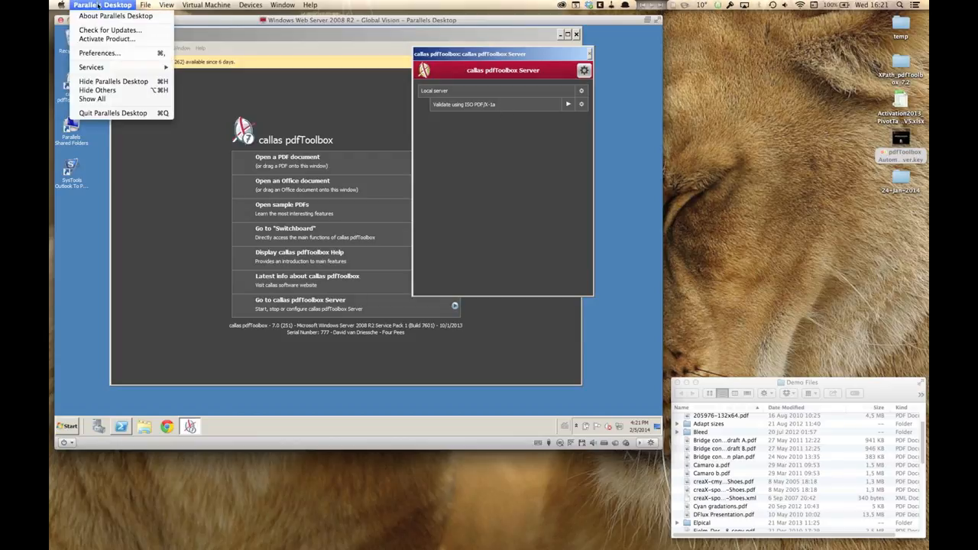
left_click(113, 81)
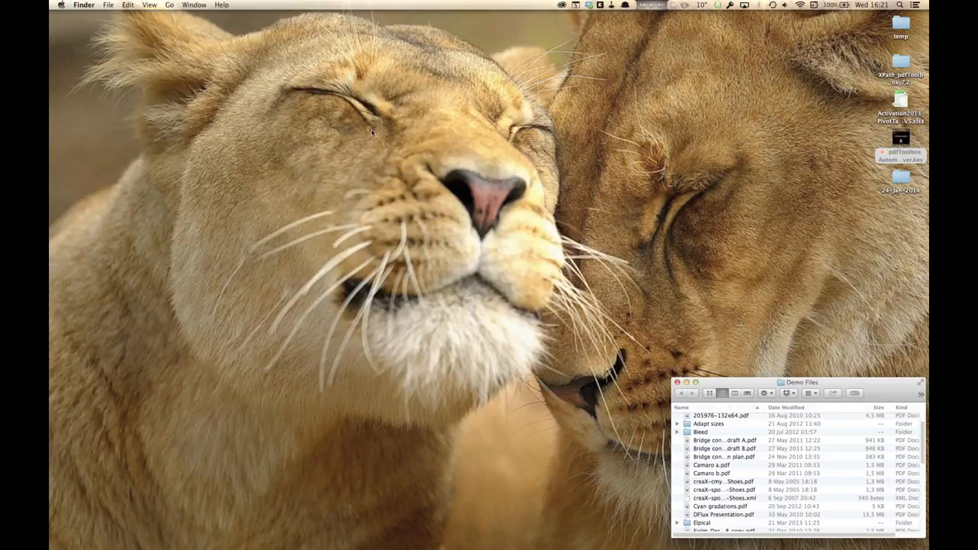
key("super+Tab")
key("super+Tab")
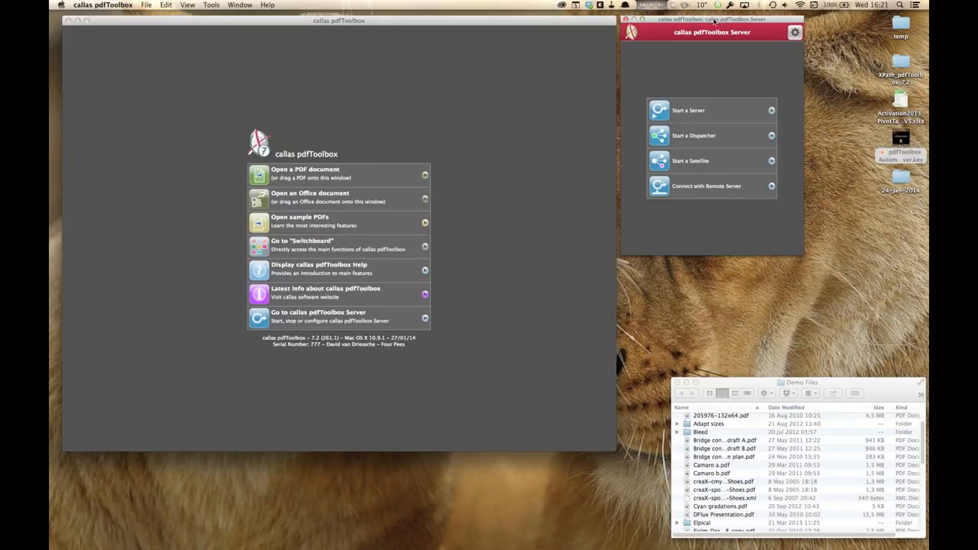
left_click_drag(717, 27, 524, 18)
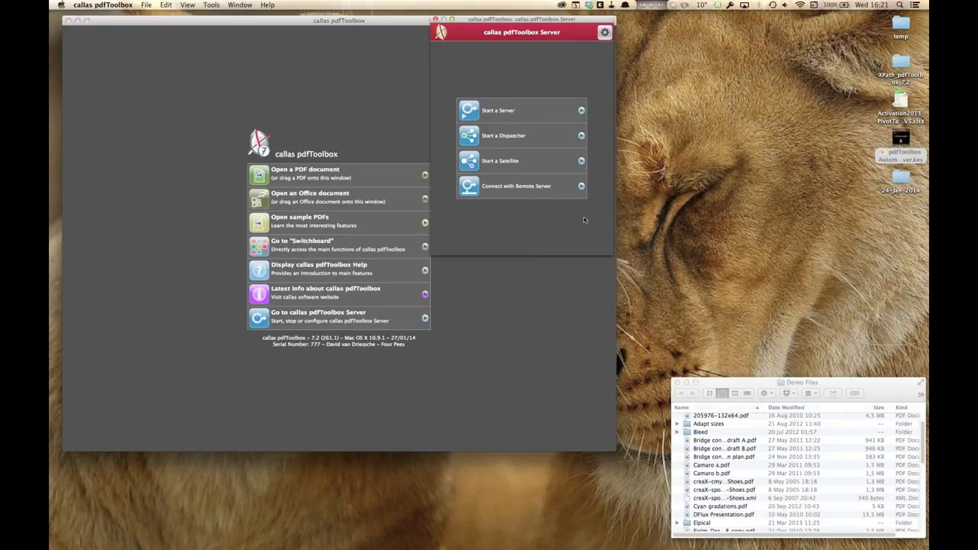
Step: Connect to the remote server at 10.211.55.5, port 1202, chosen from the recent servers
left_click(581, 188)
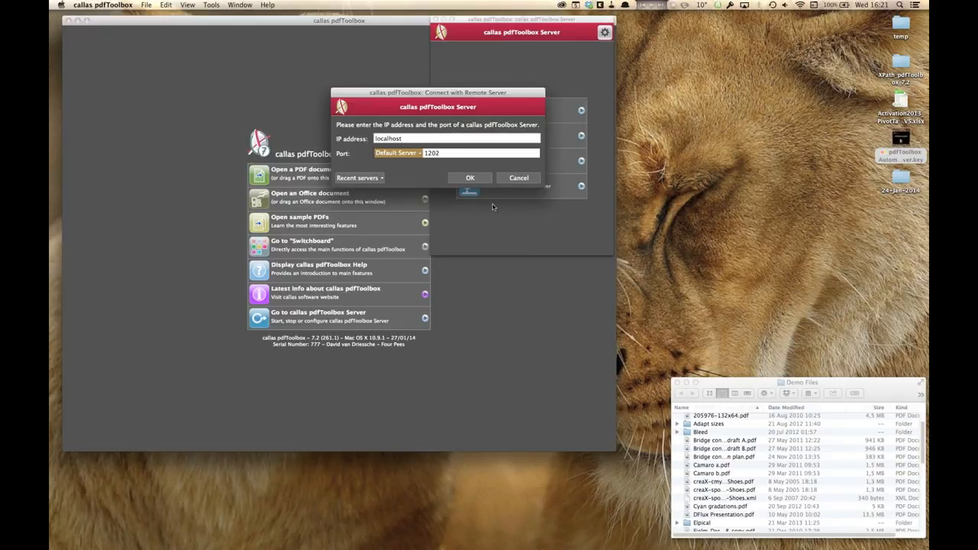
left_click(381, 179)
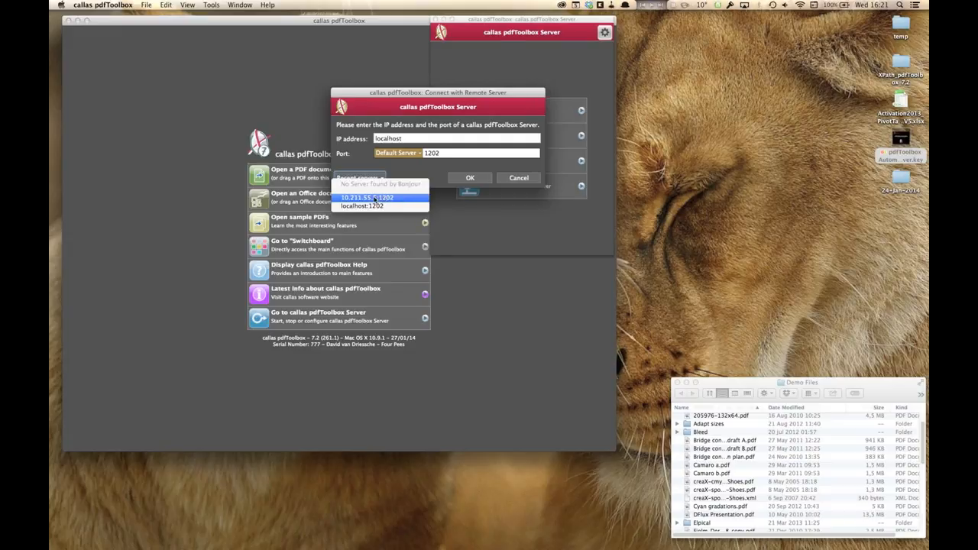
left_click(374, 198)
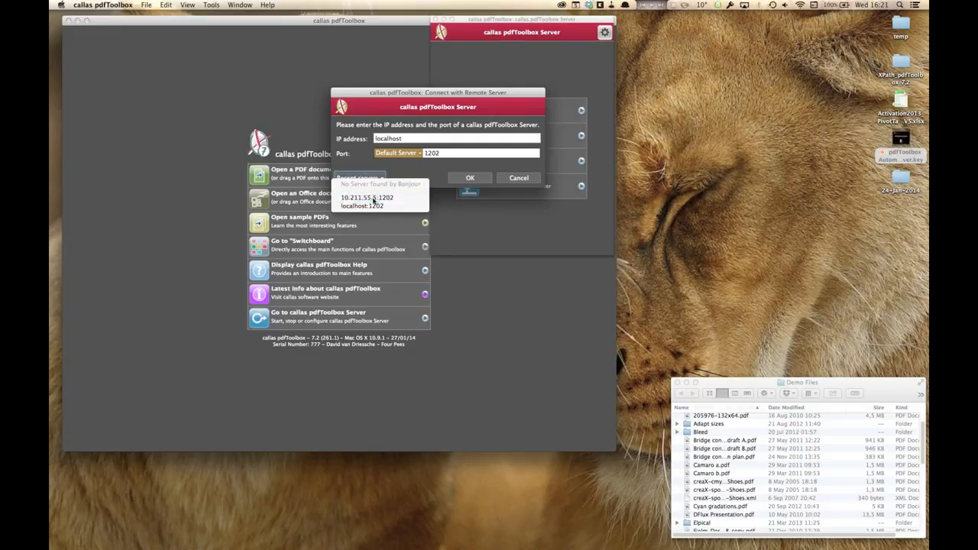
left_click(470, 178)
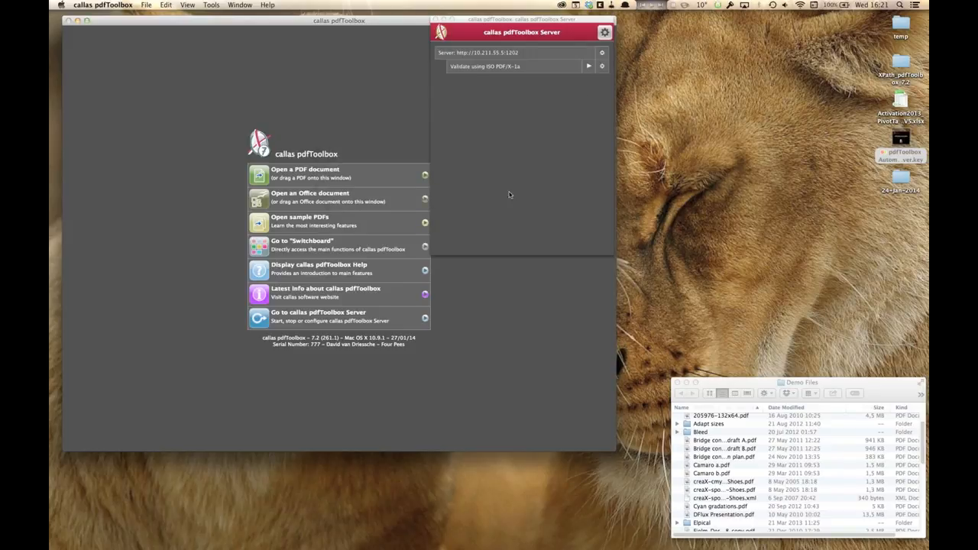
Step: Open the Validate using ISO PDF/X-1a job on the remote server for editing
left_click(580, 26)
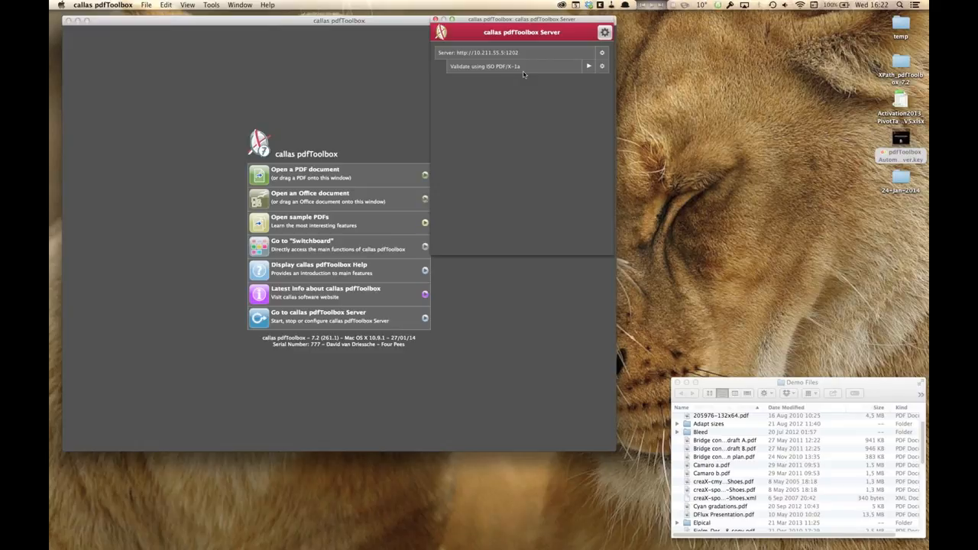
left_click_drag(536, 20, 627, 21)
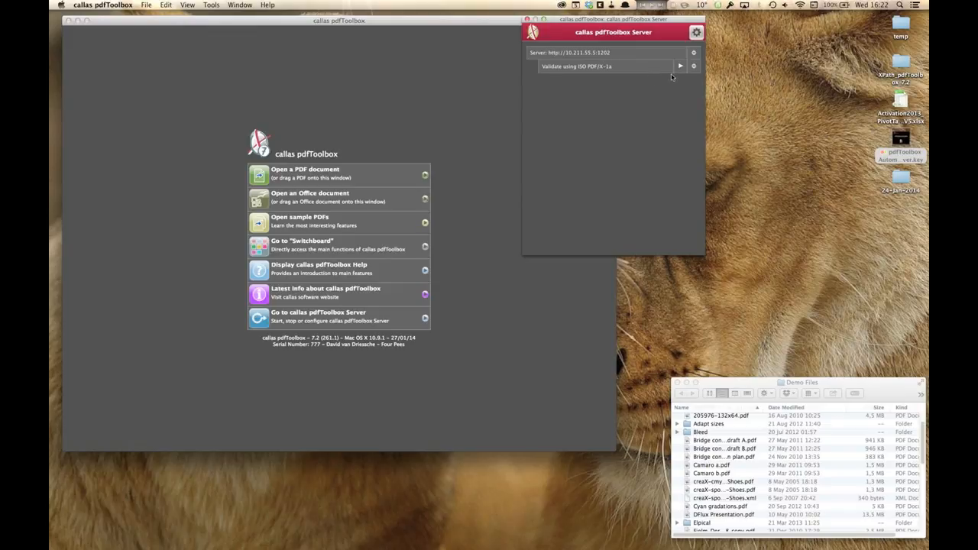
left_click(694, 67)
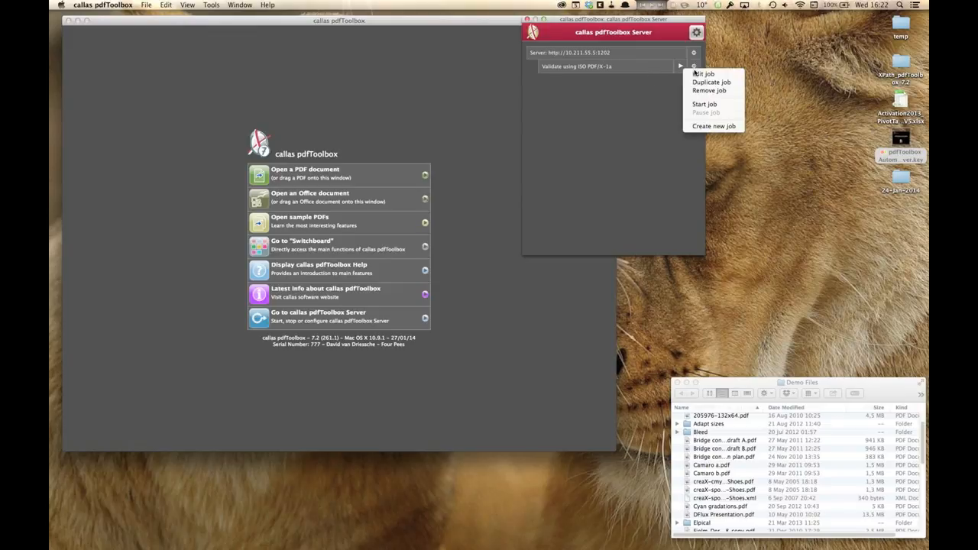
left_click(696, 73)
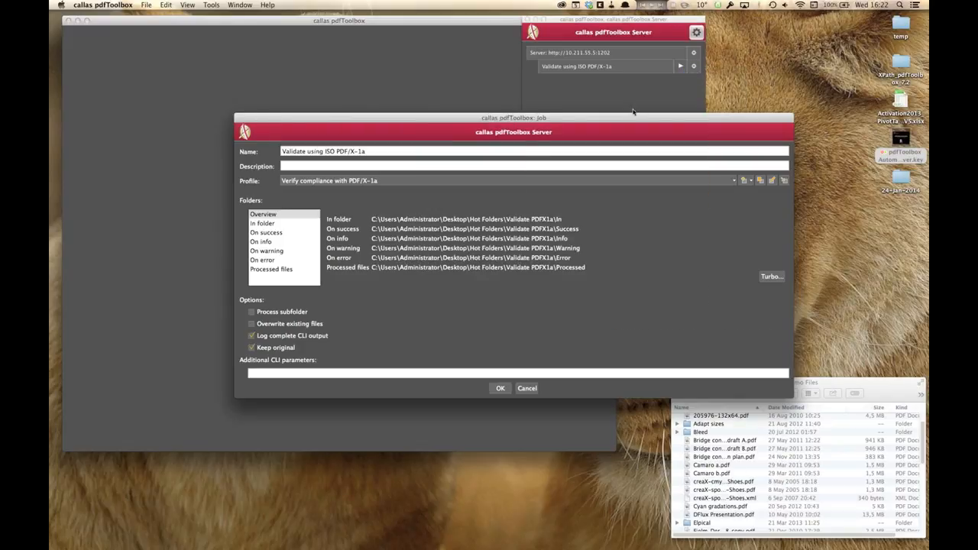
left_click_drag(624, 119, 588, 69)
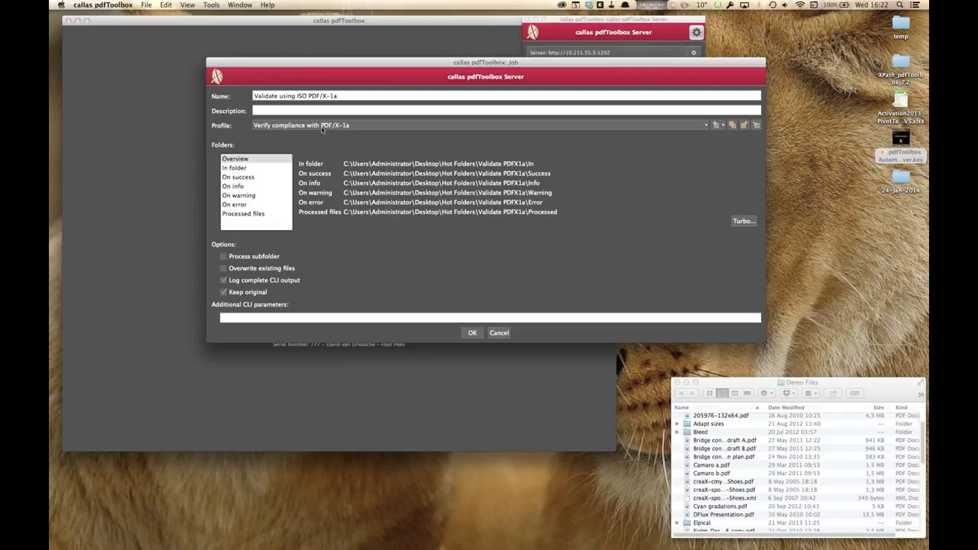
Step: Browse the job's profile list, keeping Verify compliance with PDF/X-1a selected
left_click(350, 127)
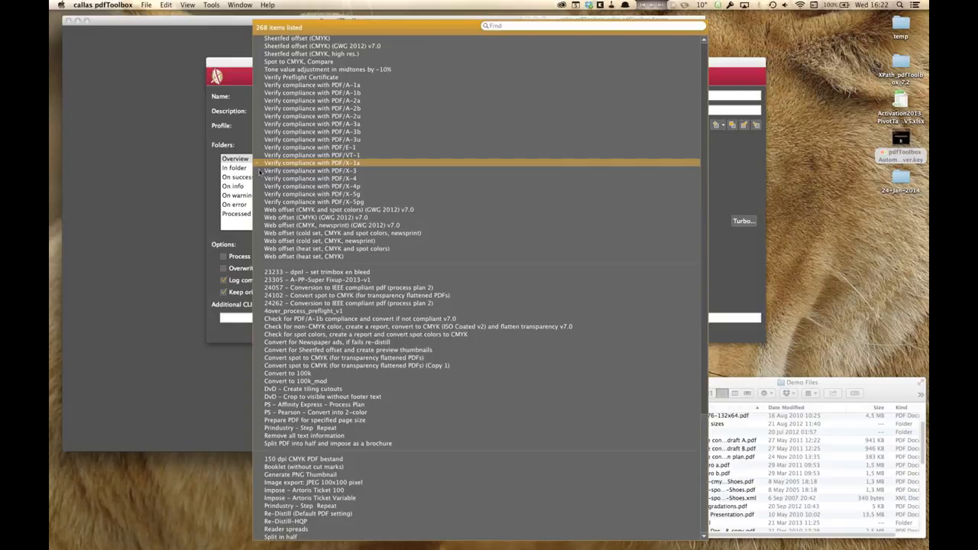
left_click(224, 162)
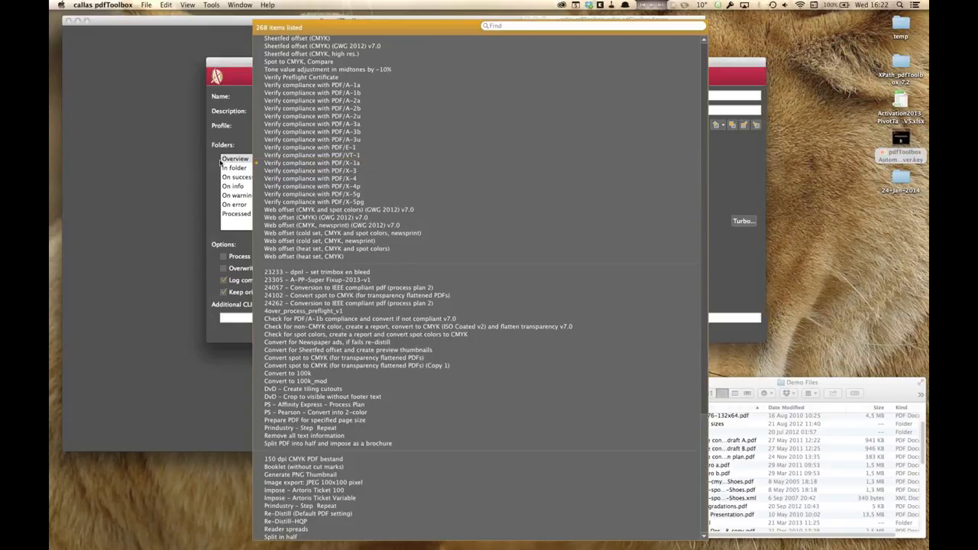
left_click(356, 128)
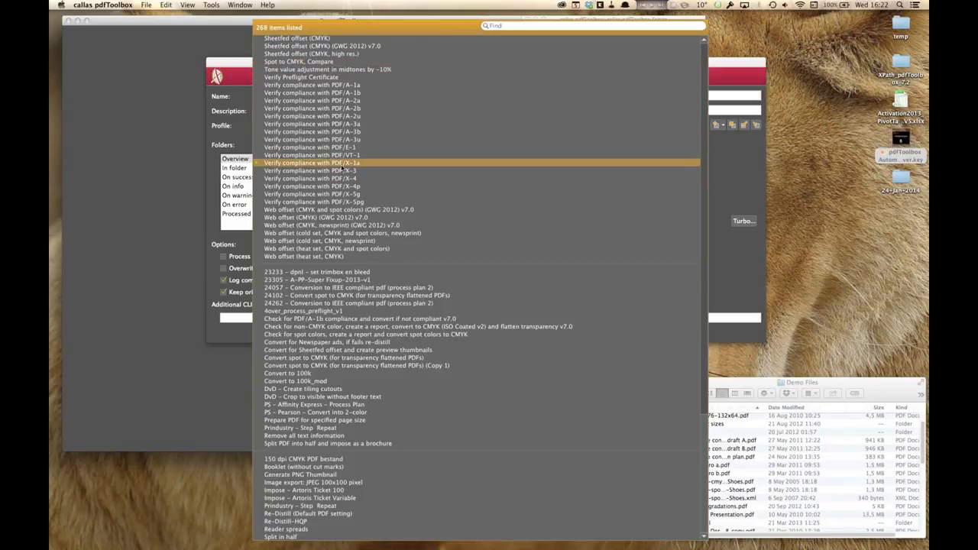
left_click(342, 164)
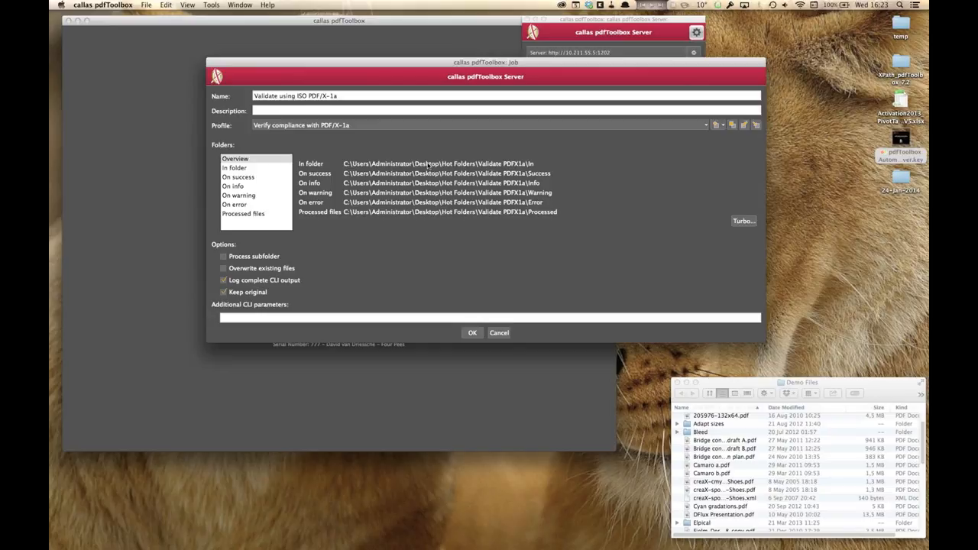
Step: Review the job's folder settings for each outcome, then cancel the job dialog
left_click(238, 169)
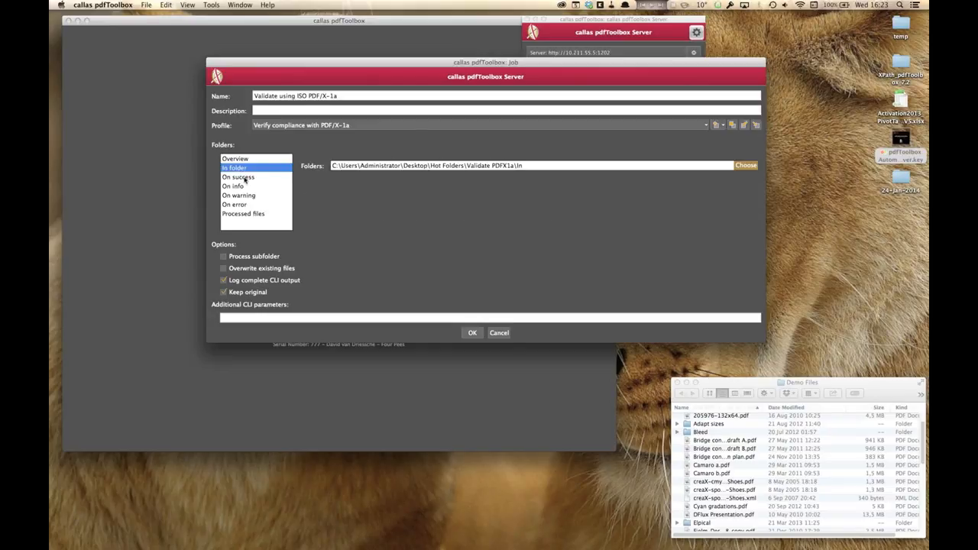
left_click(244, 176)
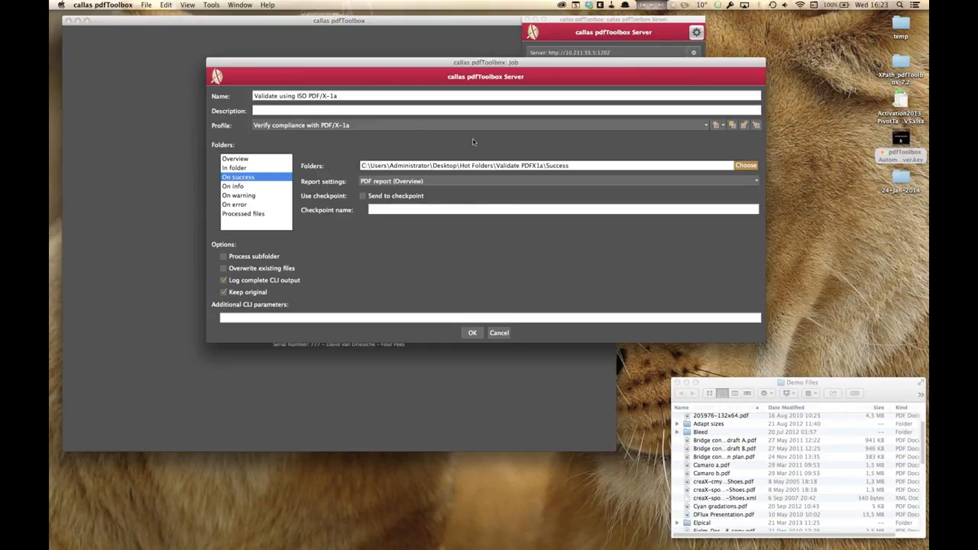
left_click(259, 186)
left_click(259, 196)
left_click(259, 205)
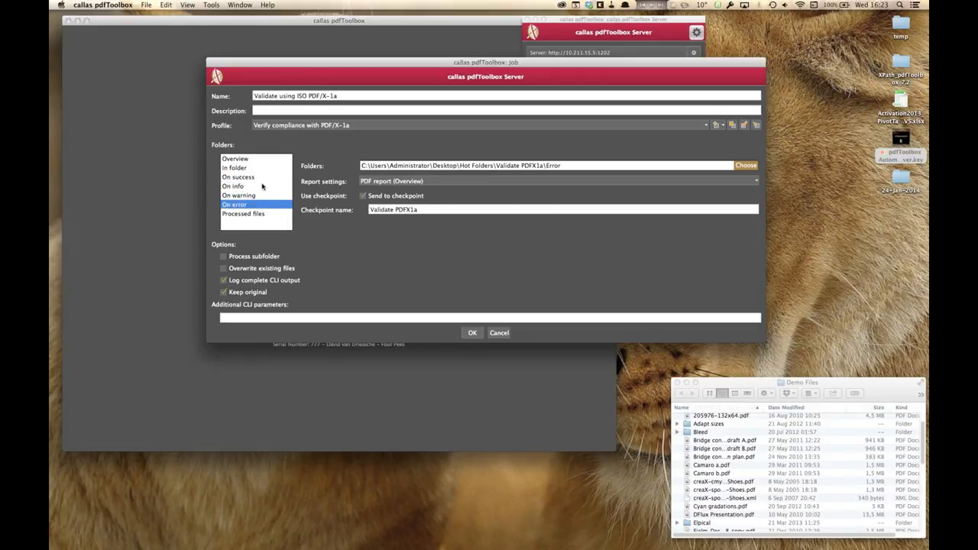
left_click(262, 186)
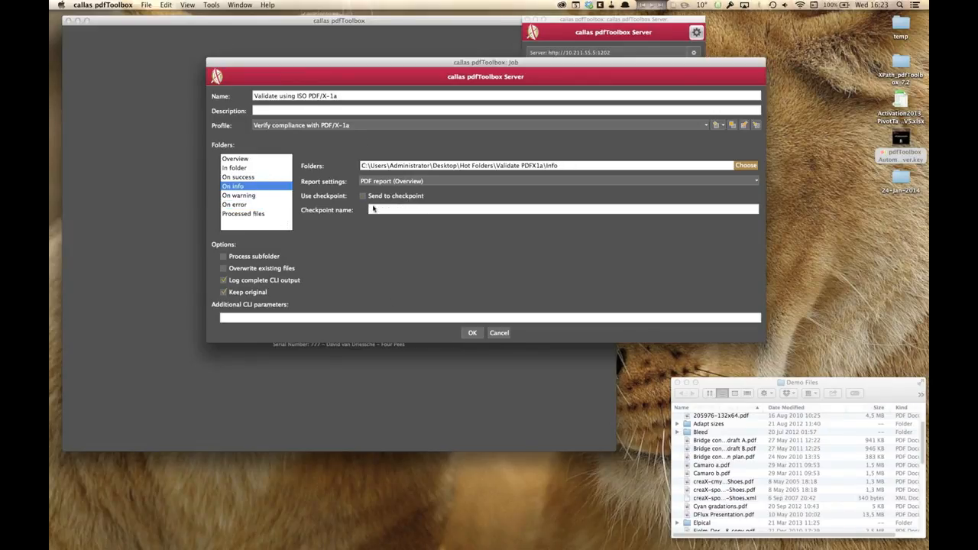
left_click(498, 333)
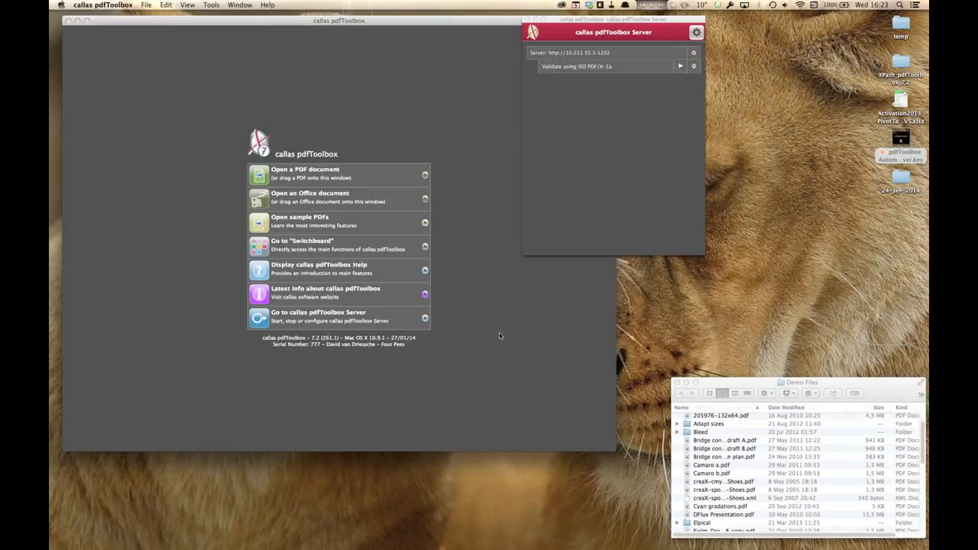
Step: Start the Validate using ISO PDF/X-1a job and switch to the Parallels Desktop virtual machine
left_click(679, 67)
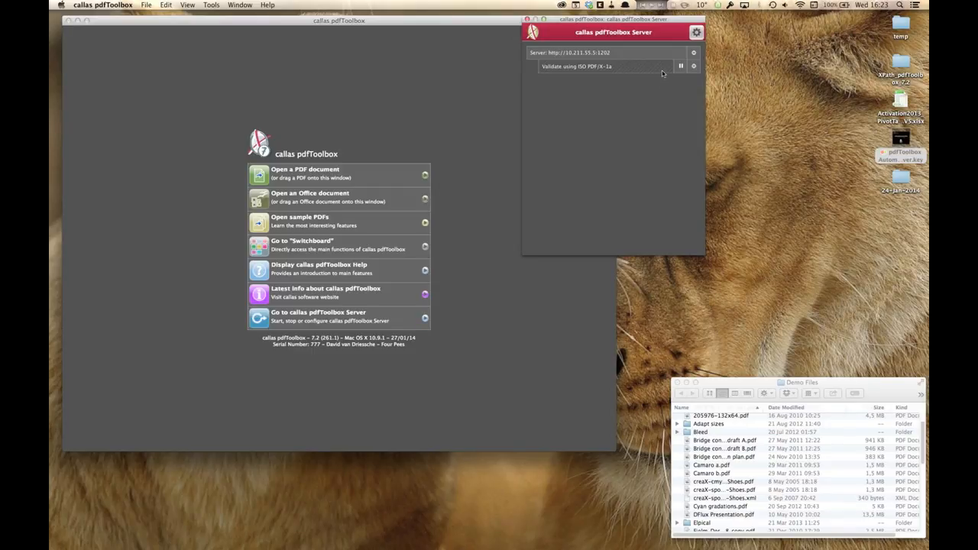
key("super+Tab")
key("super+Tab")
key("super+Tab")
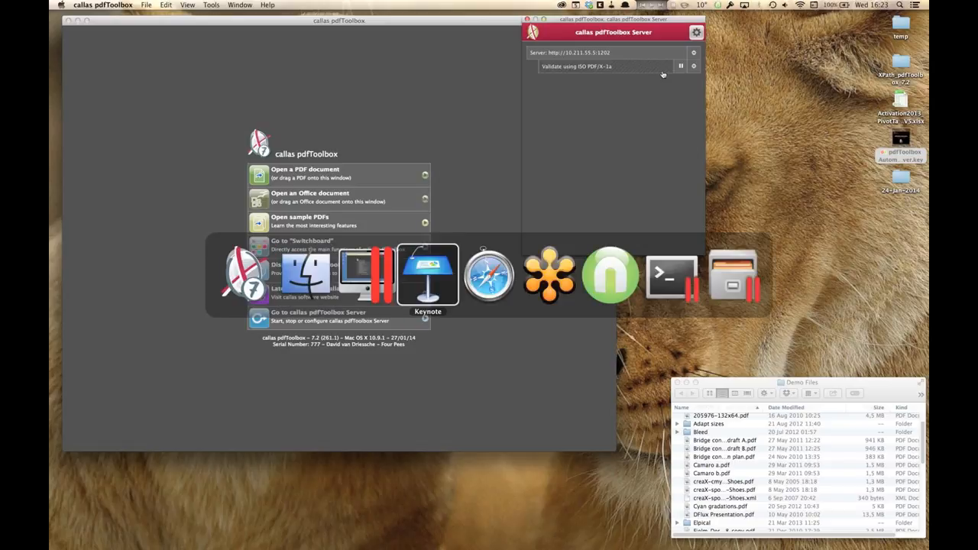
left_click(387, 271)
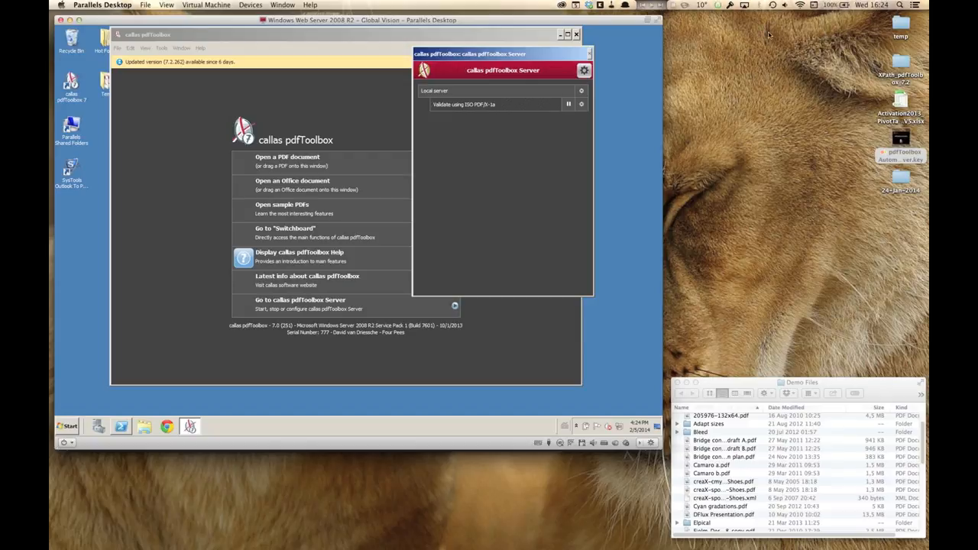
Step: Highlight the virtual machine's IPv4 address in the PowerShell ipconfig output, then quit callas pdfToolbox on the Mac
left_click(630, 141)
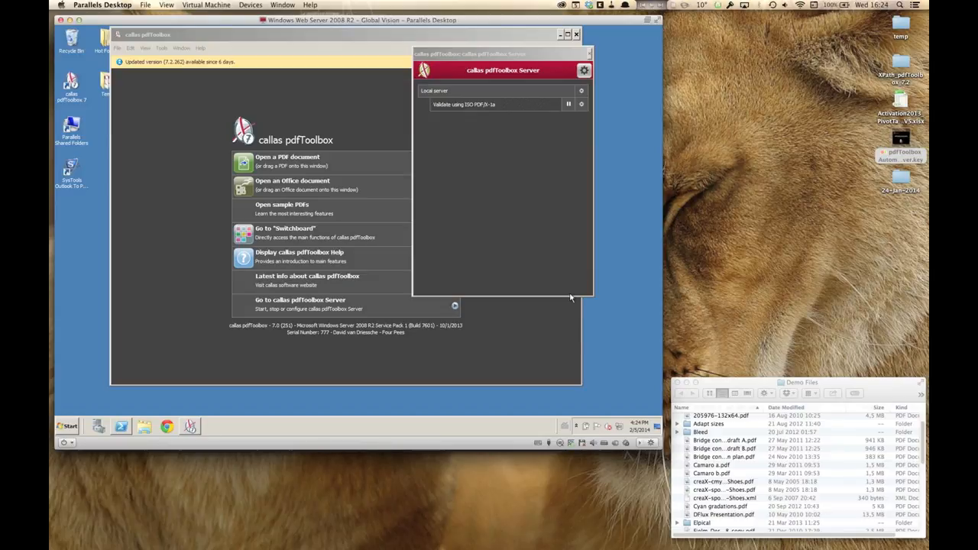
left_click(121, 426)
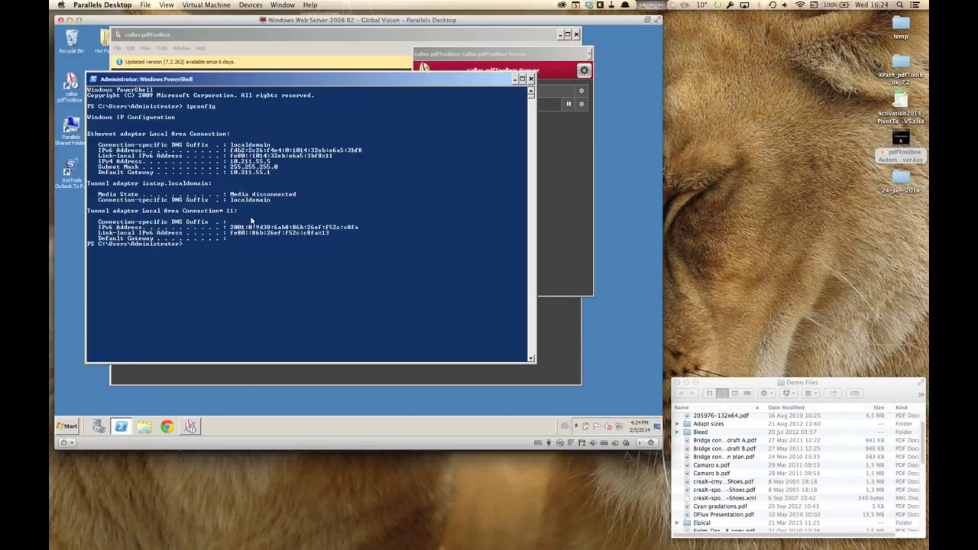
left_click_drag(247, 84, 237, 96)
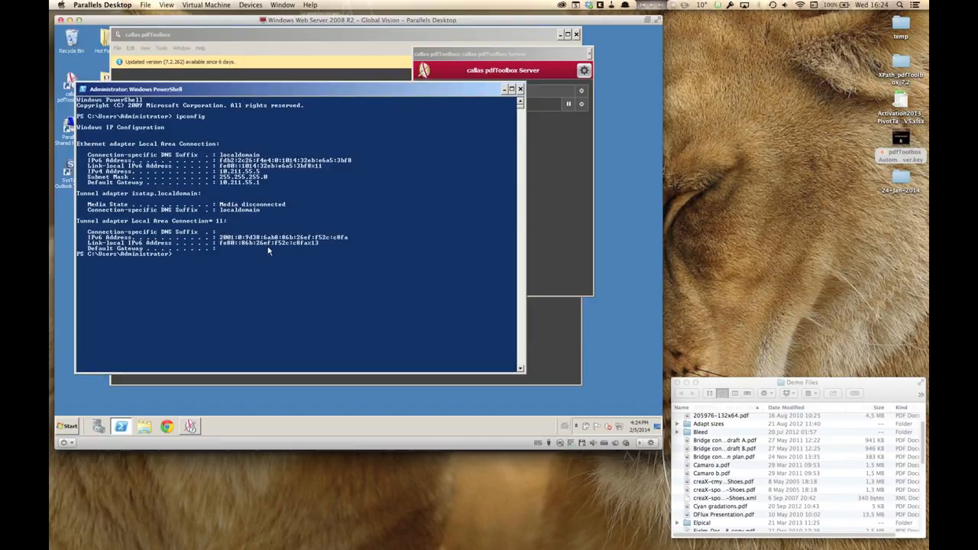
left_click_drag(218, 171, 262, 175)
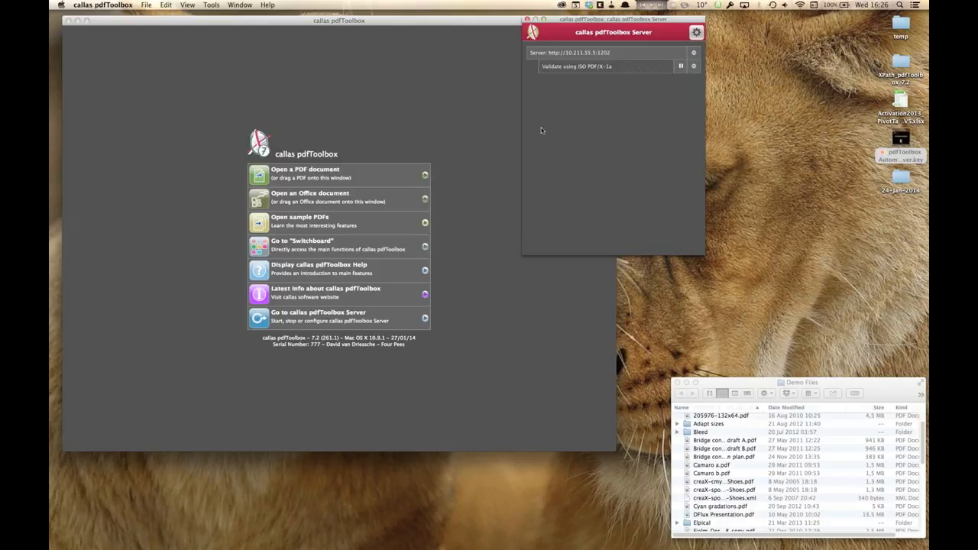
key("super+q")
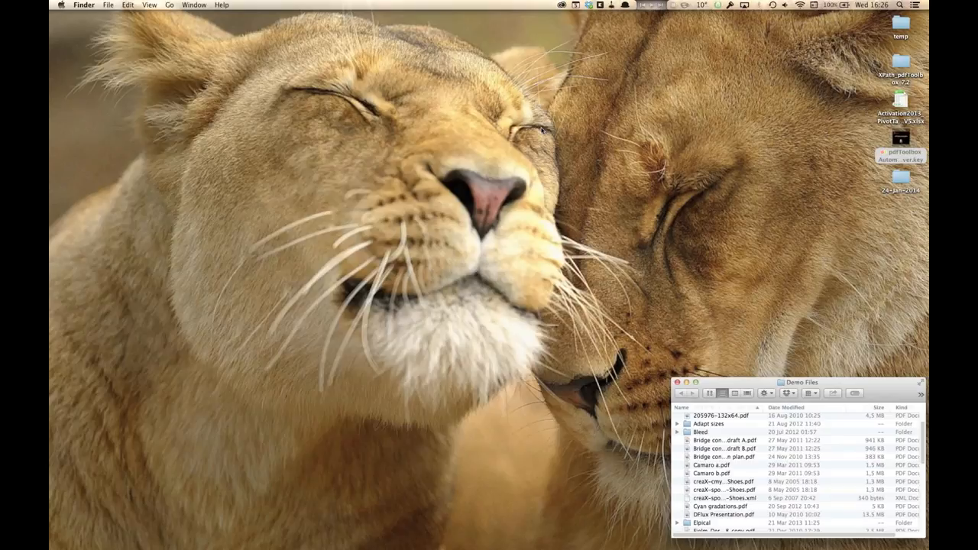
Step: Switch to Parallels Desktop and bring up the Ubuntu Linux 13.04 Desktop virtual machine
key("super+Tab")
key("super+Tab")
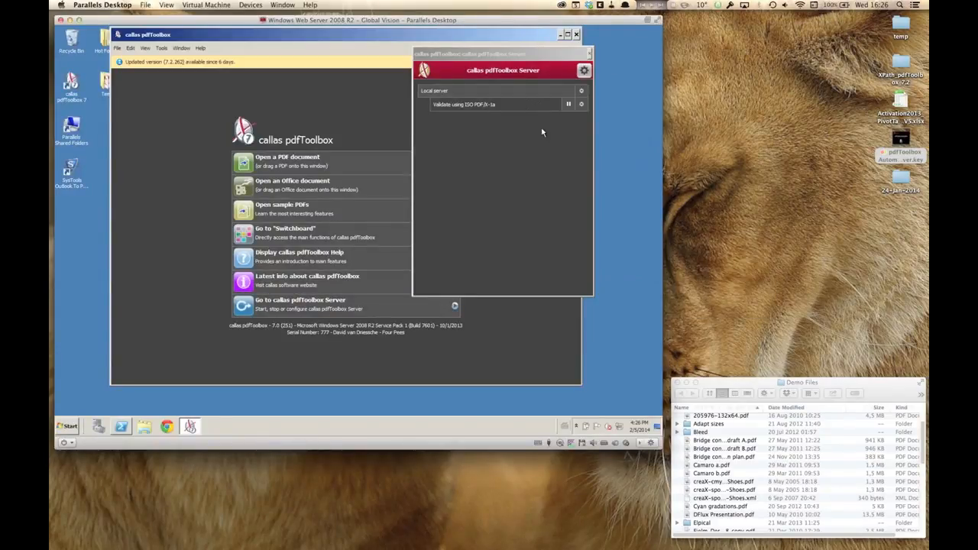
left_click(289, 5)
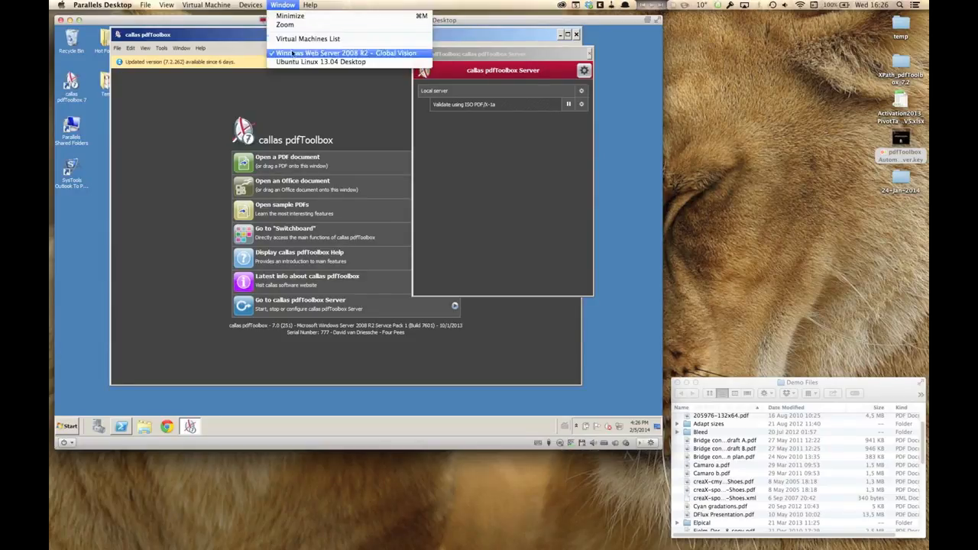
left_click(291, 61)
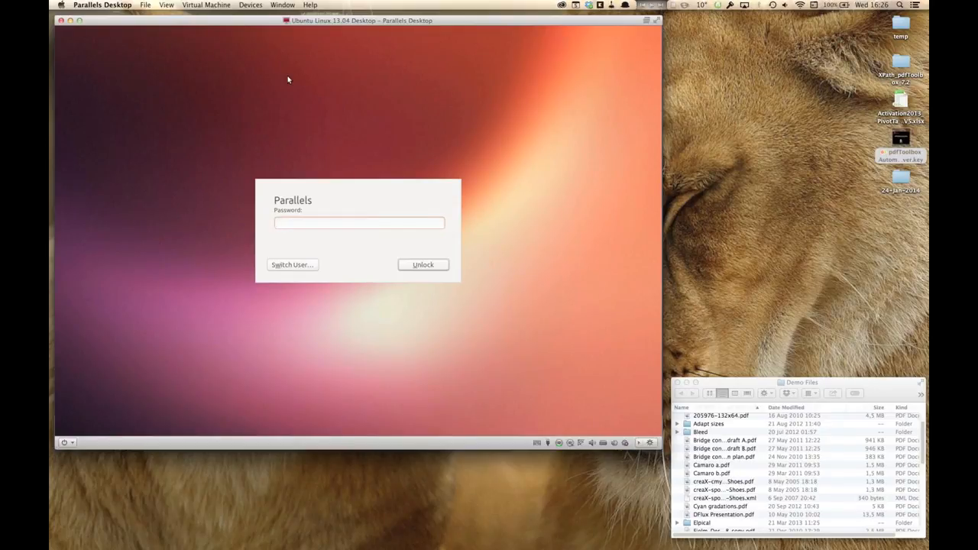
Step: Unlock the Ubuntu session by entering the account password
type("**********")
key("Return")
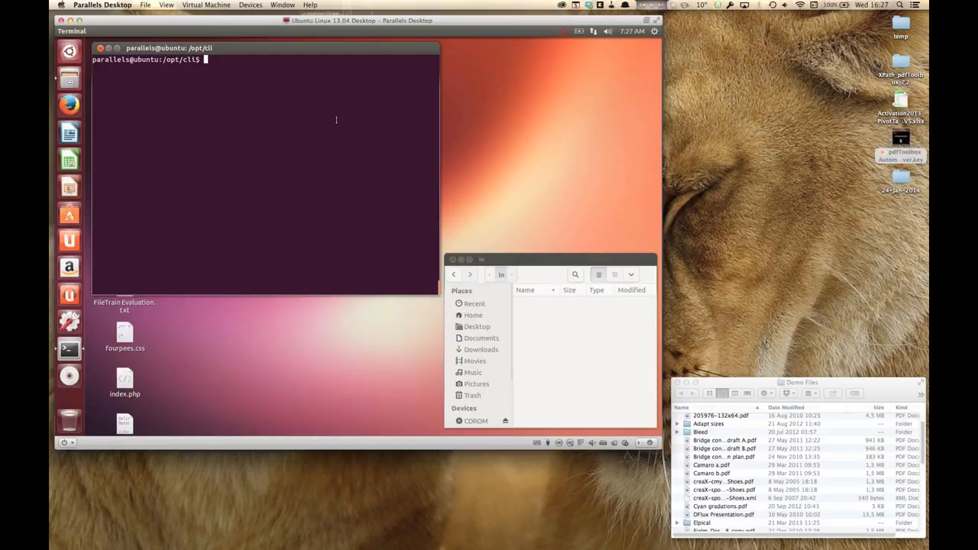
Step: Start pdfToolbox Server from the /opt/cli terminal with the command ./pdfToolbox --server
type("./pdfToolbox --server")
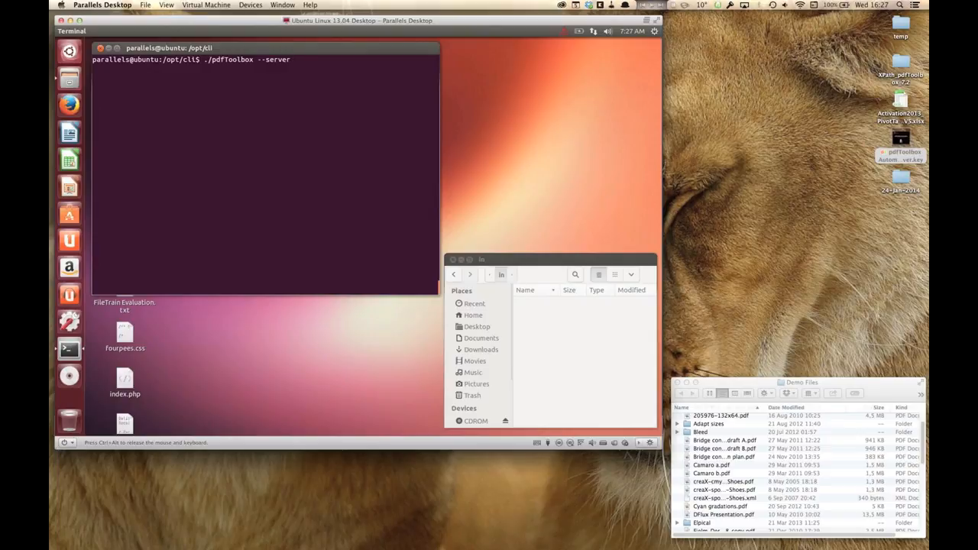
key("Left")
key("Left")
key("Left")
key("Left")
key("Left")
key("Left")
key("Left")
key("Right")
key("Right")
key("Right")
key("Right")
key("Right")
key("Right")
key("Right")
key("Return")
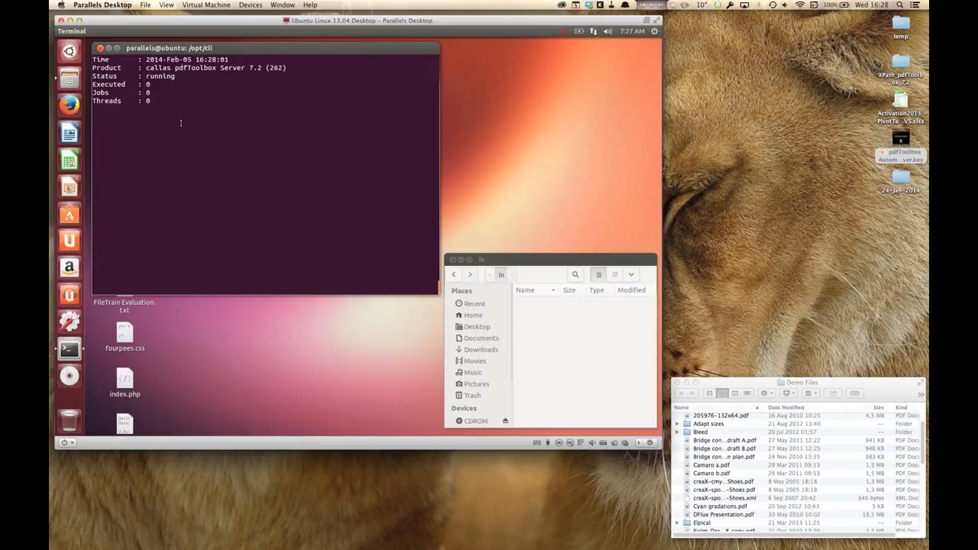
Step: Hide Parallels and connect callas pdfToolbox Server on the Mac to the remote server at 10.211.55.14, port 1202
key("super+h")
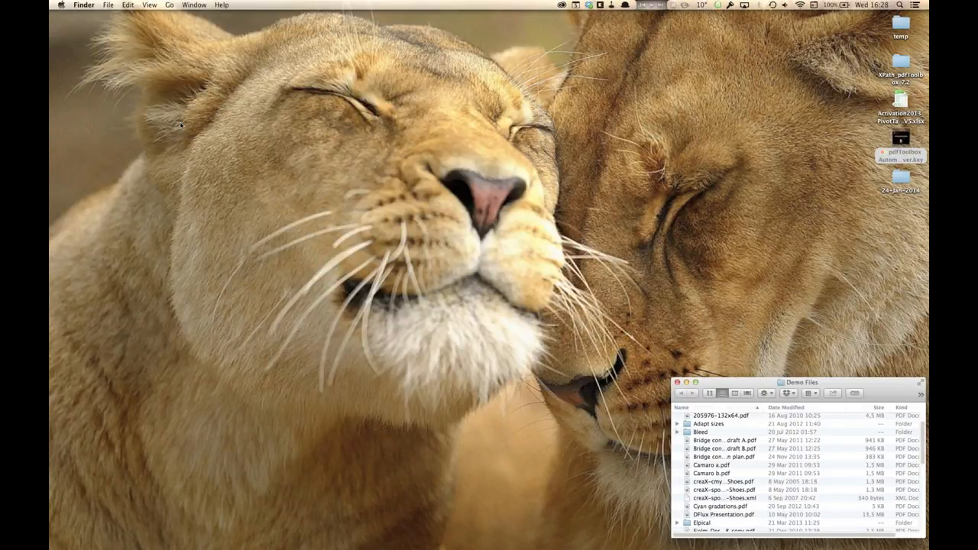
key("super+Tab")
key("super+Tab")
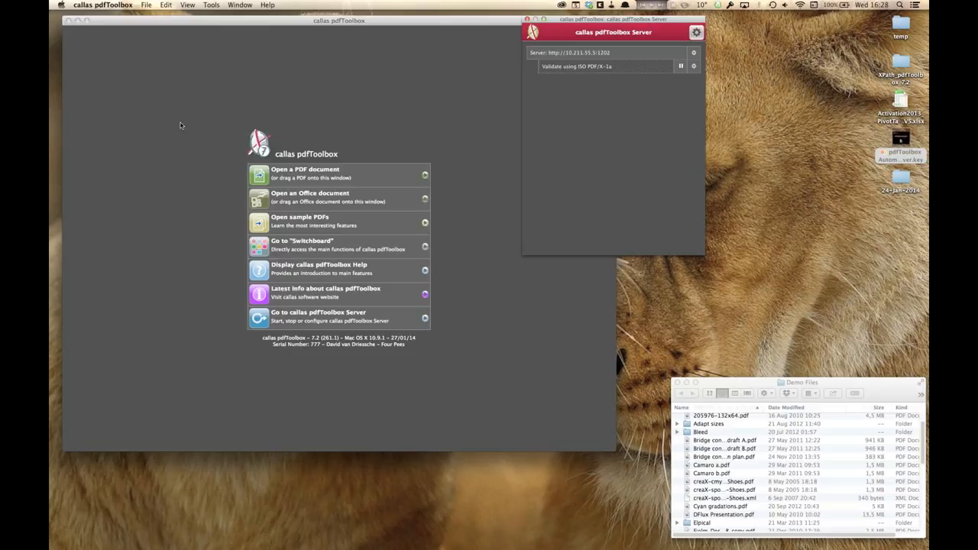
left_click(694, 35)
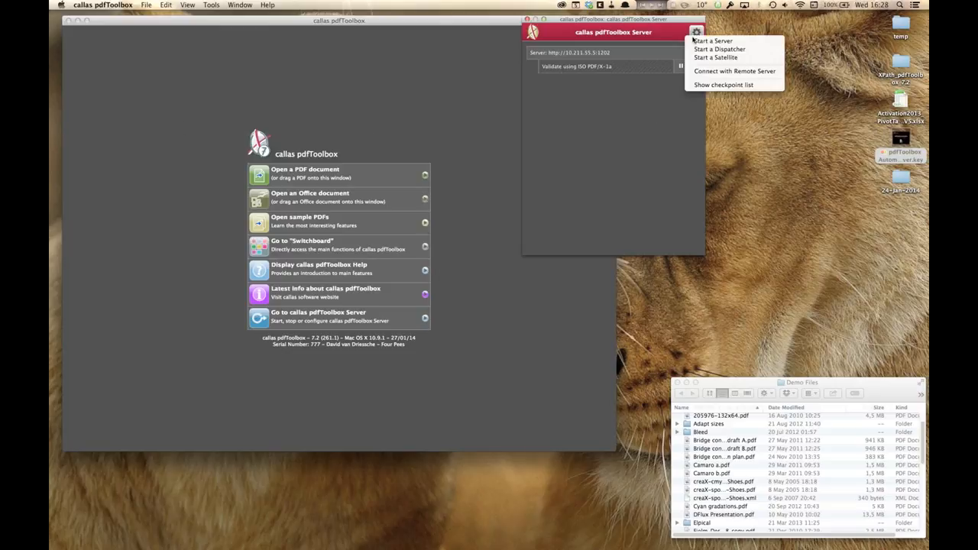
left_click(698, 73)
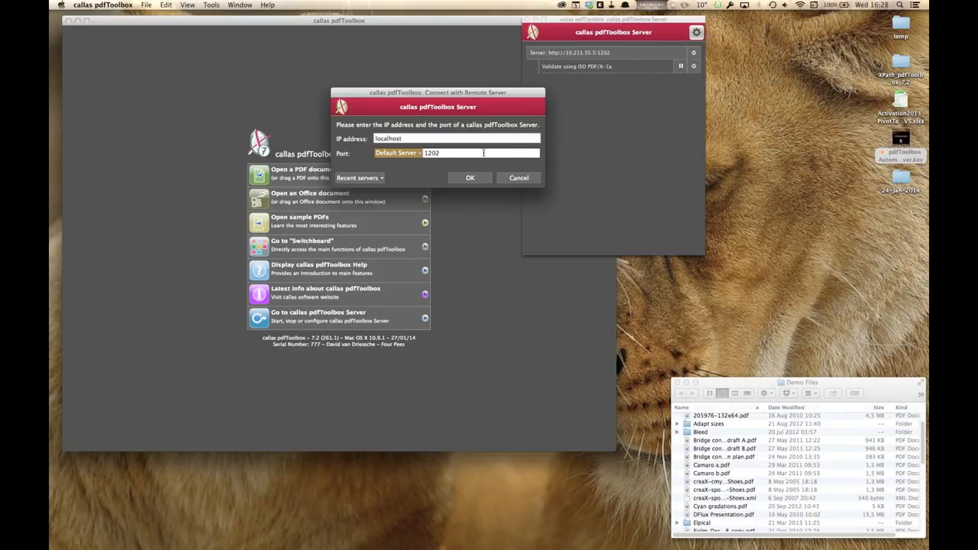
left_click(379, 178)
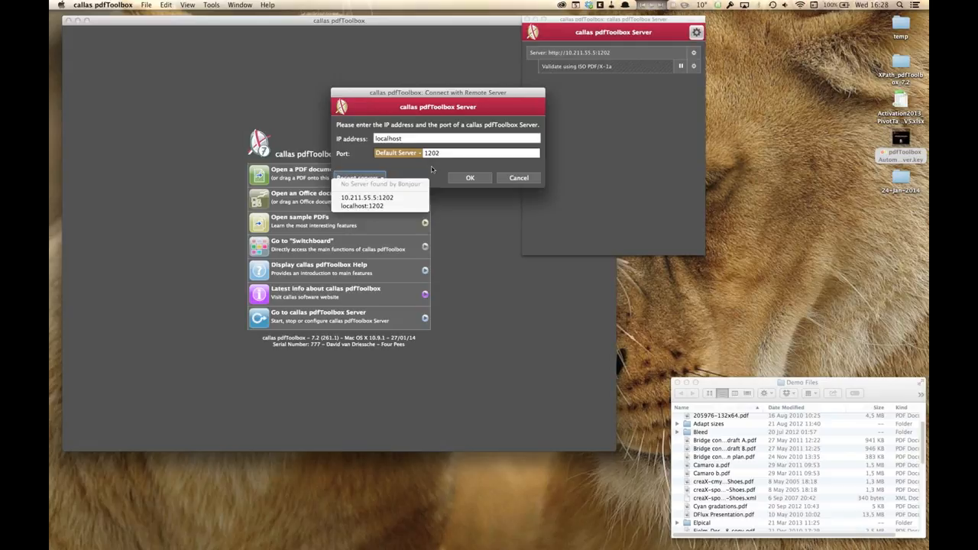
left_click(407, 197)
left_click(439, 139)
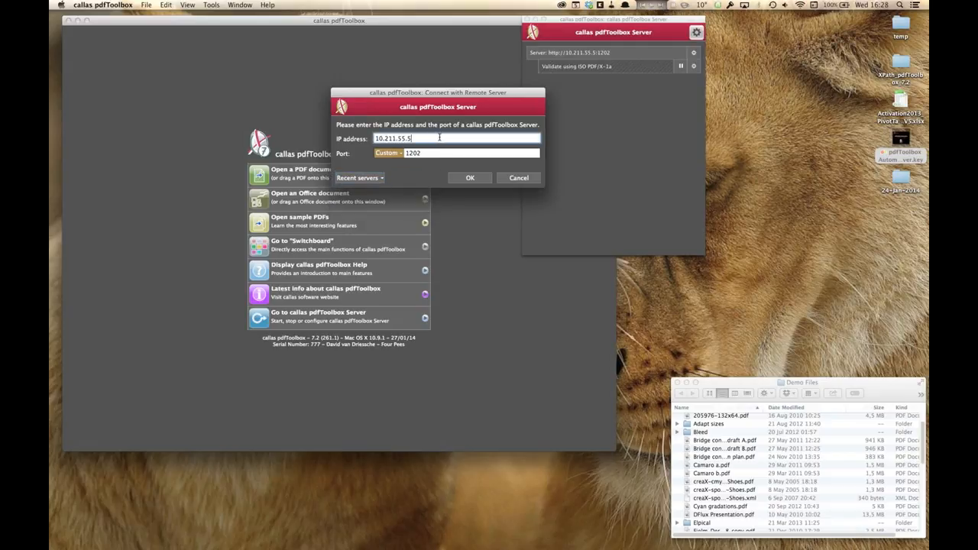
key("BackSpace")
type("14")
left_click(471, 178)
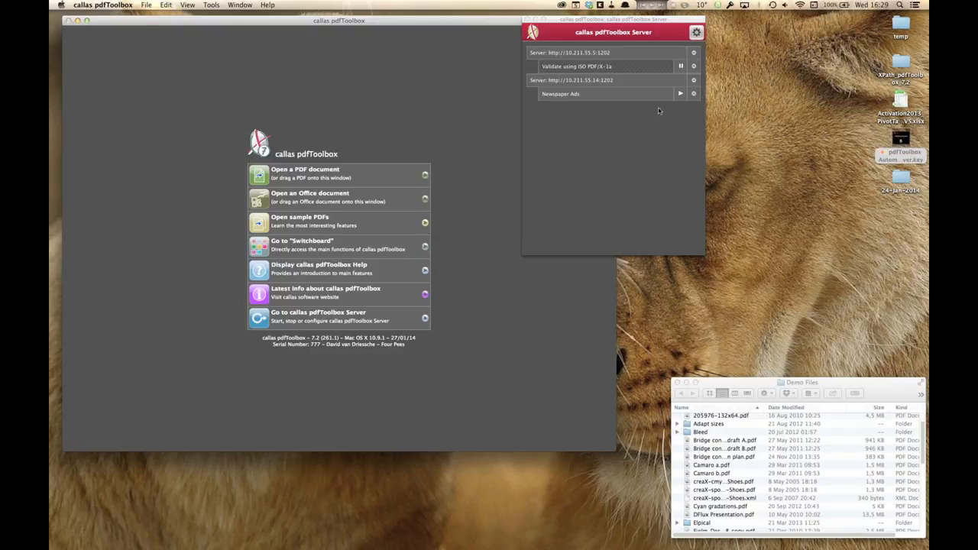
Step: Open the remote Newspaper Ads job for editing and change its profile to Online publishing (optimize for quality)
left_click(694, 93)
left_click(700, 102)
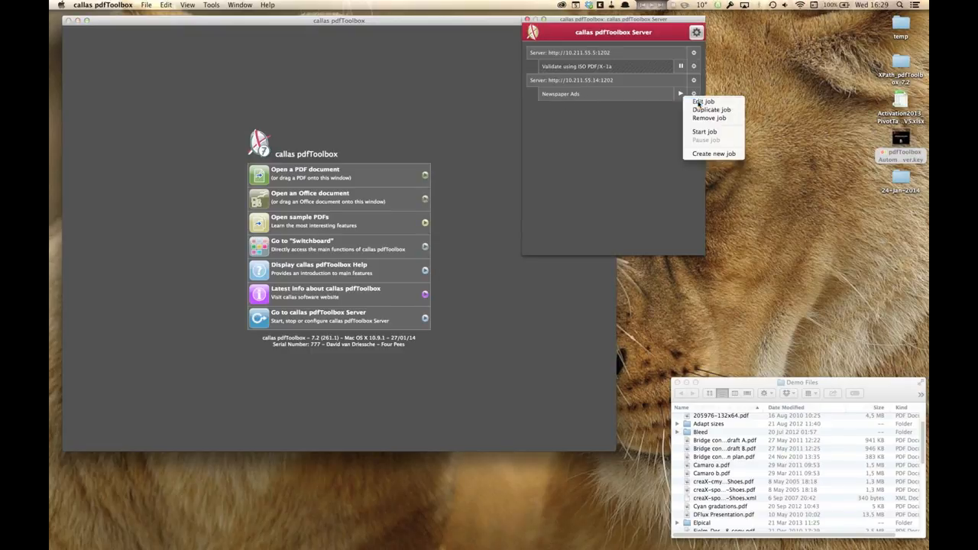
left_click_drag(631, 70, 623, 120)
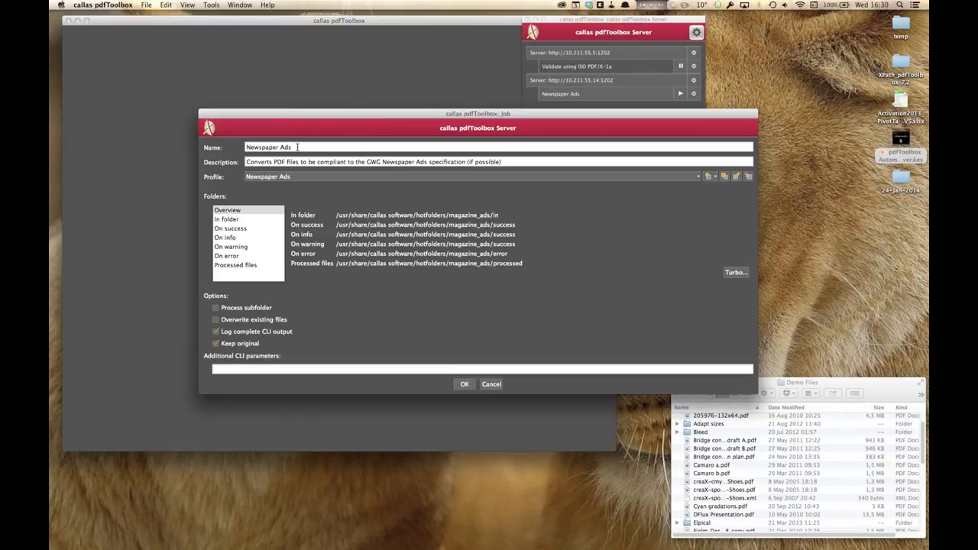
triple_click(297, 147)
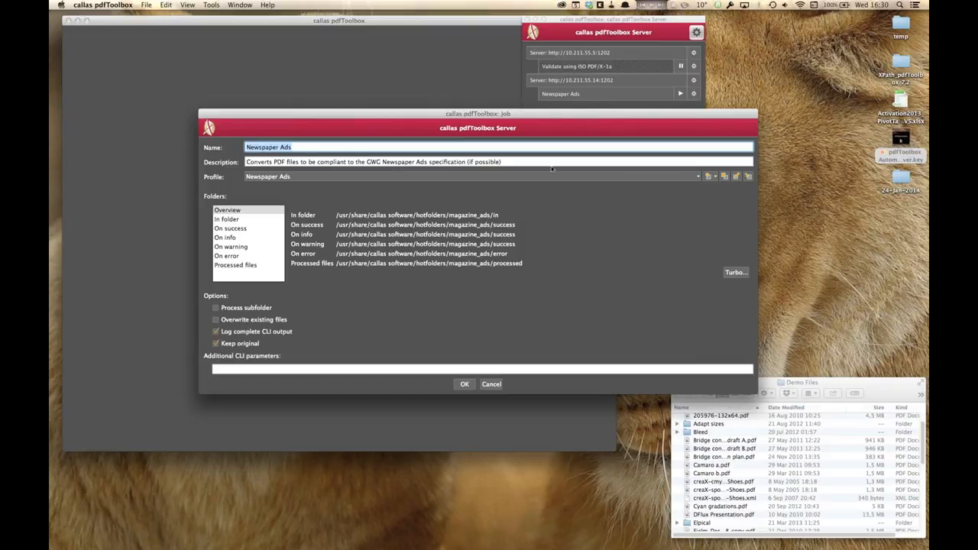
left_click(327, 163)
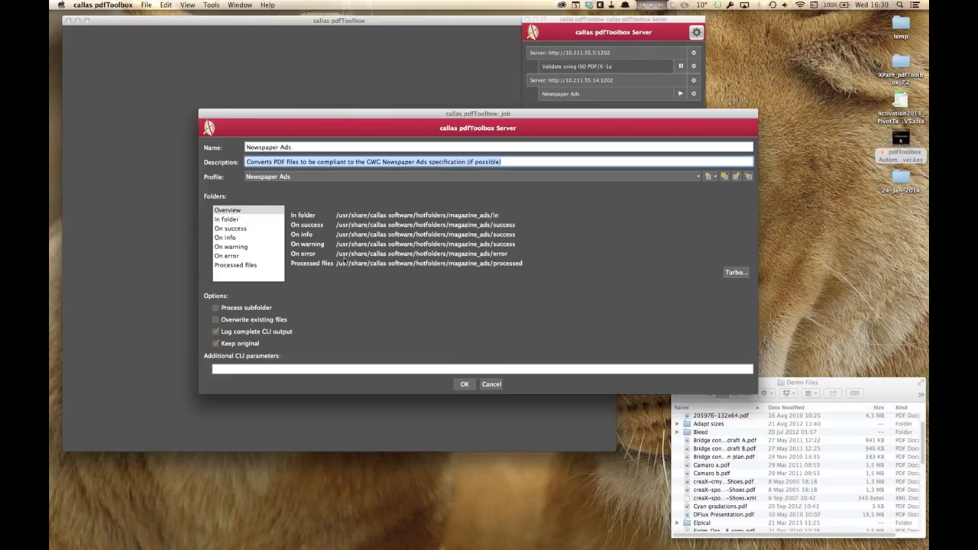
left_click(404, 180)
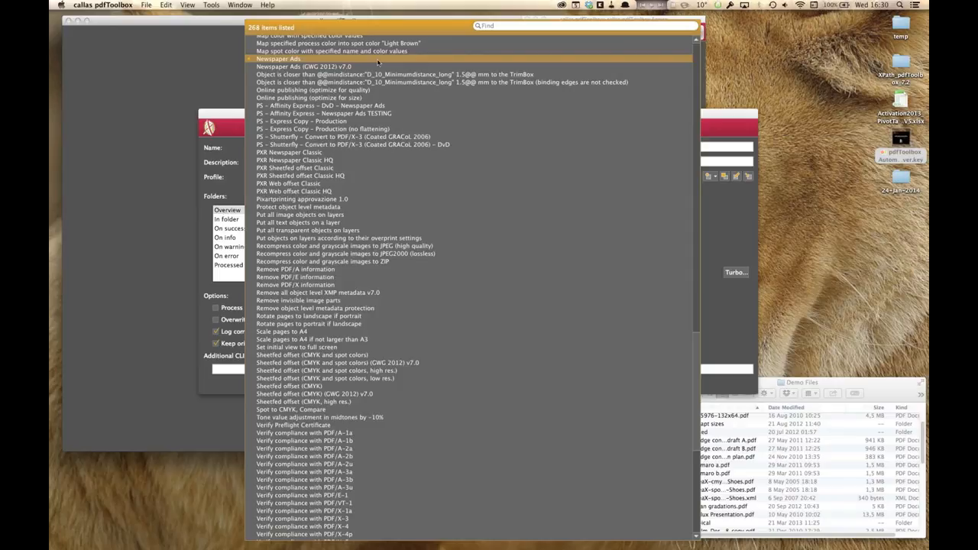
left_click(434, 91)
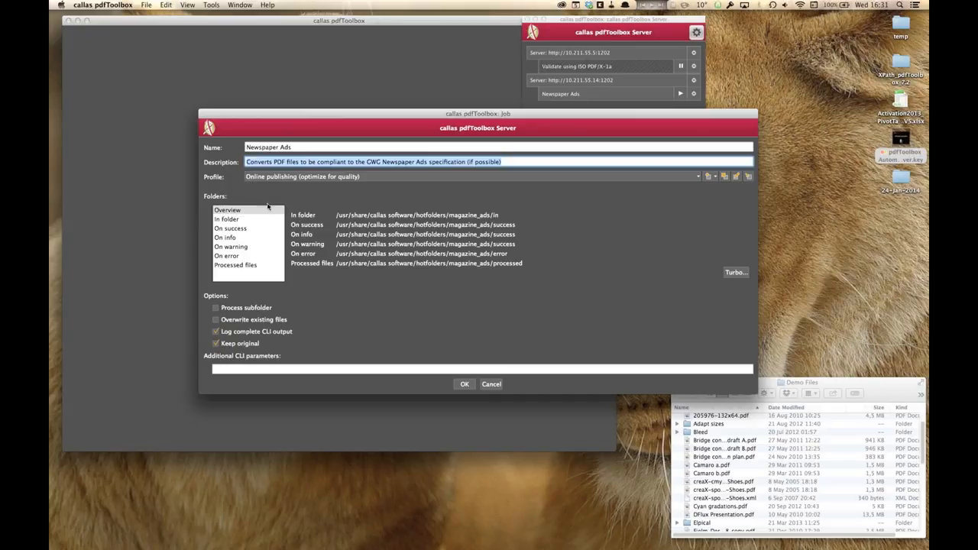
Step: Review the job's folder paths and report settings for each outcome, from Overview through Processed files
left_click(243, 212)
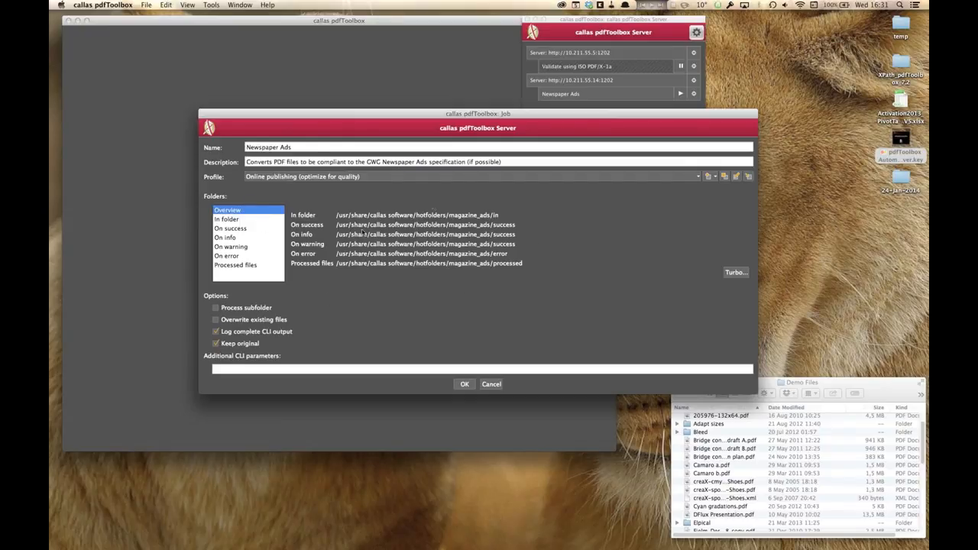
left_click(245, 222)
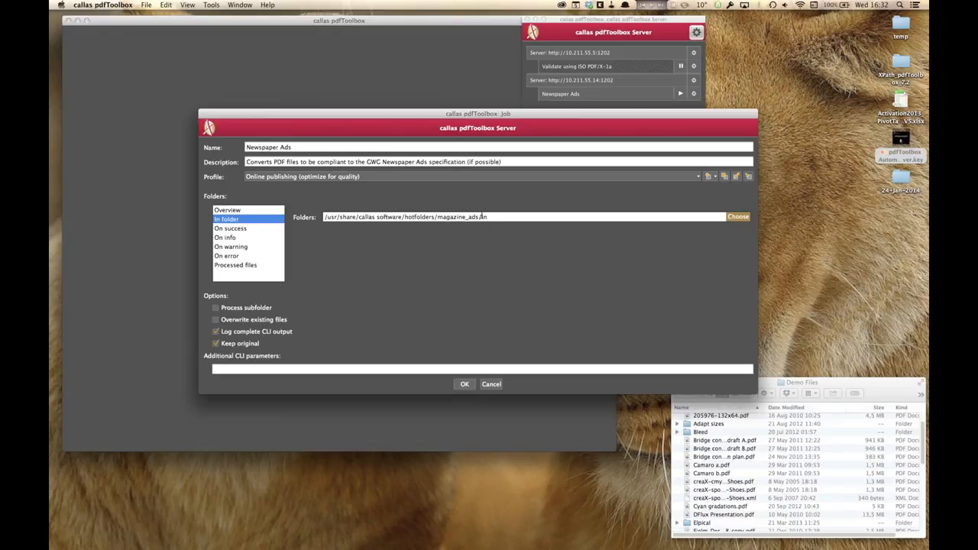
left_click(256, 230)
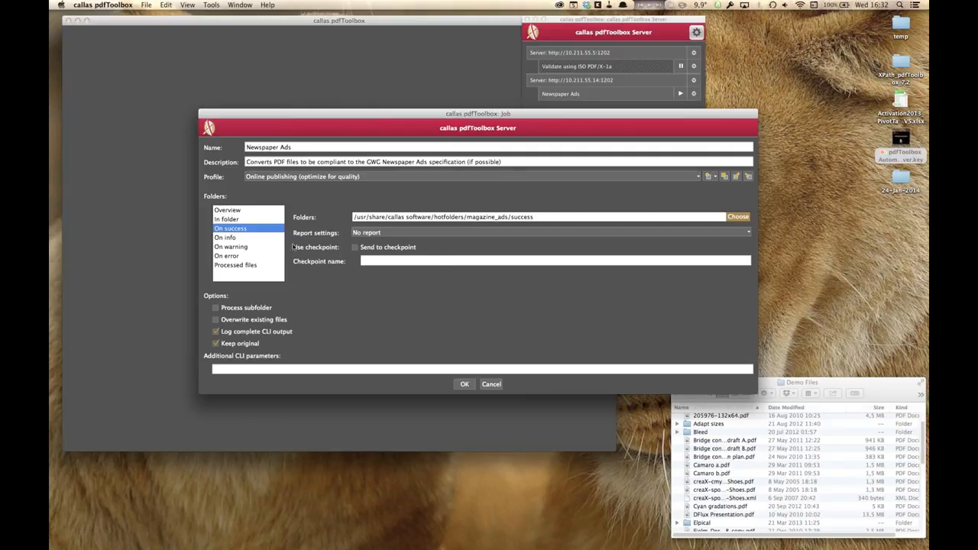
left_click(221, 238)
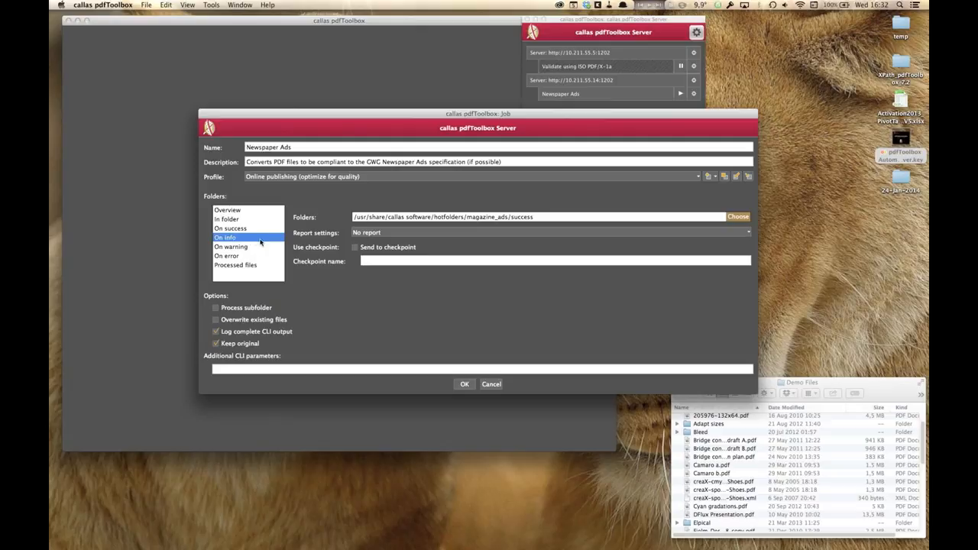
double_click(522, 217)
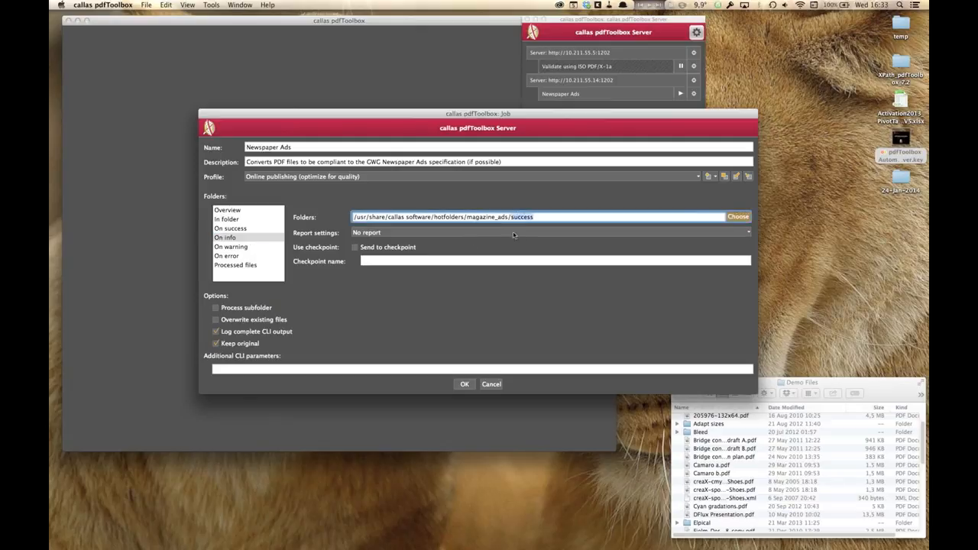
left_click(248, 249)
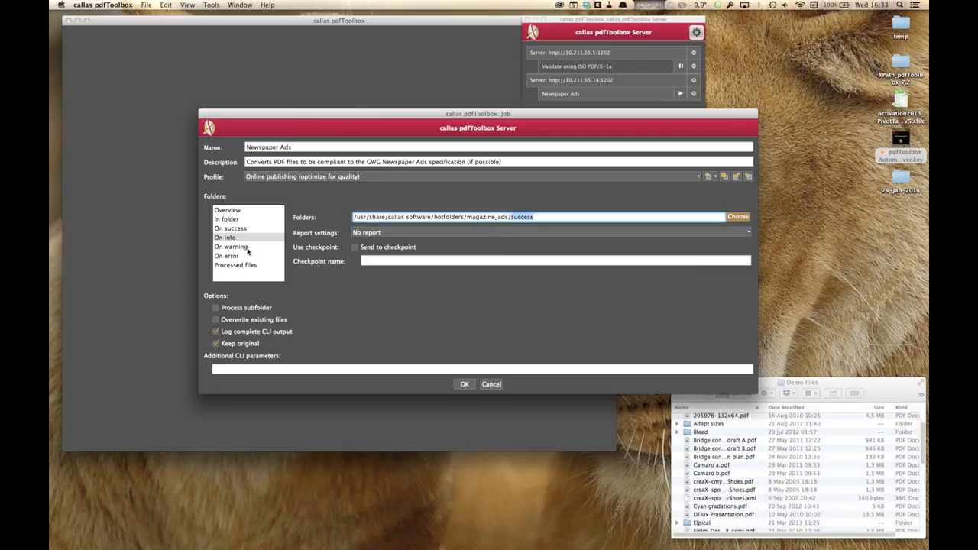
double_click(529, 217)
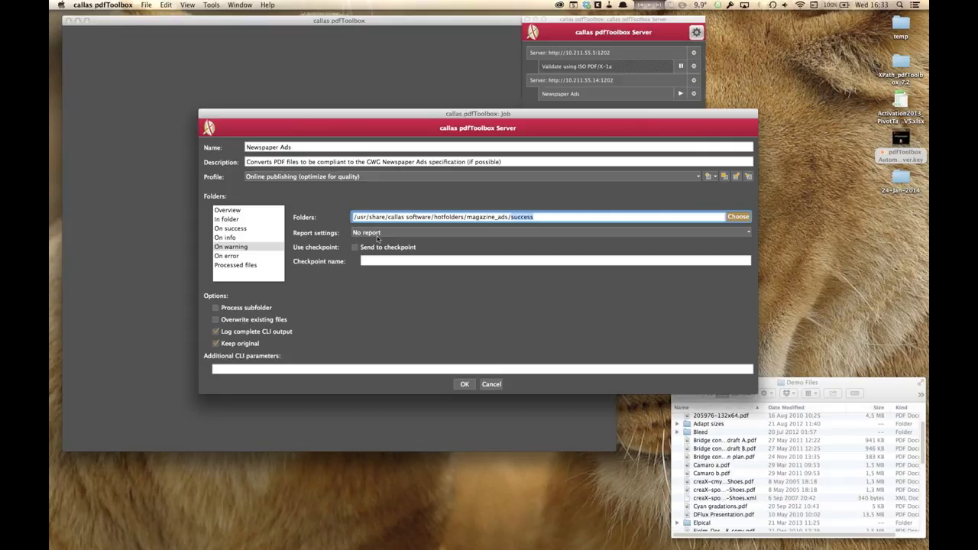
left_click(233, 257)
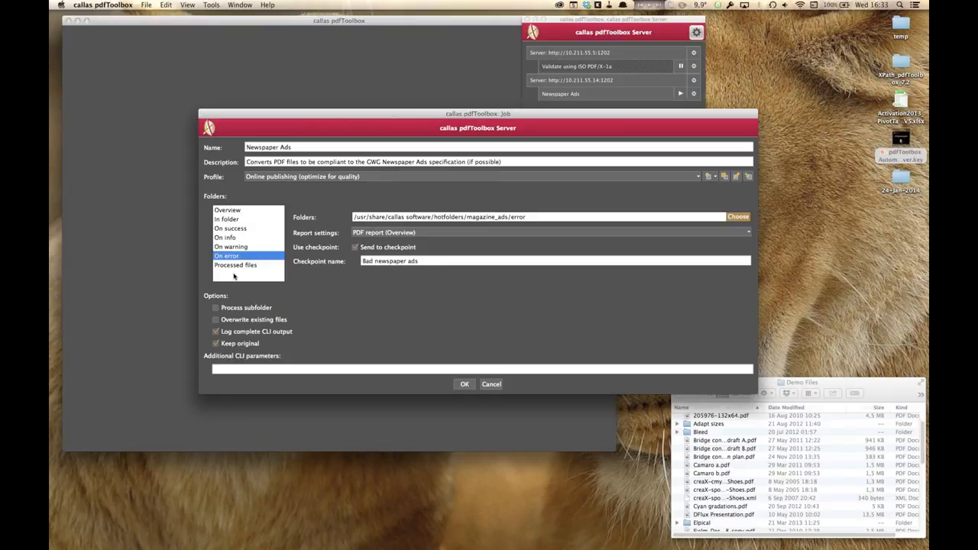
left_click(427, 233)
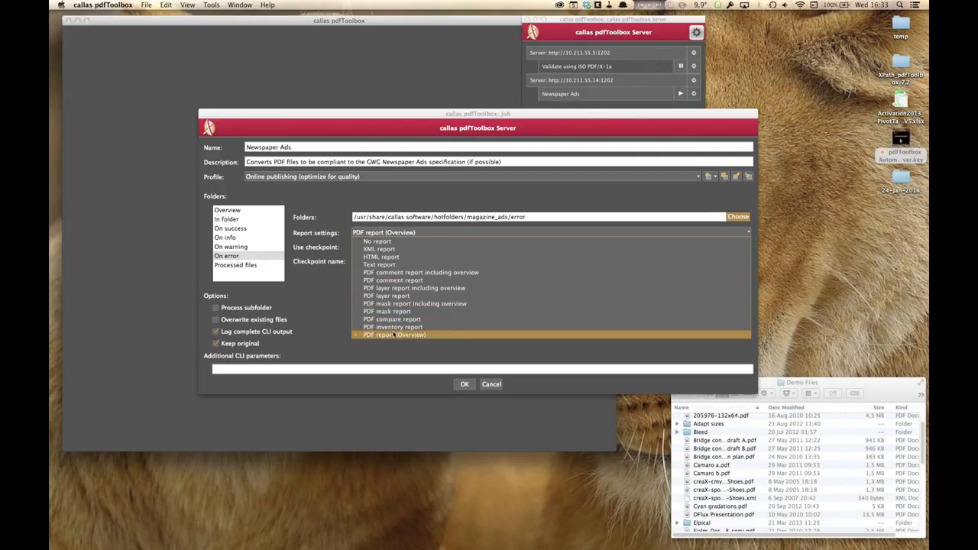
left_click(335, 302)
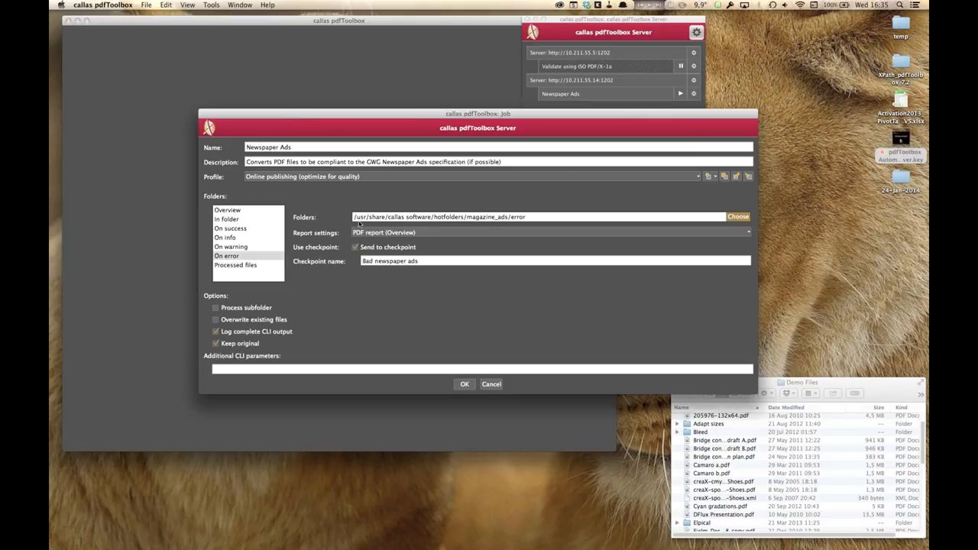
left_click(256, 267)
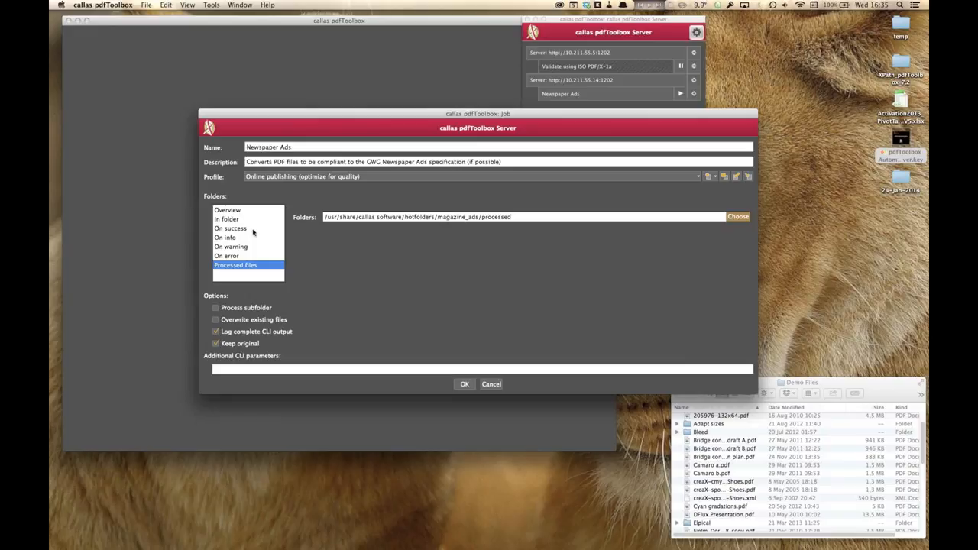
Step: Toggle the Process subfolder and Overwrite existing files options on and off, then focus the Additional CLI parameters field
left_click(215, 309)
left_click(253, 308)
left_click(258, 319)
left_click(217, 320)
left_click(241, 370)
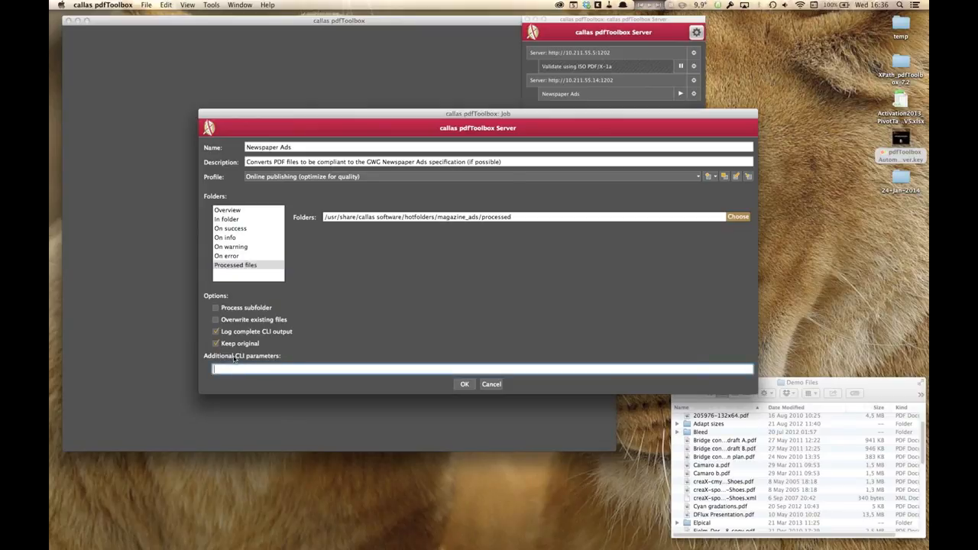
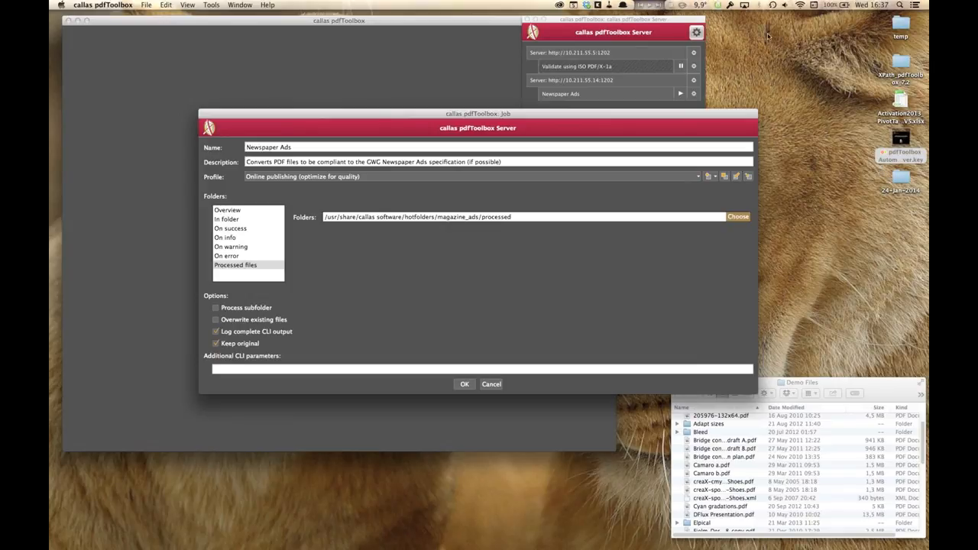
Step: Confirm the edited Newspaper Ads job settings and close the job dialog
left_click(578, 370)
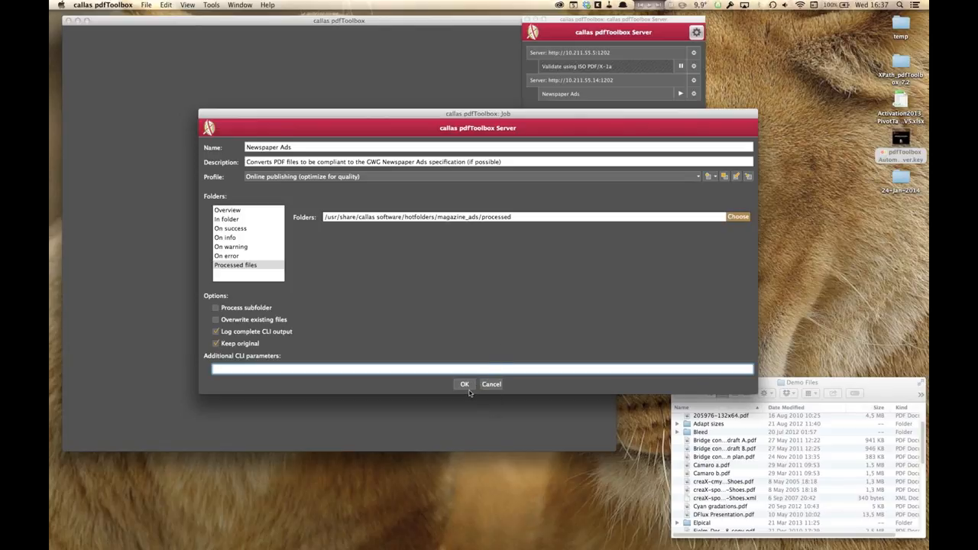
left_click(498, 386)
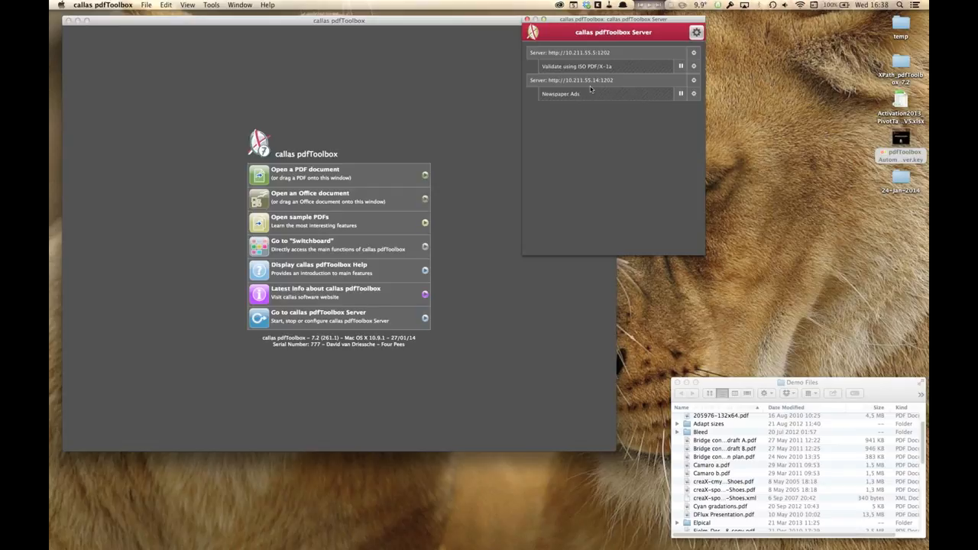
Step: Hide pdfToolbox, switch to the Ubuntu virtual machine and unlock it with the account password
key("super+h")
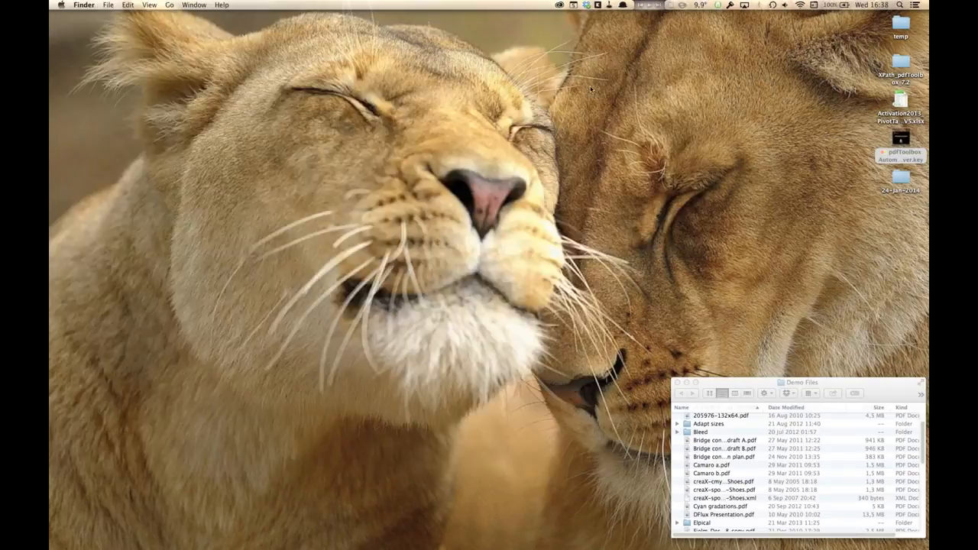
key("super+Tab")
key("super+Tab")
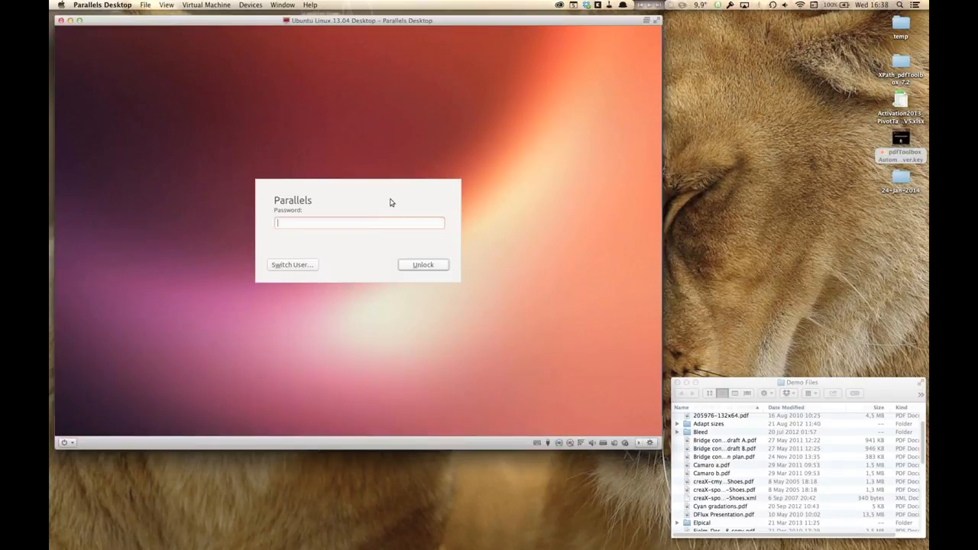
type("••••••")
key("Return")
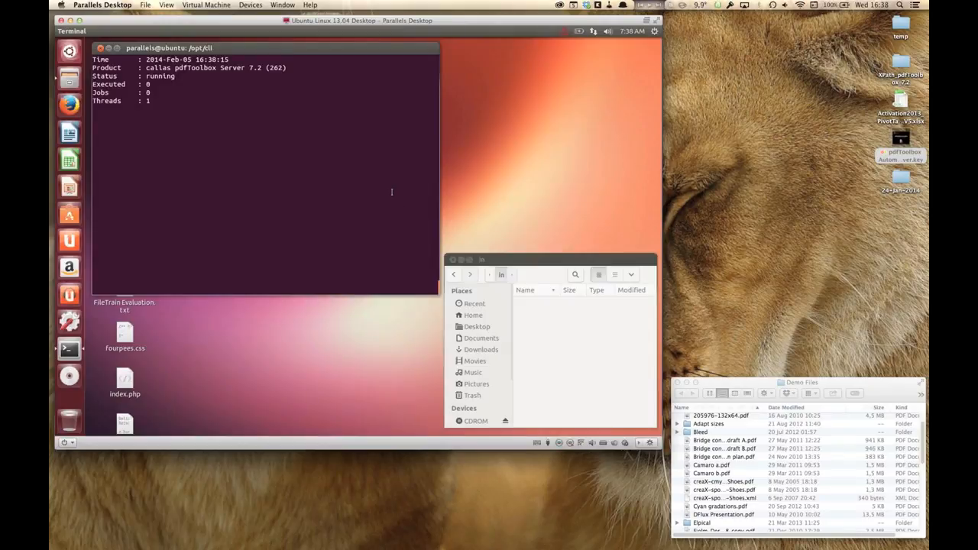
Step: Select six demo PDFs in the Mac's Demo Files folder and copy them into the Ubuntu 'in' hot folder
left_click(586, 334)
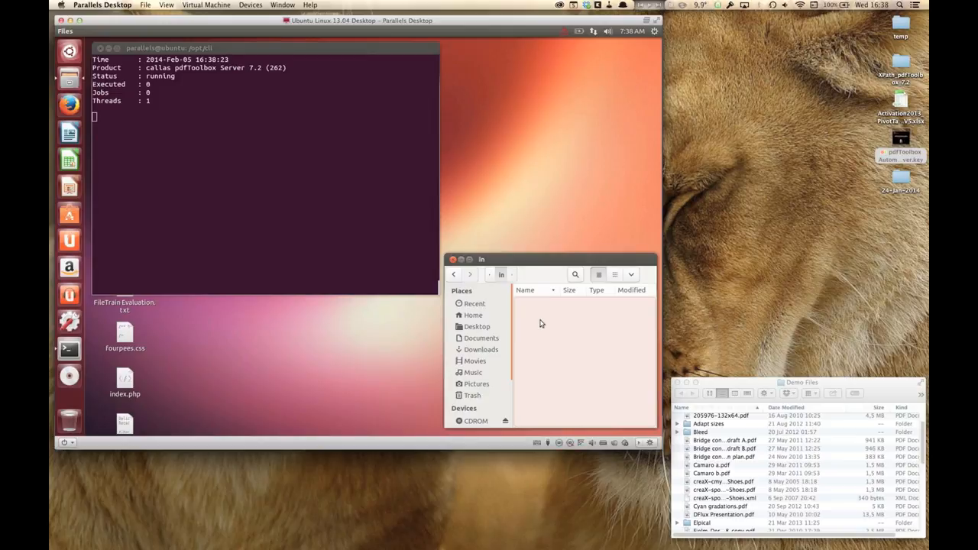
left_click(816, 474)
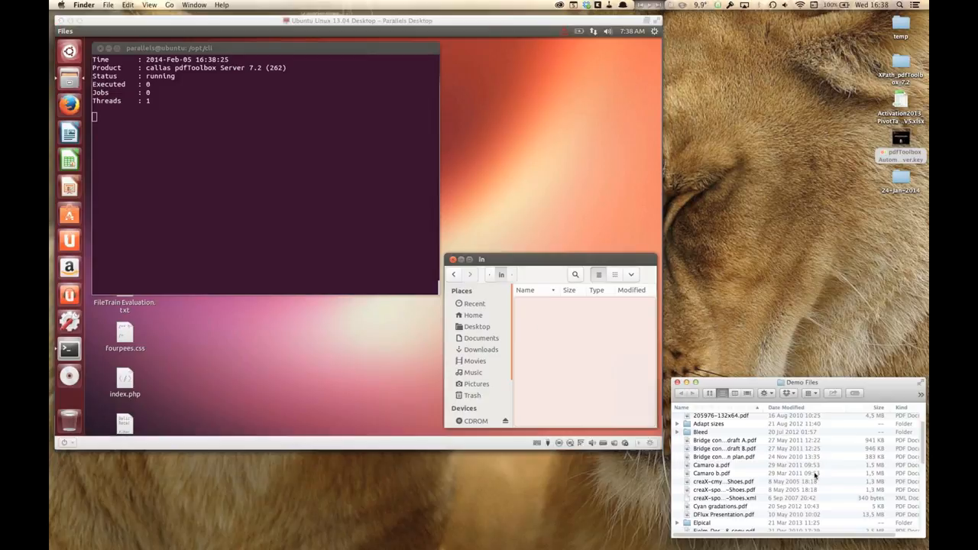
left_click_drag(759, 482, 759, 490)
scroll(760, 481, "down", 2)
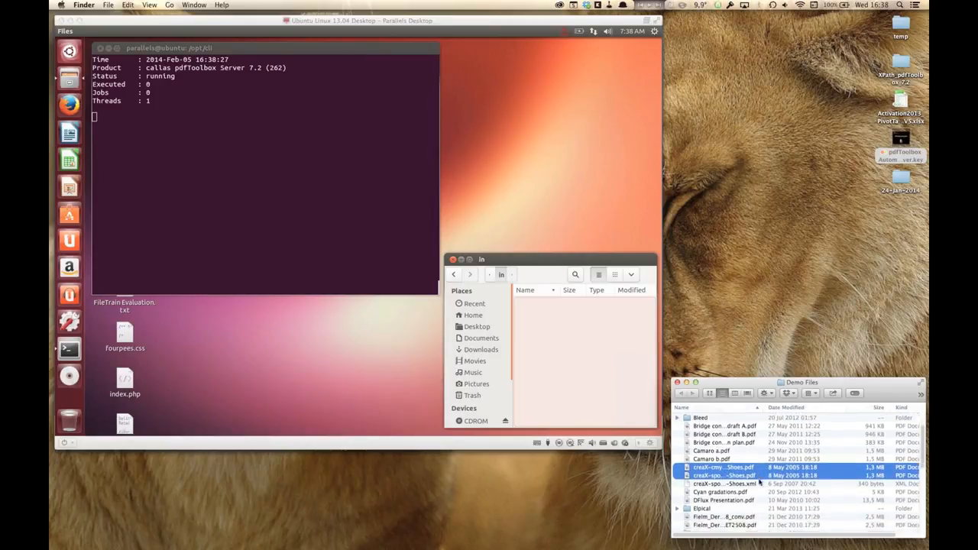
scroll(760, 482, "down", 5)
left_click(749, 461, "super")
left_click(751, 469, "super")
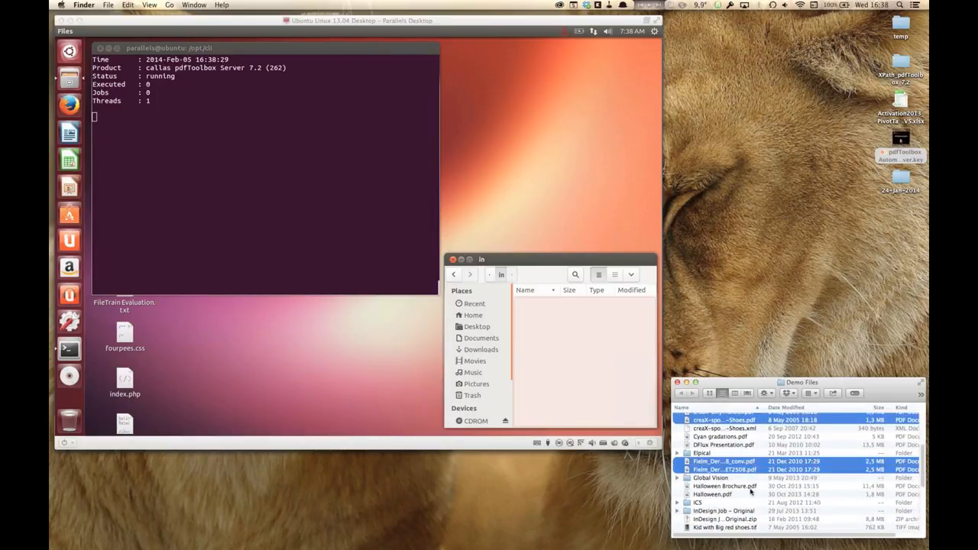
left_click(731, 494, "super")
left_click(777, 487, "super")
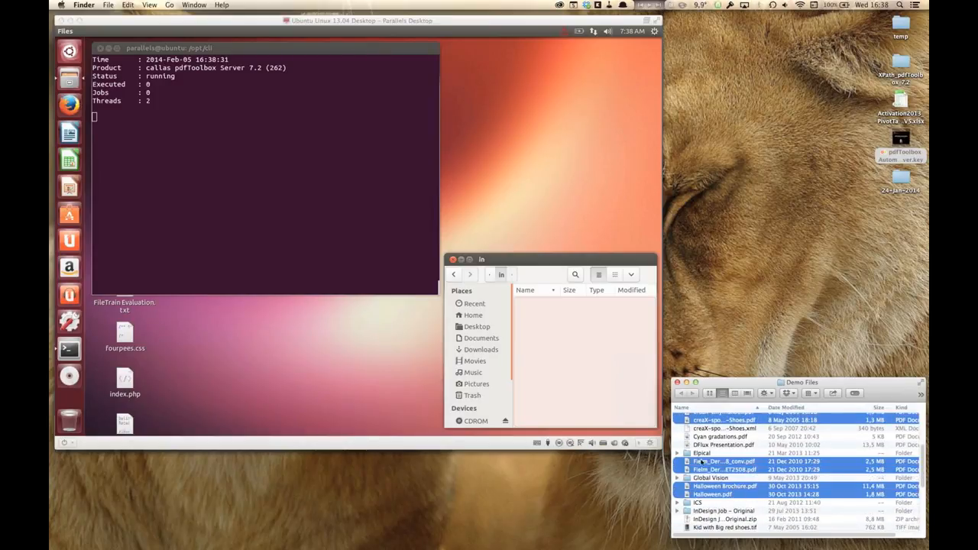
left_click_drag(701, 461, 575, 351)
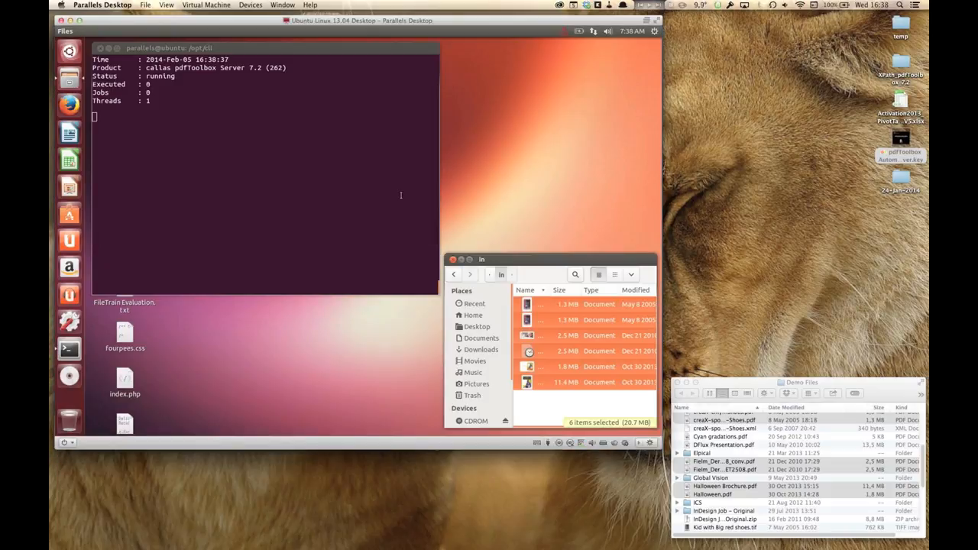
Step: Monitor the server status in the terminal and the 'in' folder while the files are processed
left_click(589, 412)
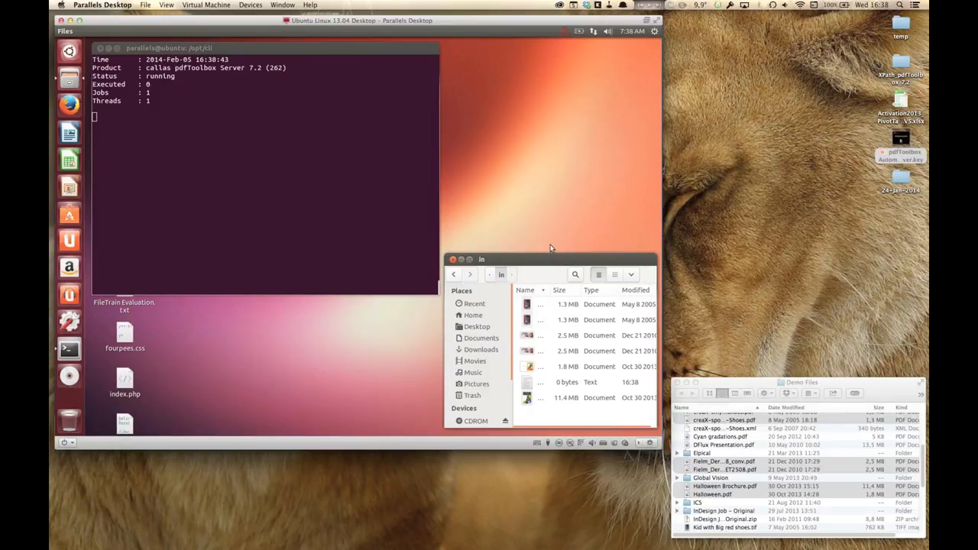
left_click(148, 92)
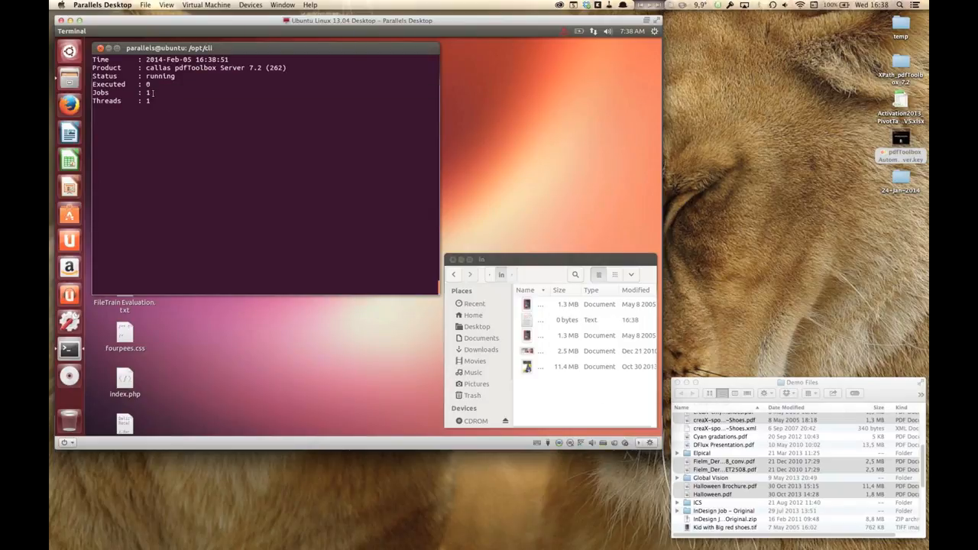
key("super+Tab")
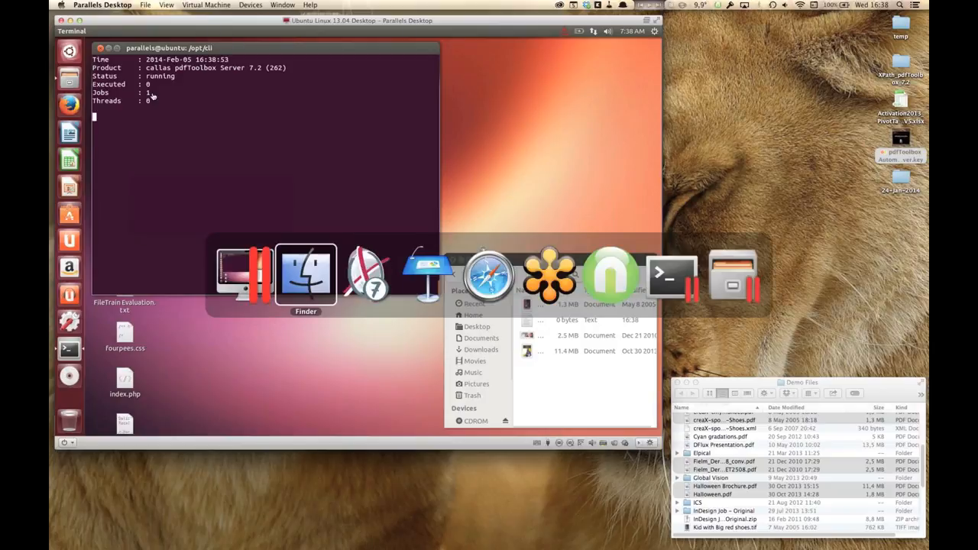
key("Escape")
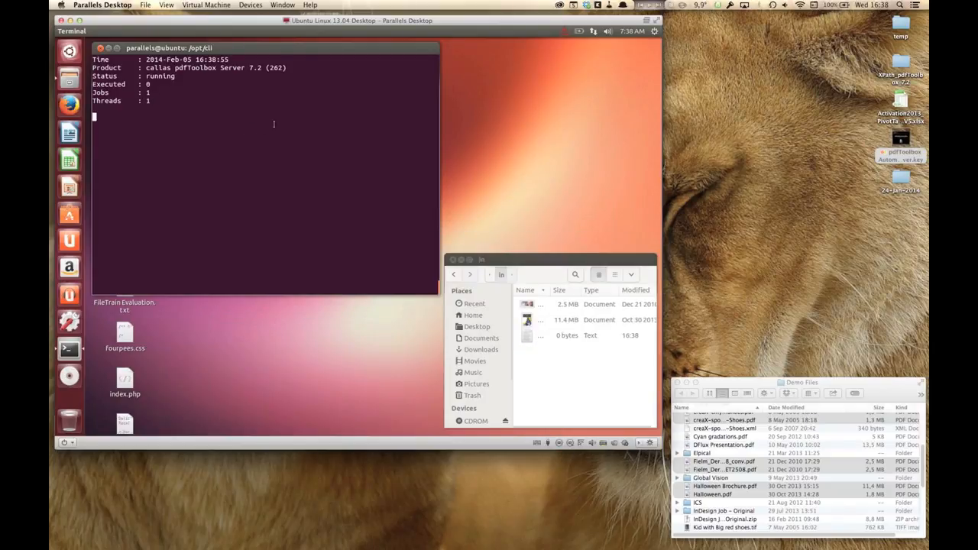
Step: Hide Parallels Desktop and return to callas pdfToolbox
left_click(102, 5)
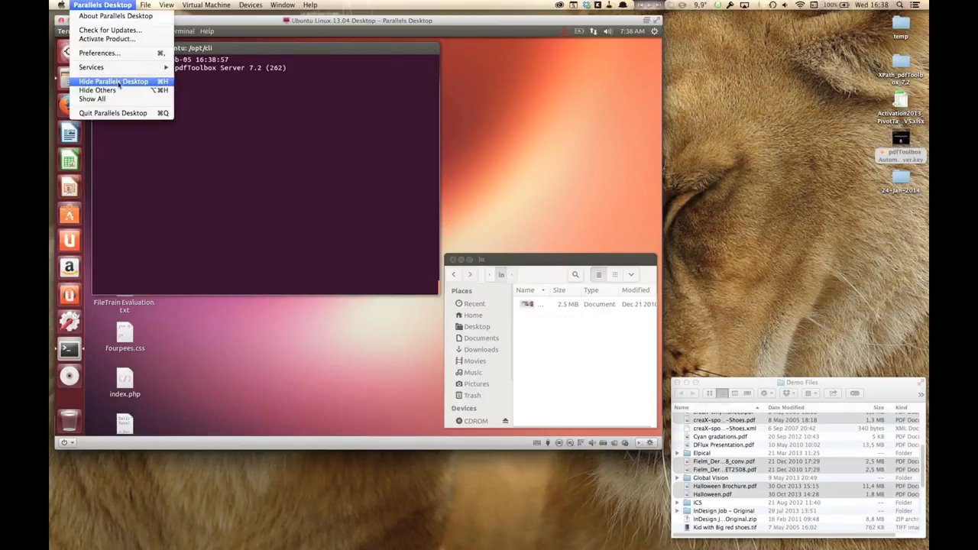
left_click(113, 81)
key("super+Tab")
key("super+Tab")
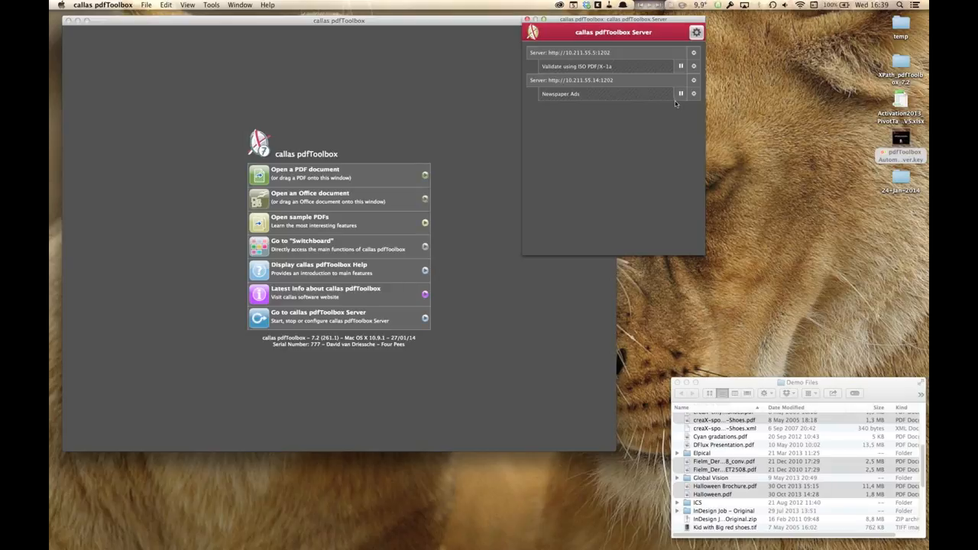
Step: Open the process list of the 10.211.55.14 server, review the processed files and close it
left_click(696, 34)
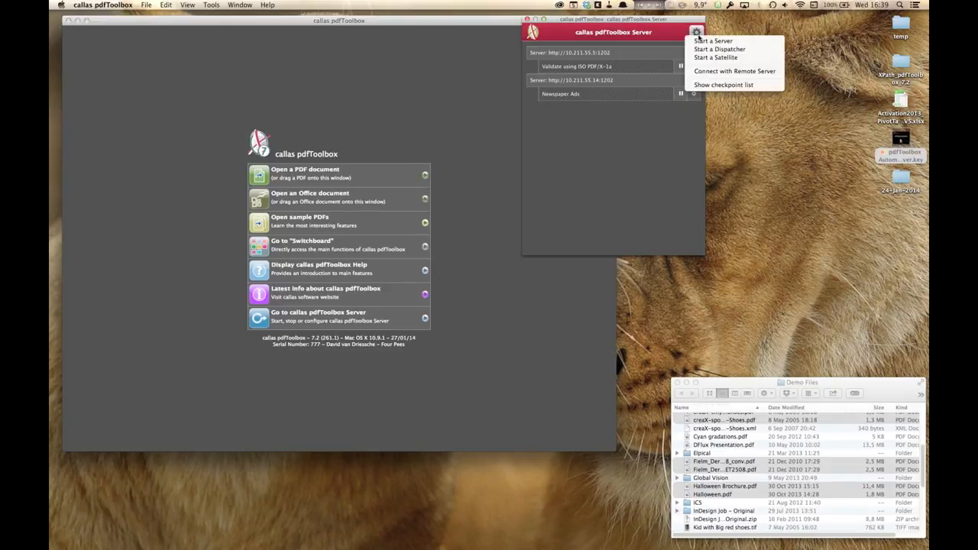
left_click(658, 118)
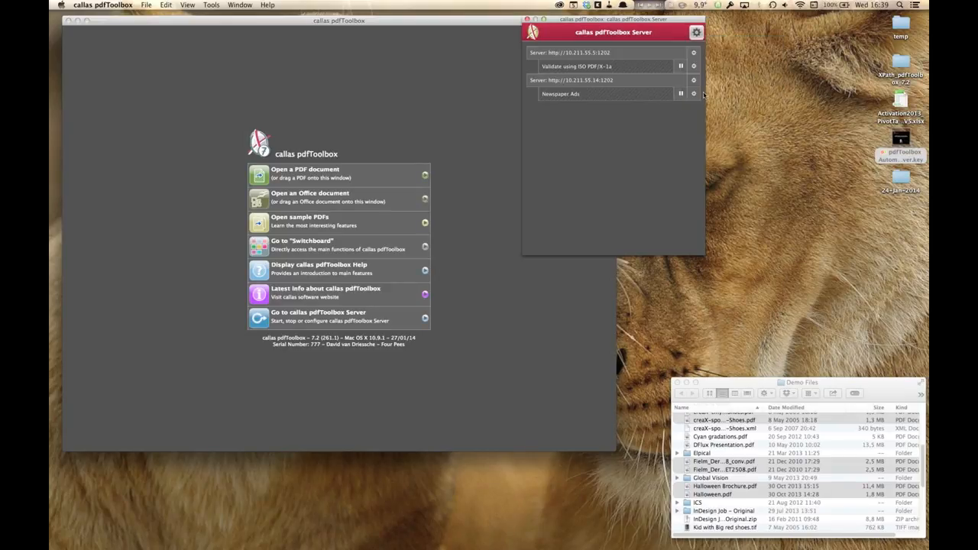
left_click(694, 81)
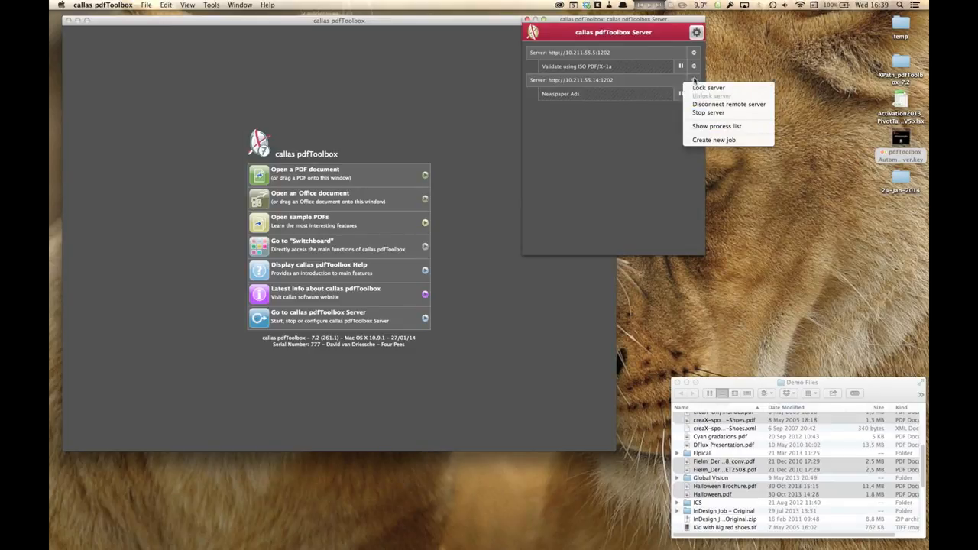
left_click(698, 127)
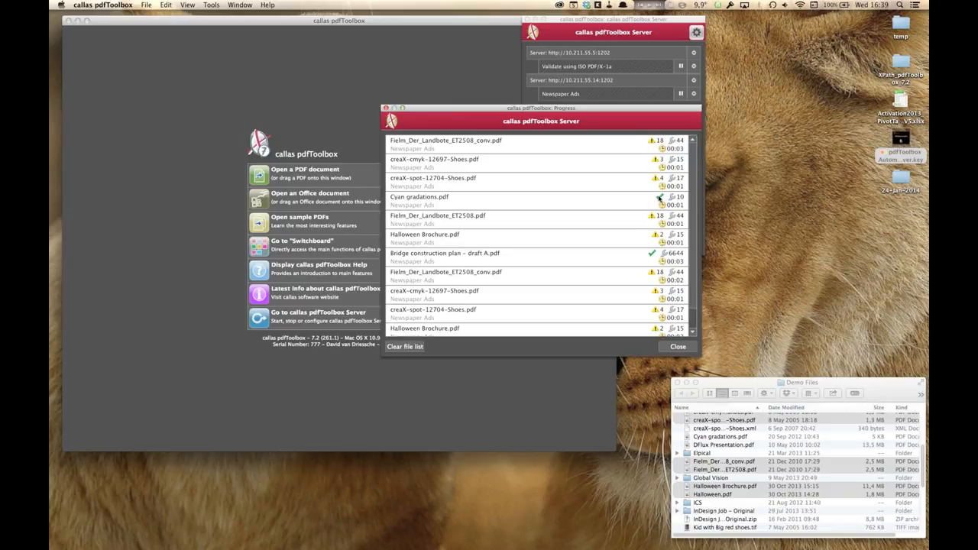
scroll(642, 240, "down", 1)
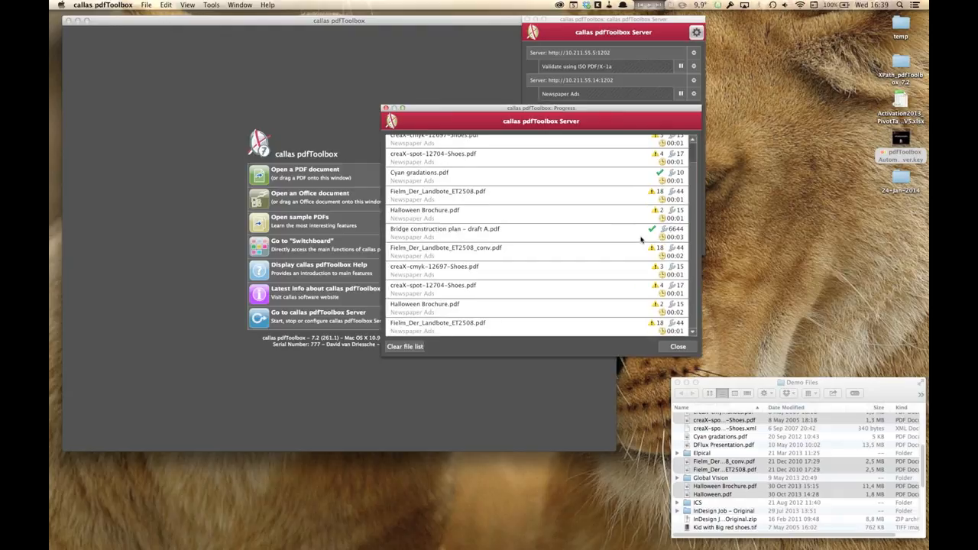
scroll(642, 240, "up", 1)
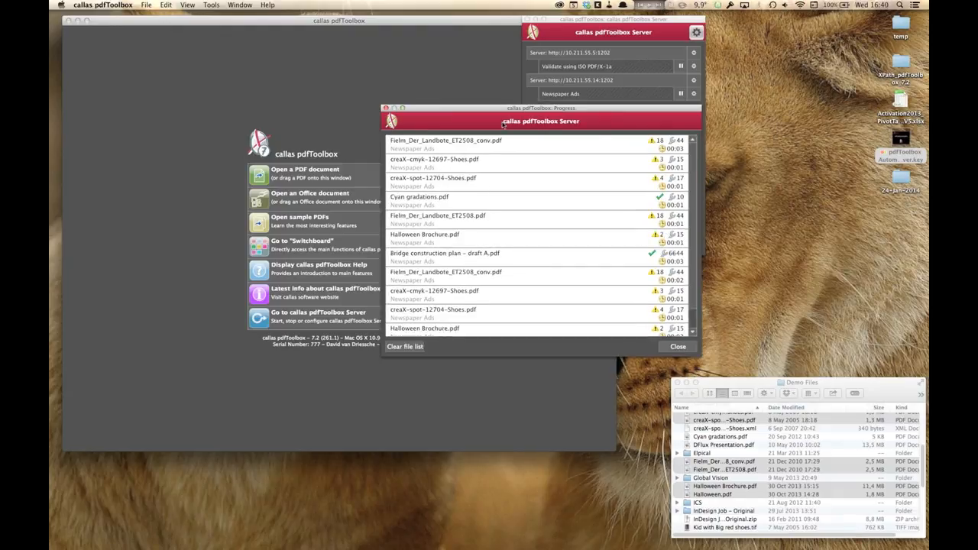
left_click(386, 109)
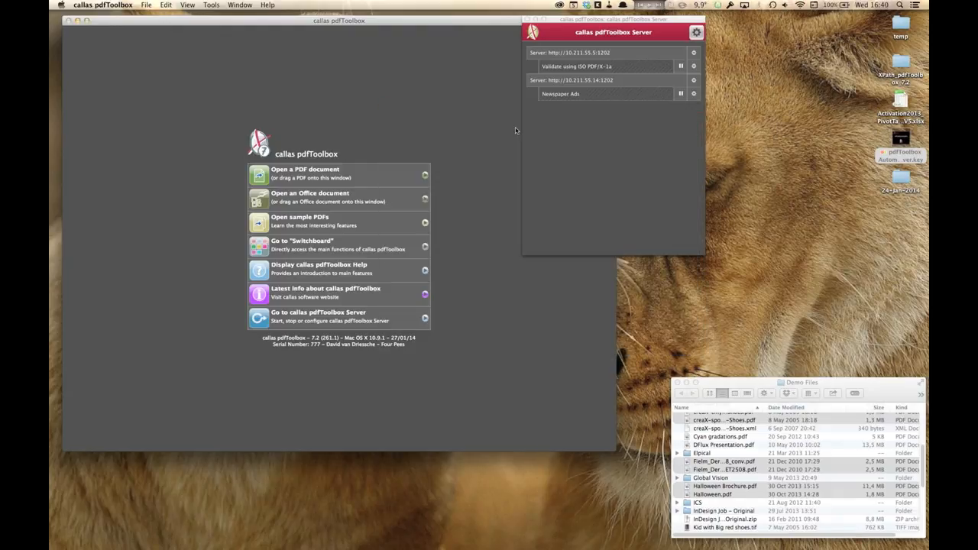
Step: Move the server window aside and open the Server Checkpoint Files window
left_click_drag(631, 19, 728, 20)
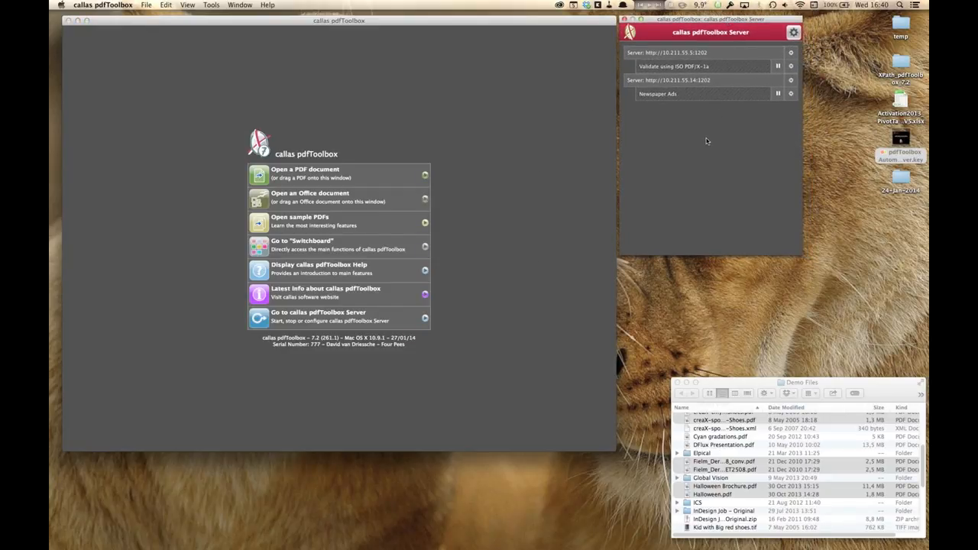
left_click(211, 4)
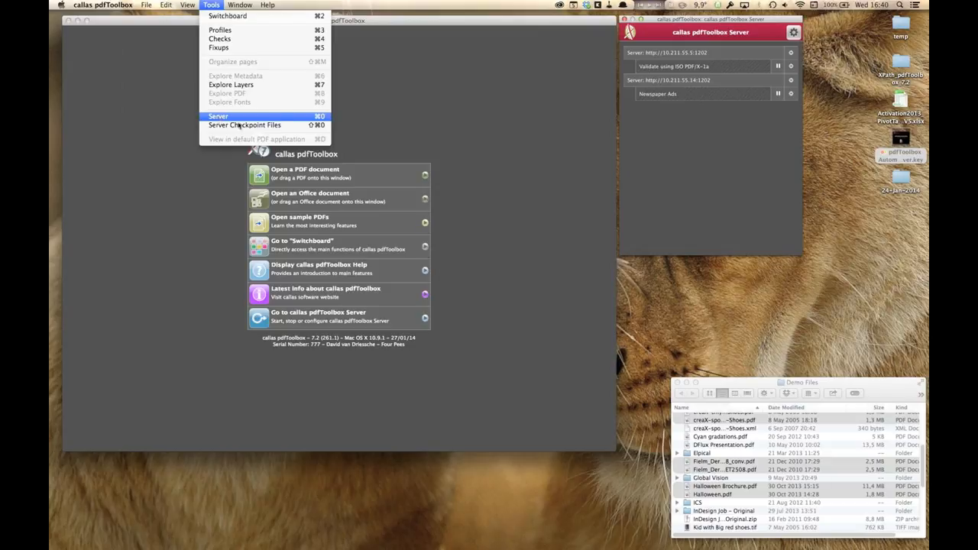
left_click(699, 152)
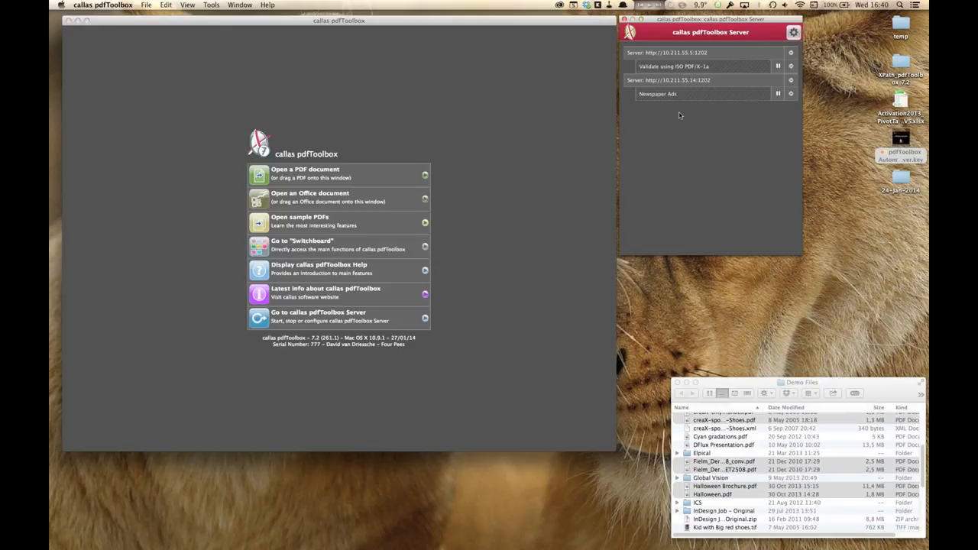
left_click(527, 111)
left_click(211, 5)
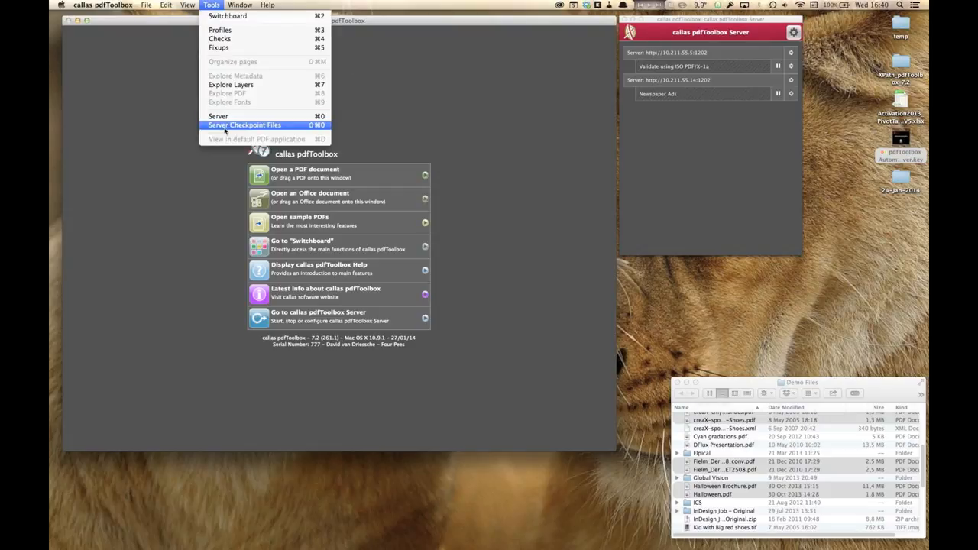
left_click(291, 130)
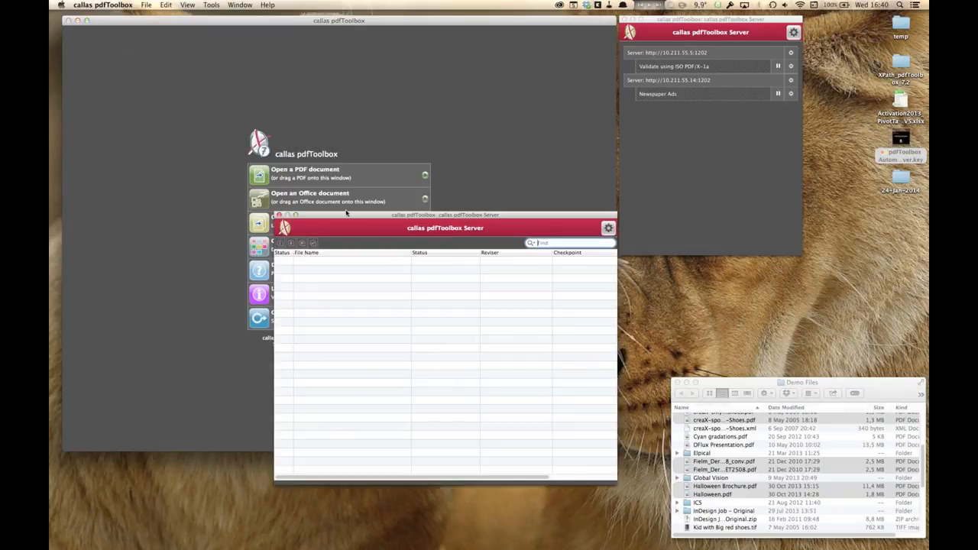
Step: Enlarge the checkpoint files window and widen its Job Name column
left_click_drag(477, 212, 508, 82)
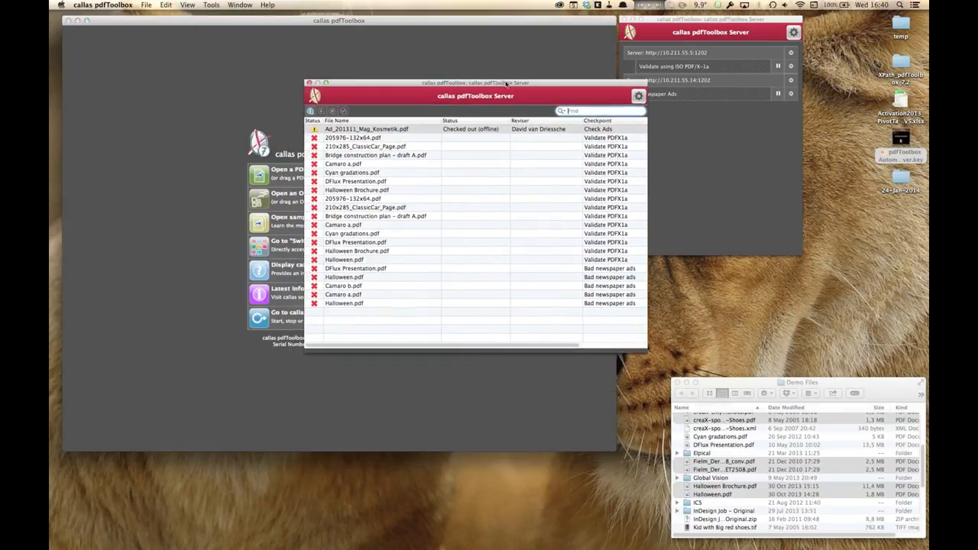
left_click_drag(646, 352, 794, 357)
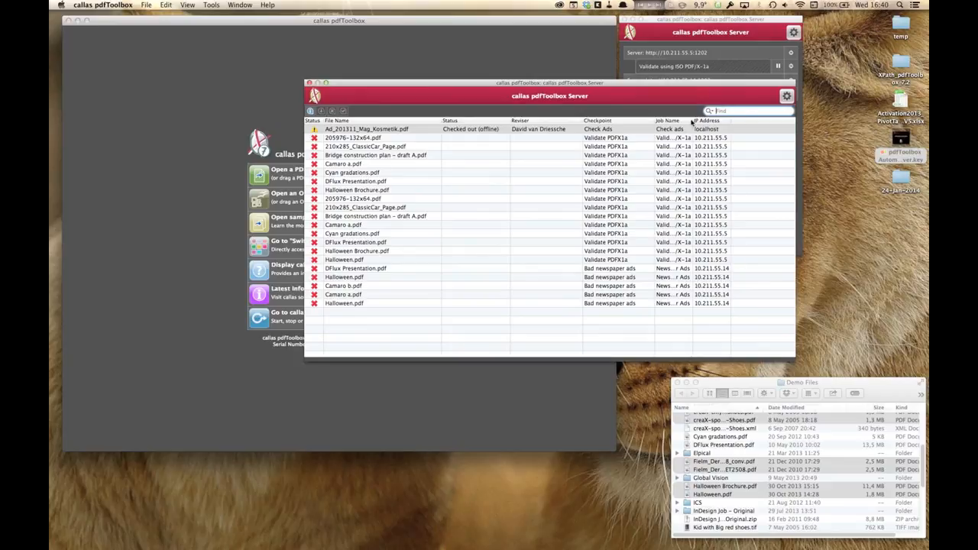
left_click_drag(693, 121, 747, 121)
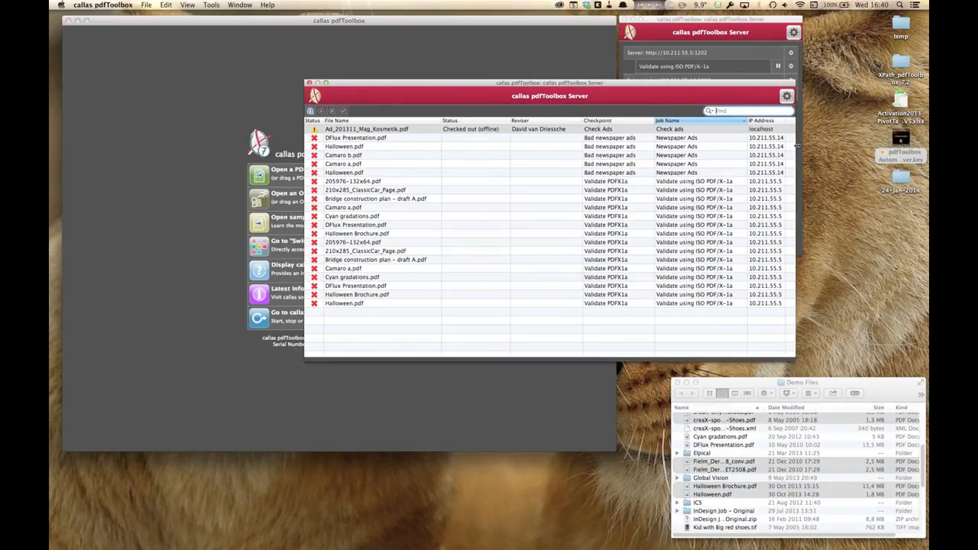
Step: Select the Newspaper Ads checkpoint entries one by one to examine them
left_click(777, 139)
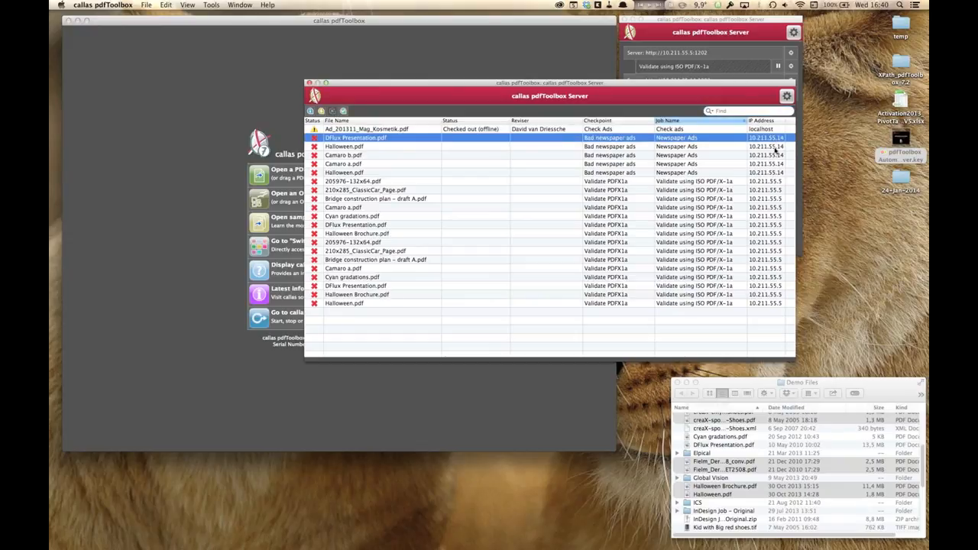
left_click(777, 146)
left_click(775, 155)
left_click(775, 164)
left_click(774, 173)
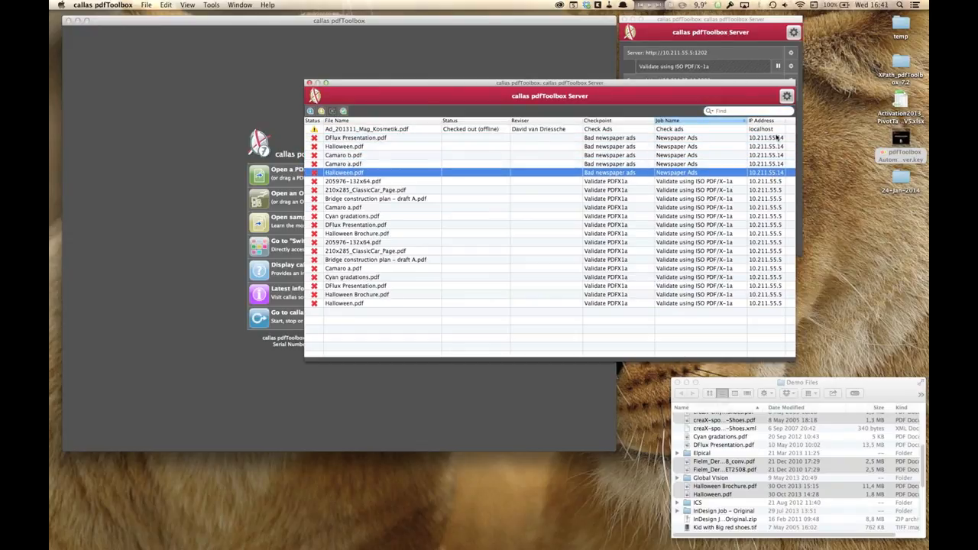
left_click(777, 138)
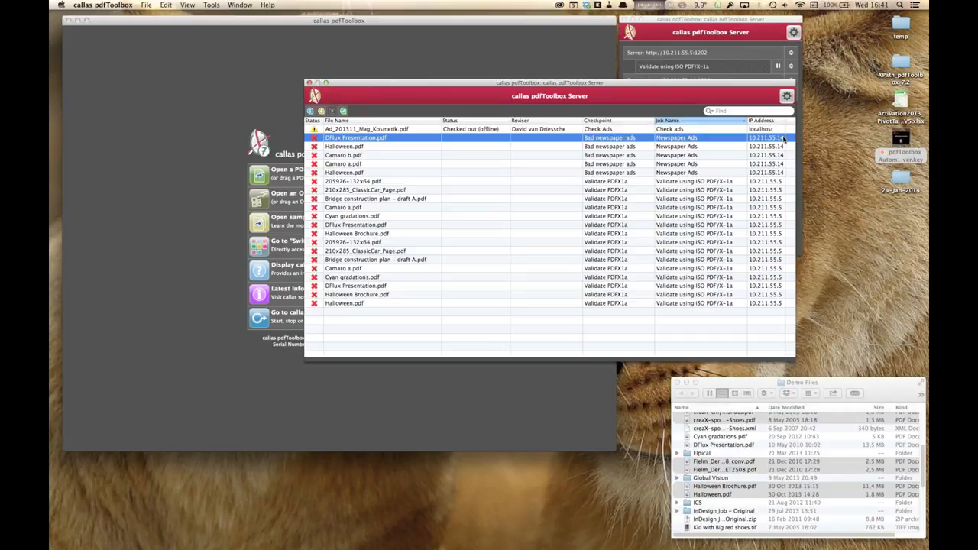
Step: Open the details window of the Halloween.pdf Newspaper Ads checkpoint entry and enlarge it
left_click(772, 181)
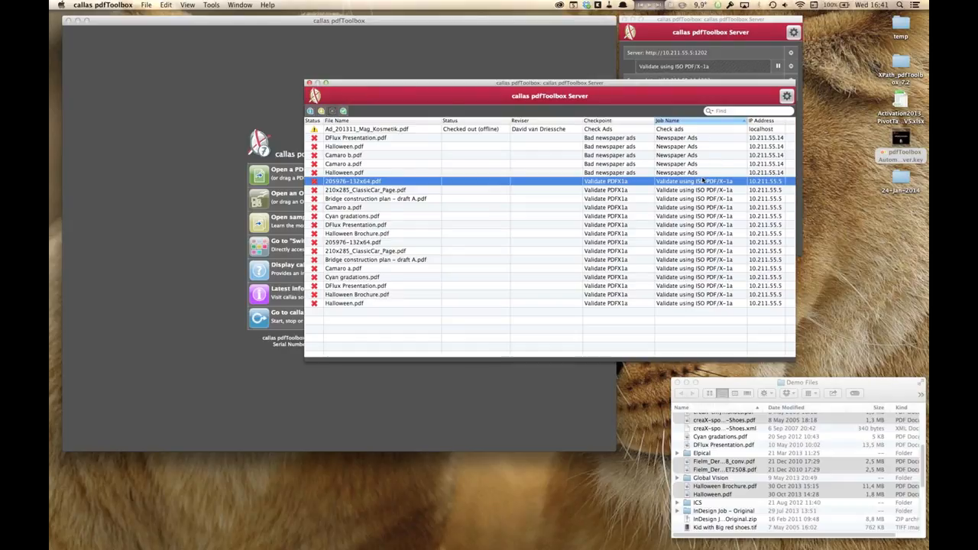
left_click(667, 140)
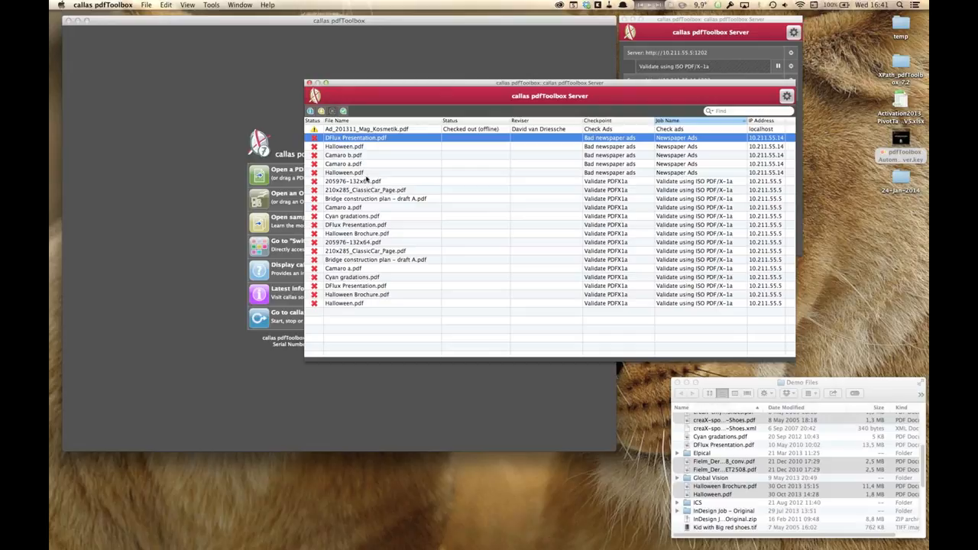
left_click(364, 174)
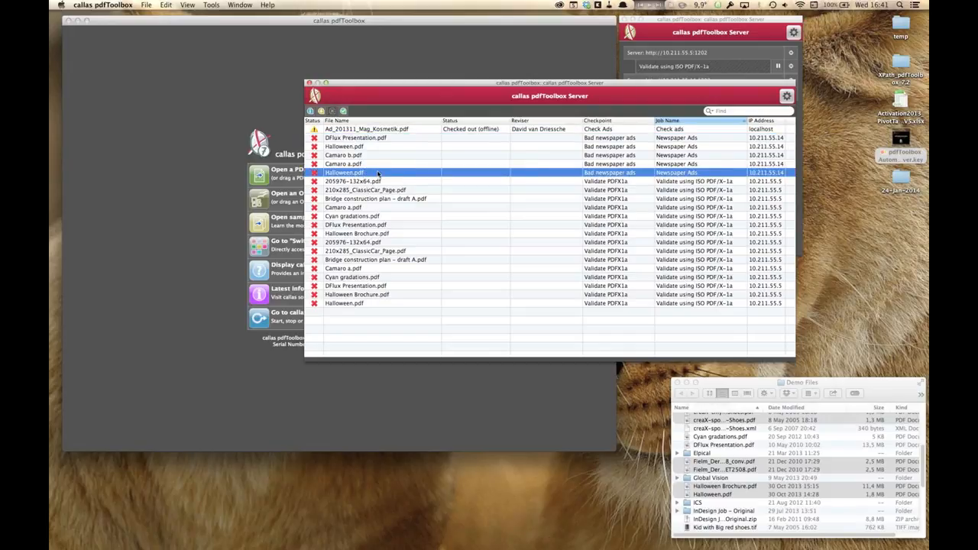
double_click(377, 174)
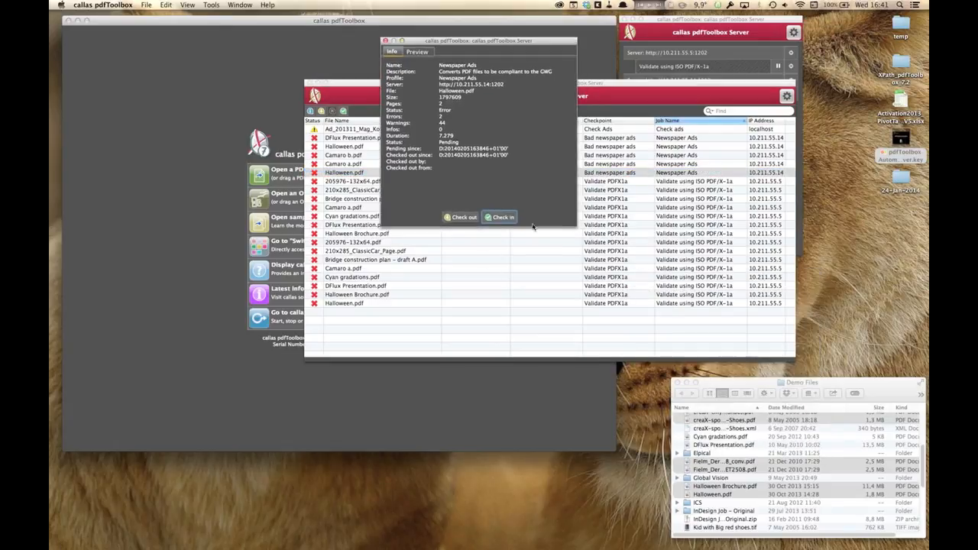
left_click_drag(575, 225, 757, 393)
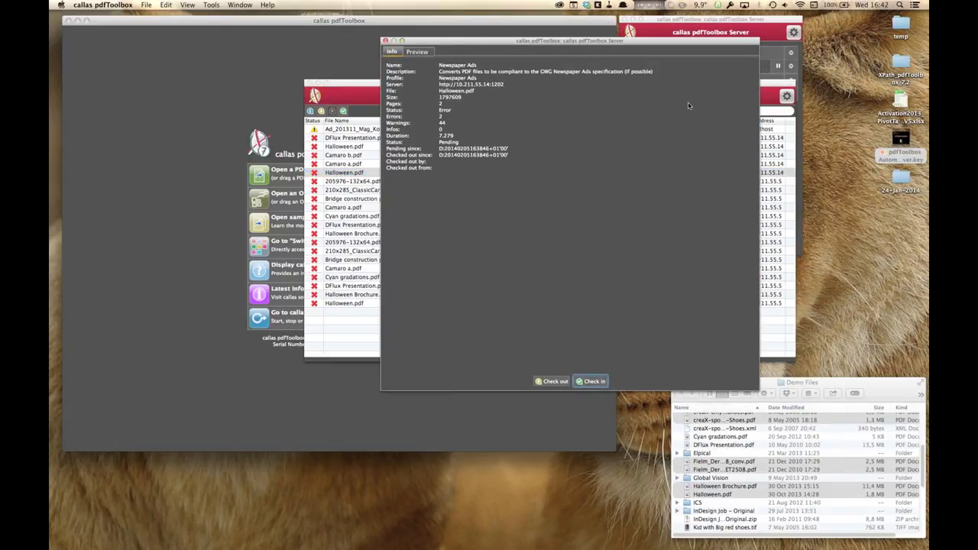
left_click_drag(648, 42, 556, 176)
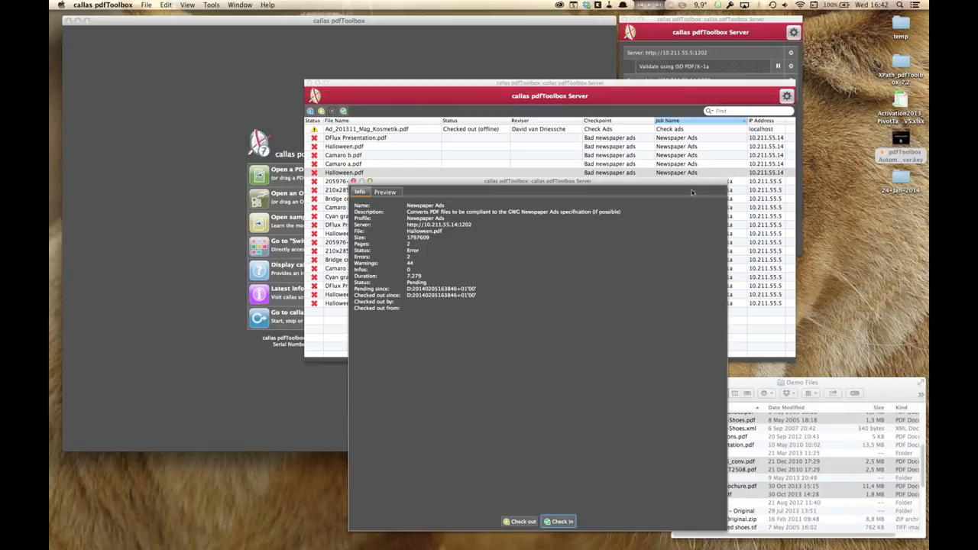
left_click_drag(690, 184, 705, 106)
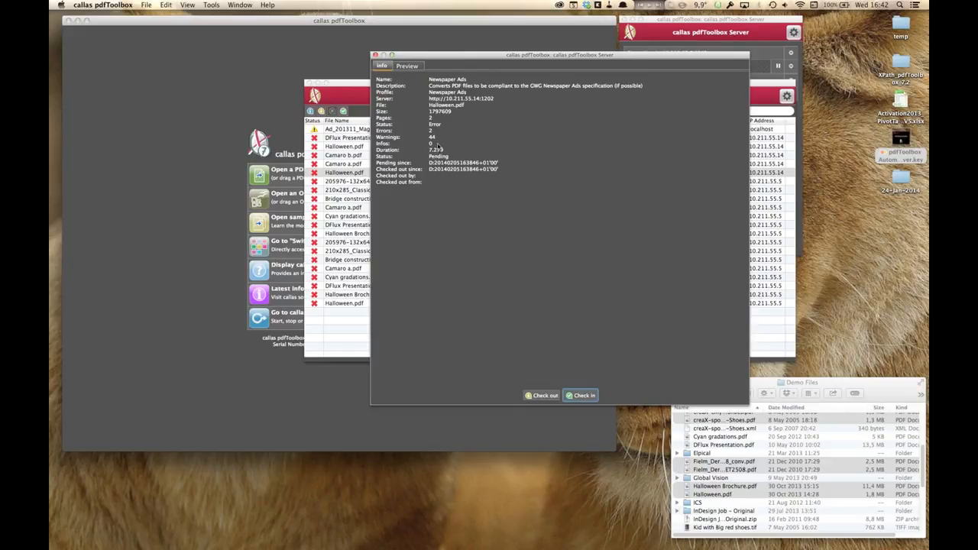
Step: Preview the Halloween_report.pdf summary report for the entry and scroll through its errors, warnings and fixups
left_click(407, 66)
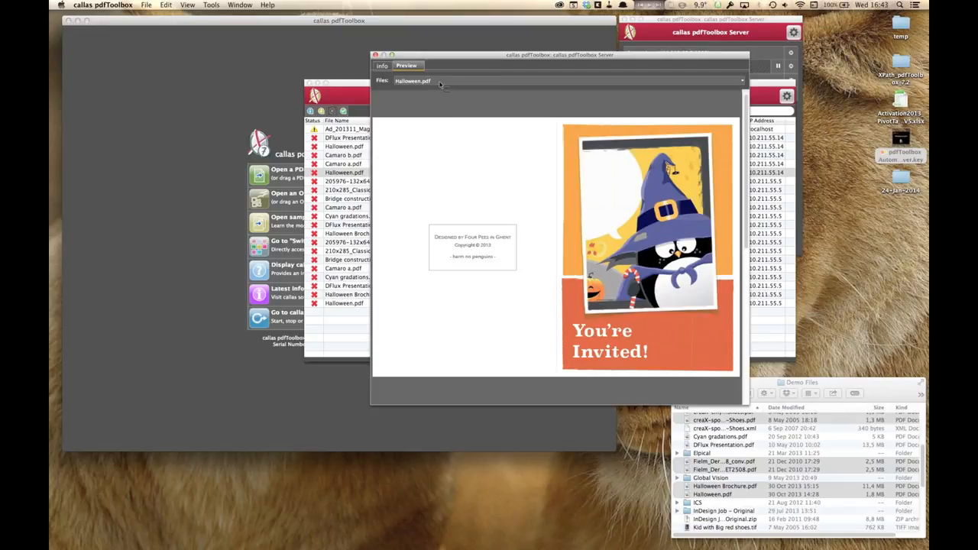
left_click(440, 81)
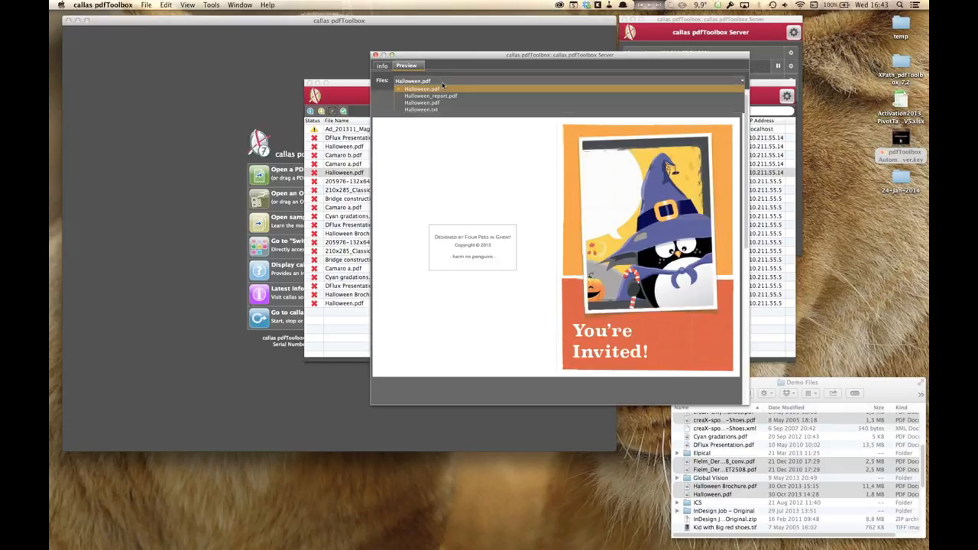
left_click(446, 95)
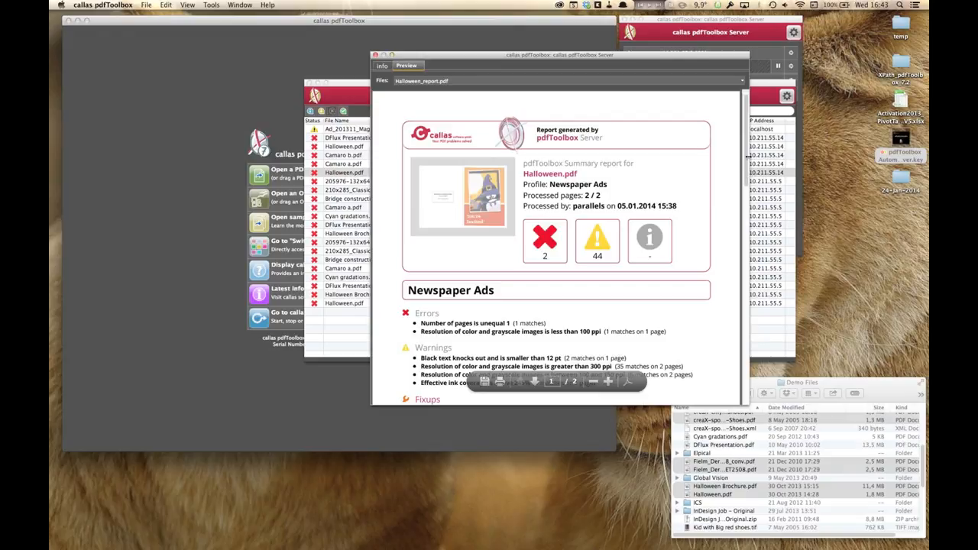
scroll(748, 158, "down", 7)
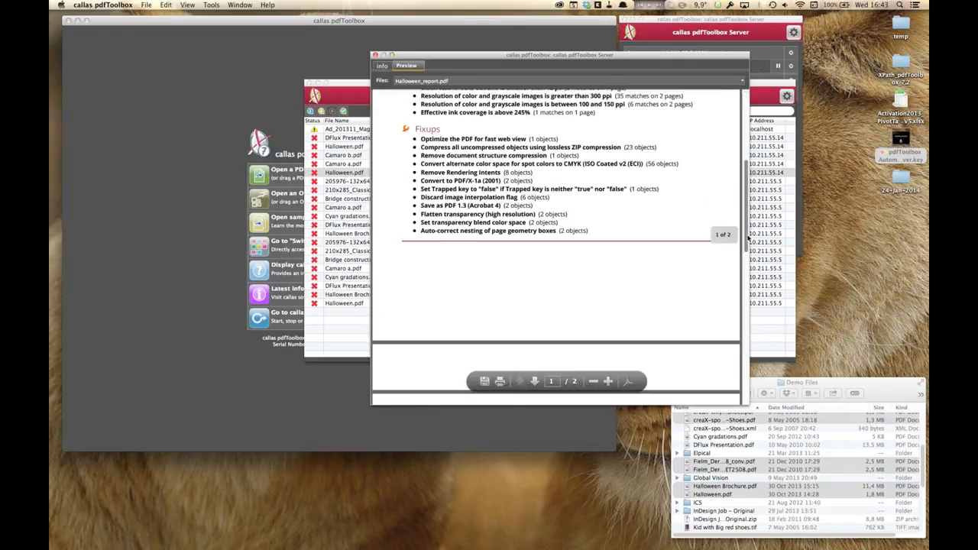
scroll(749, 153, "up", 5)
scroll(750, 145, "up", 3)
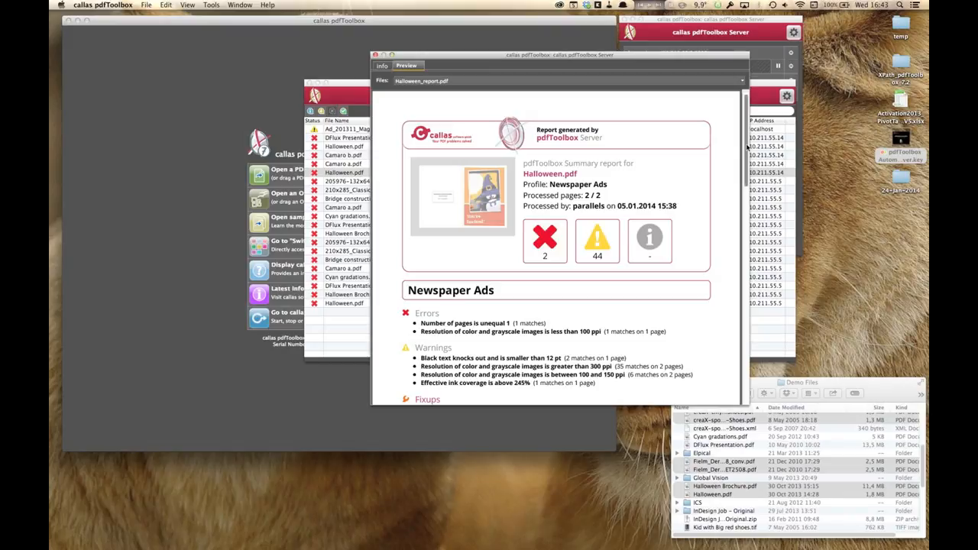
left_click_drag(746, 152, 747, 189)
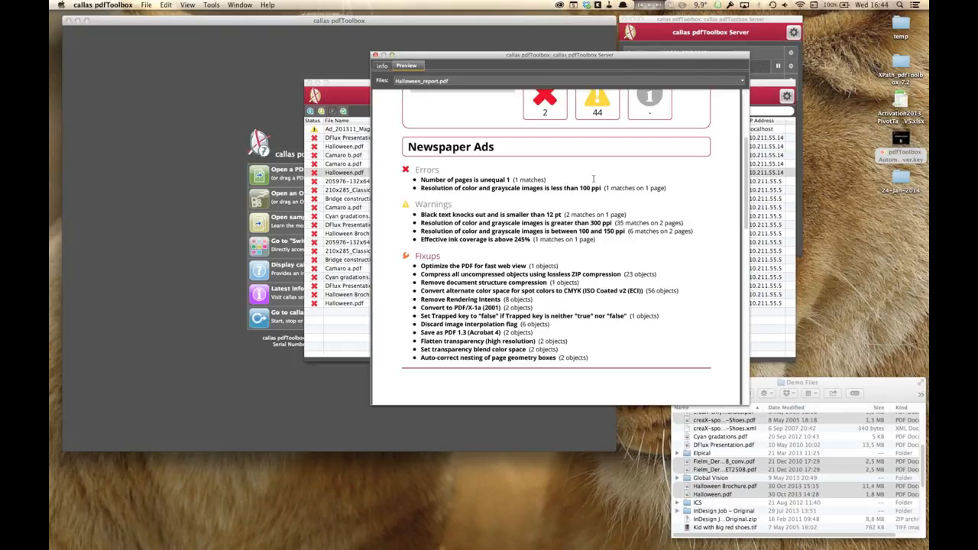
Step: Check out Halloween.pdf from its checkpoint details, then close the details and checkpoint files windows
left_click(381, 66)
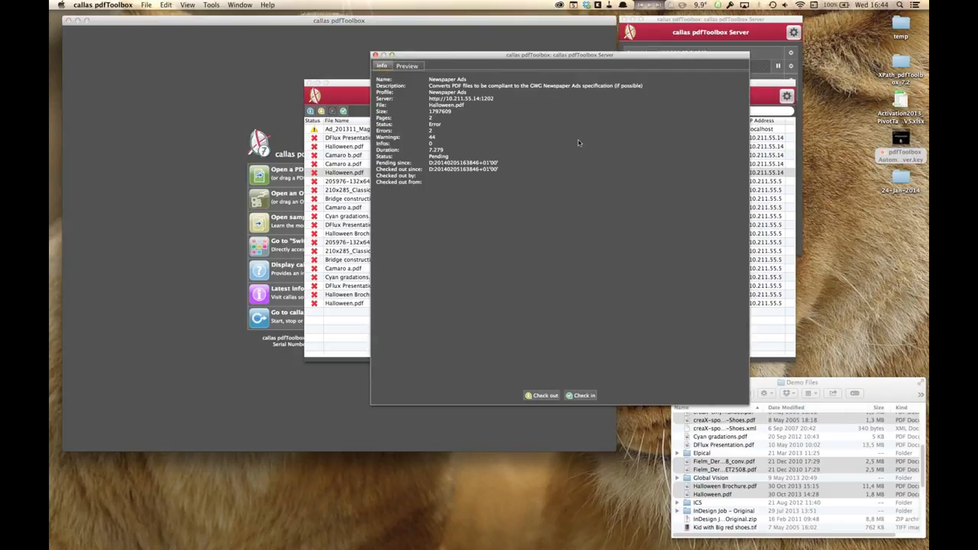
left_click(541, 395)
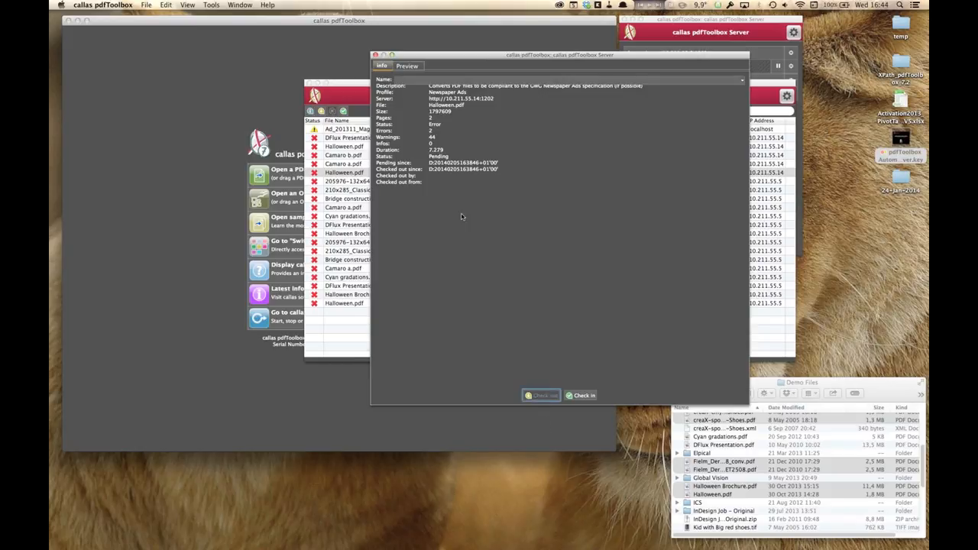
left_click_drag(445, 59, 657, 85)
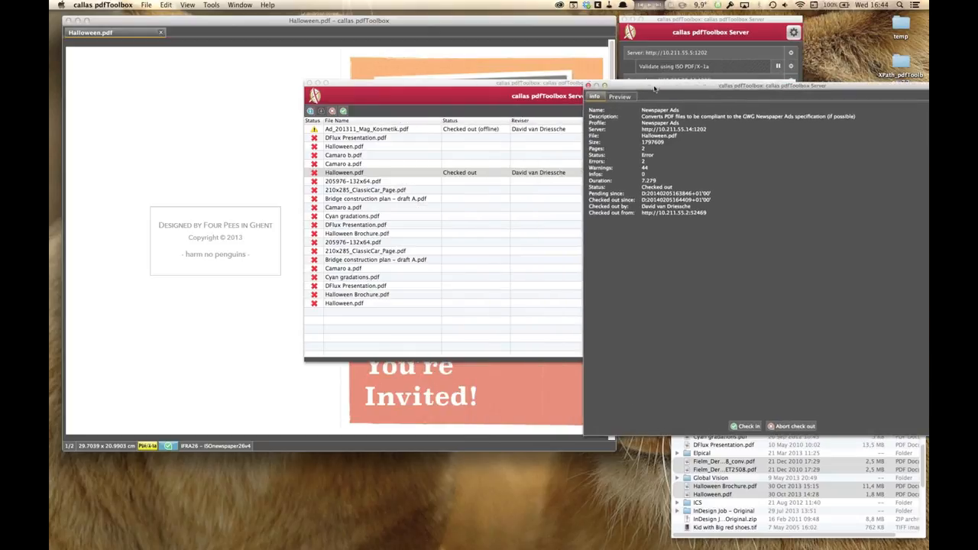
left_click(589, 92)
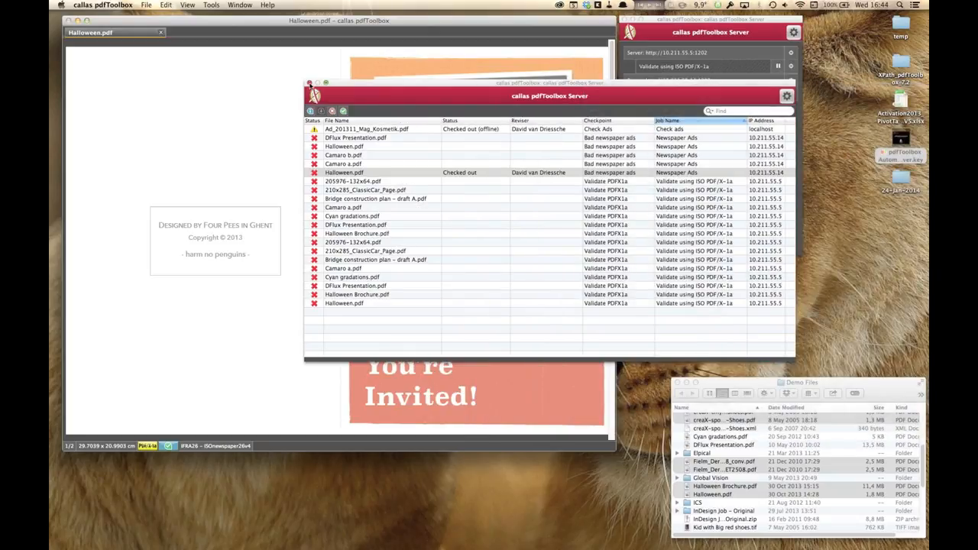
left_click(310, 83)
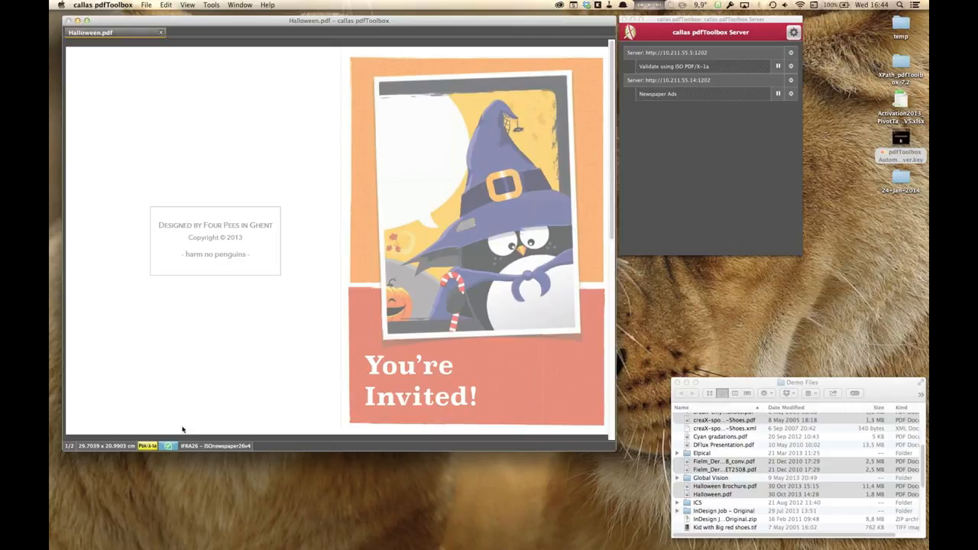
Step: Open the checked-out document's checkpoint details from its status bar, review them, and close the windows again
left_click(168, 446)
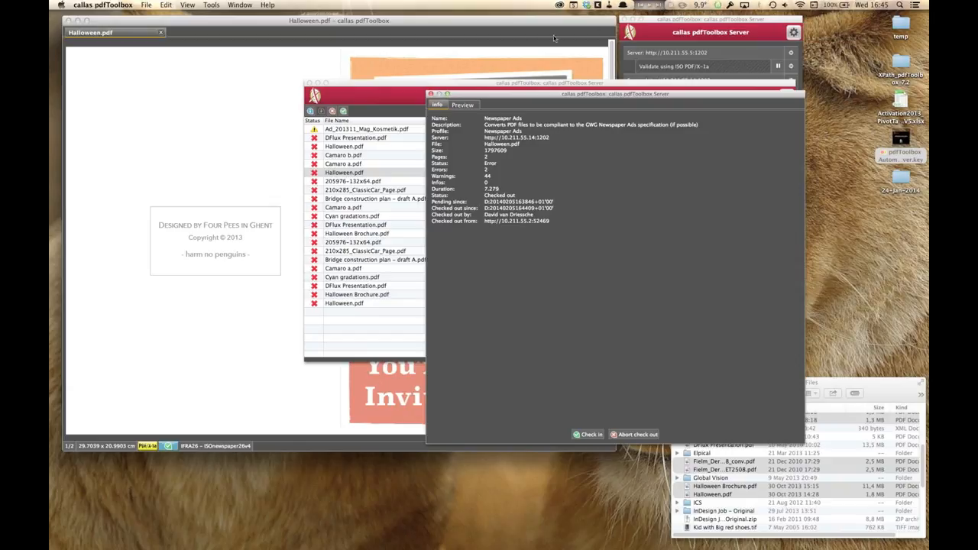
left_click(393, 177)
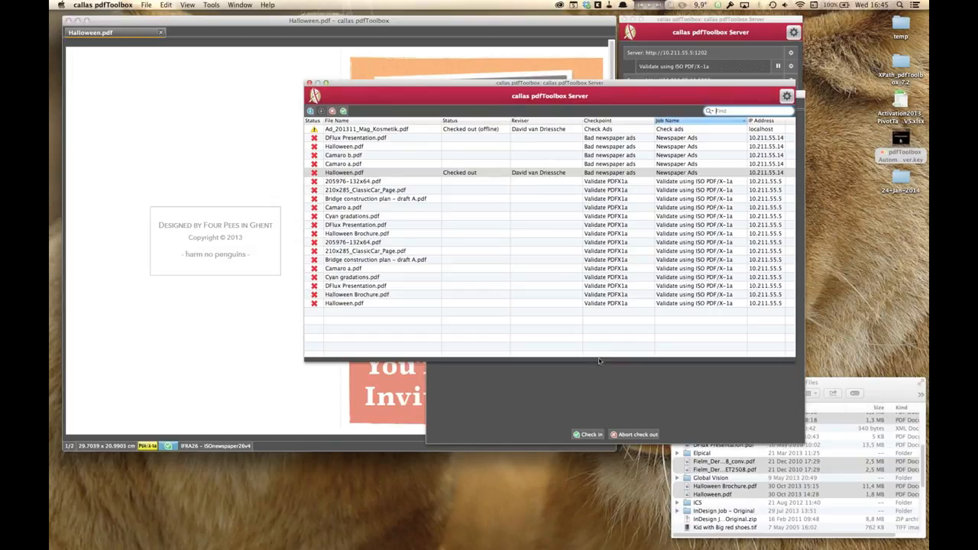
left_click(573, 410)
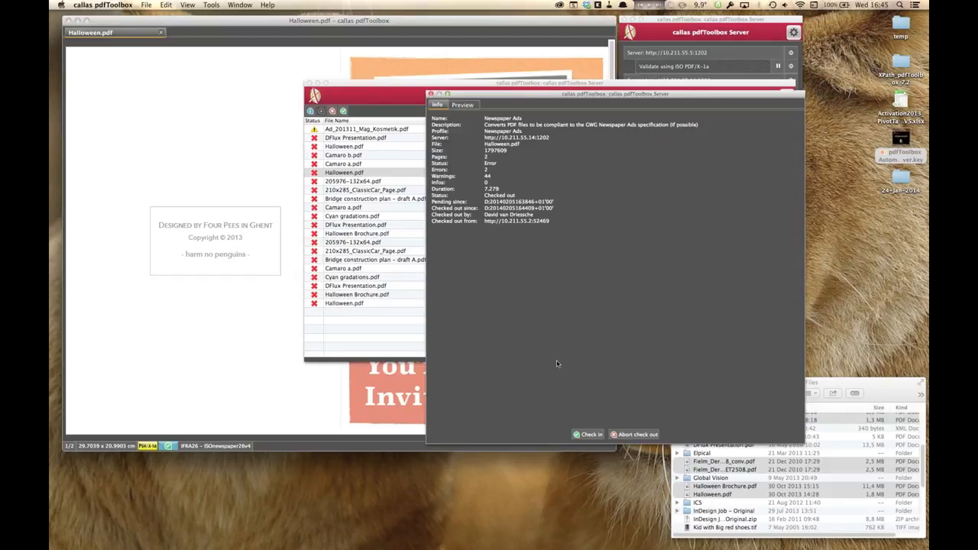
left_click_drag(589, 95, 587, 120)
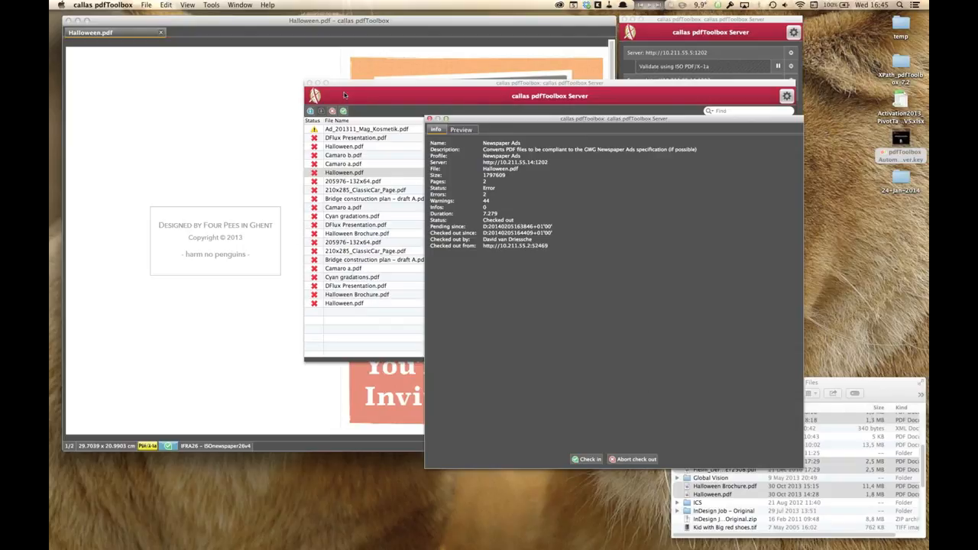
left_click(309, 82)
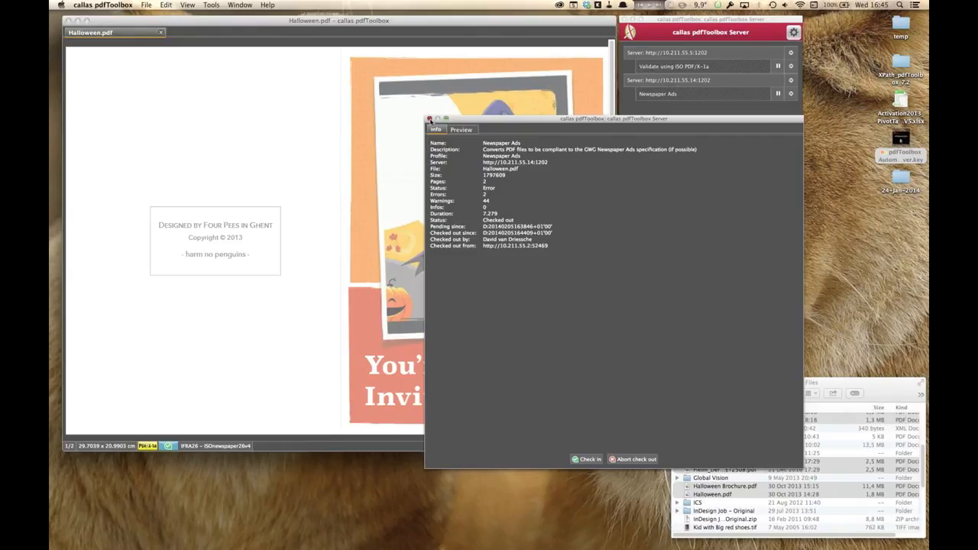
left_click(429, 120)
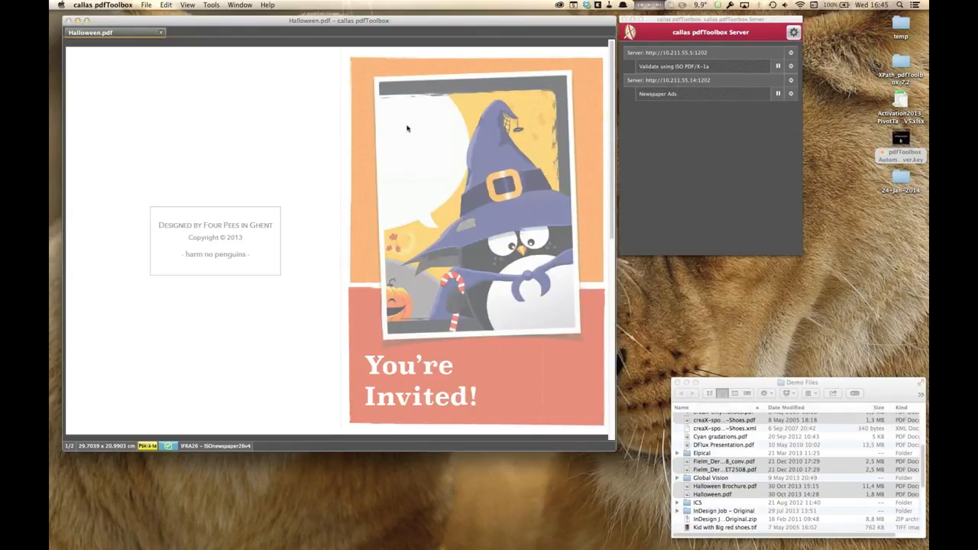
Step: Visualize the document's process separations and close the visualization
left_click(206, 5)
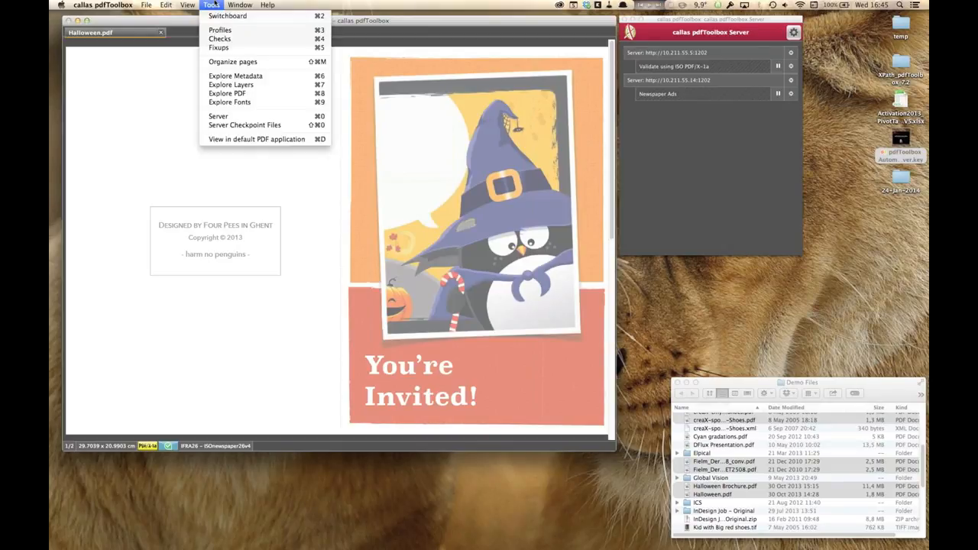
mouse_move(187, 5)
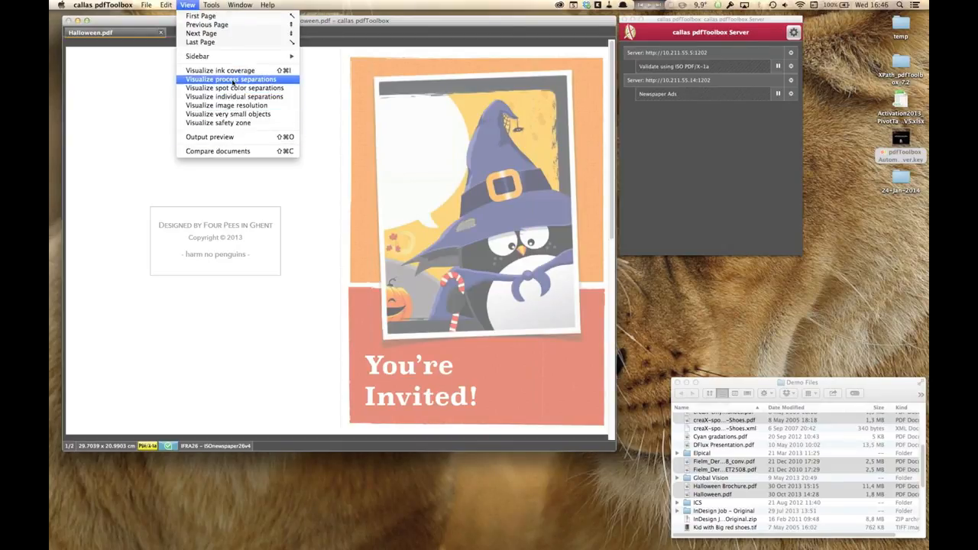
left_click(232, 80)
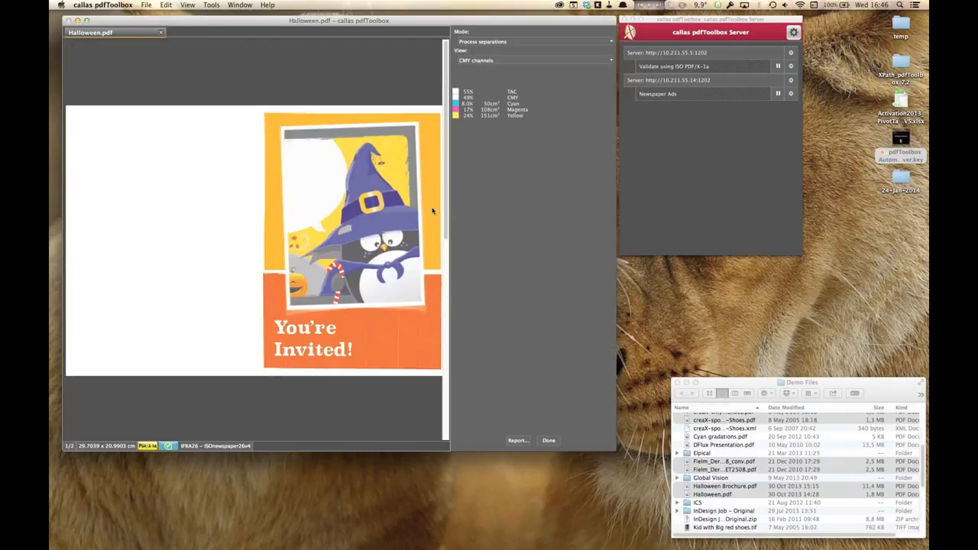
left_click(549, 444)
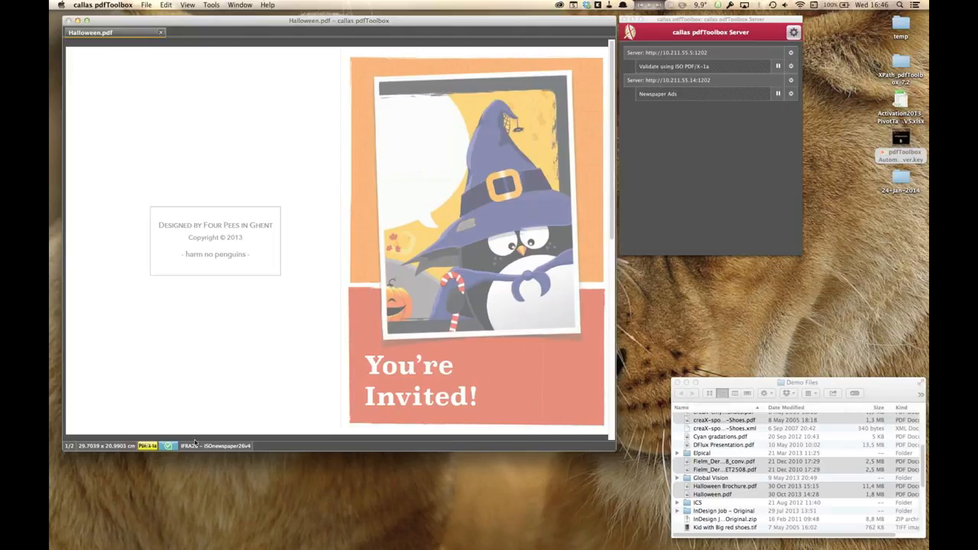
Step: Check in Halloween.pdf from its checkpoint details with the new status Success and close the details window
left_click(169, 446)
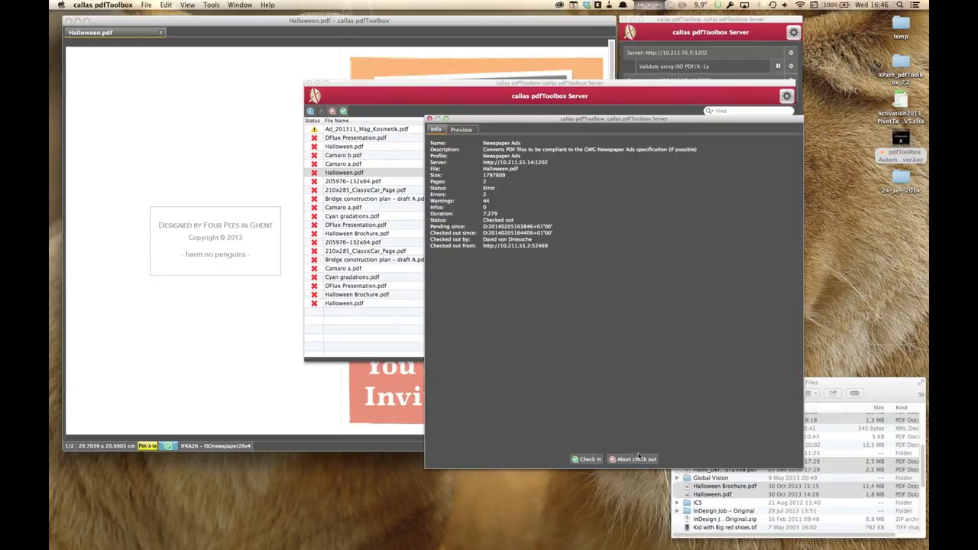
left_click(589, 460)
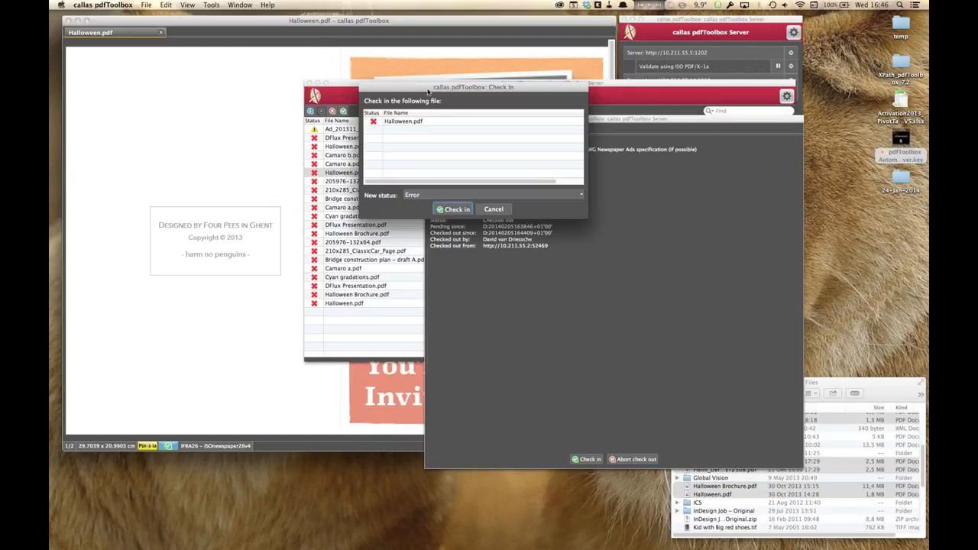
left_click_drag(429, 91, 384, 61)
left_click(385, 91)
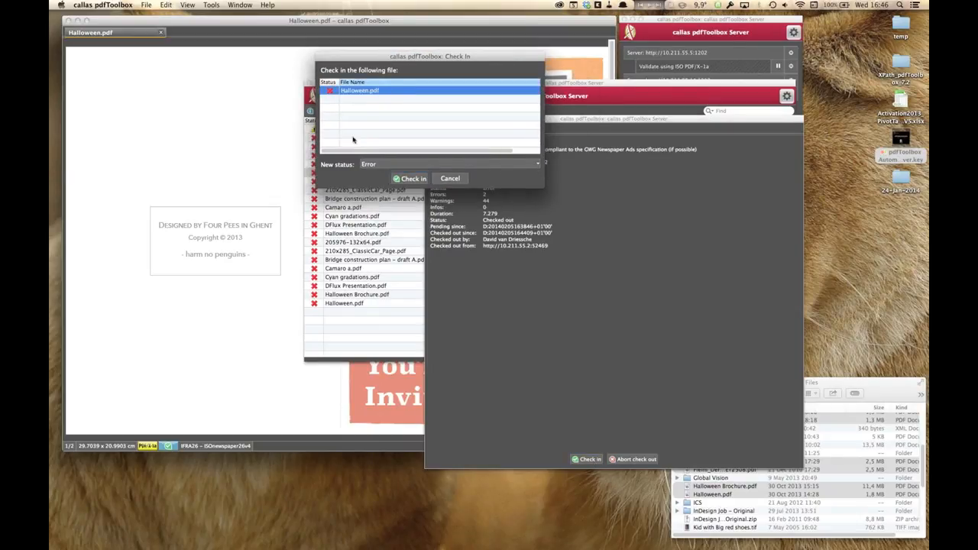
left_click(382, 165)
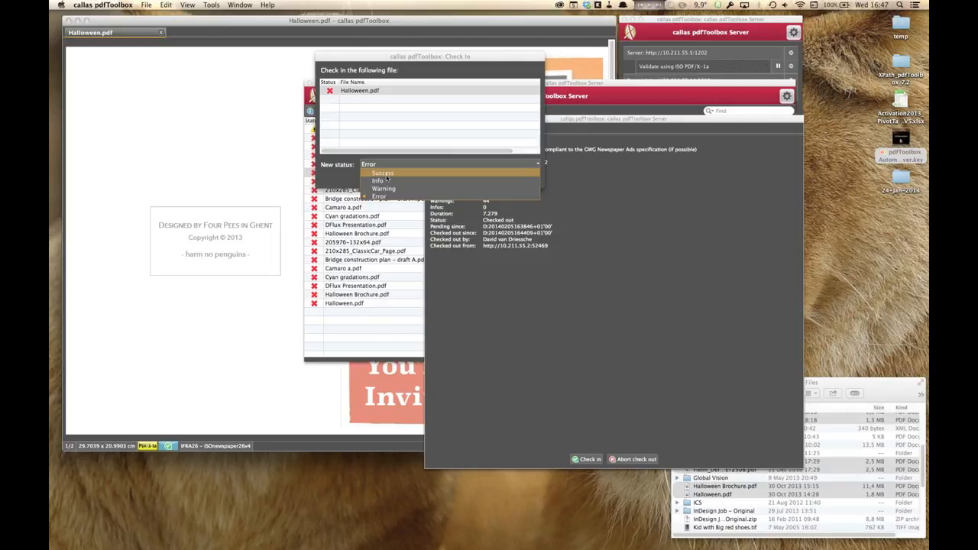
left_click(386, 174)
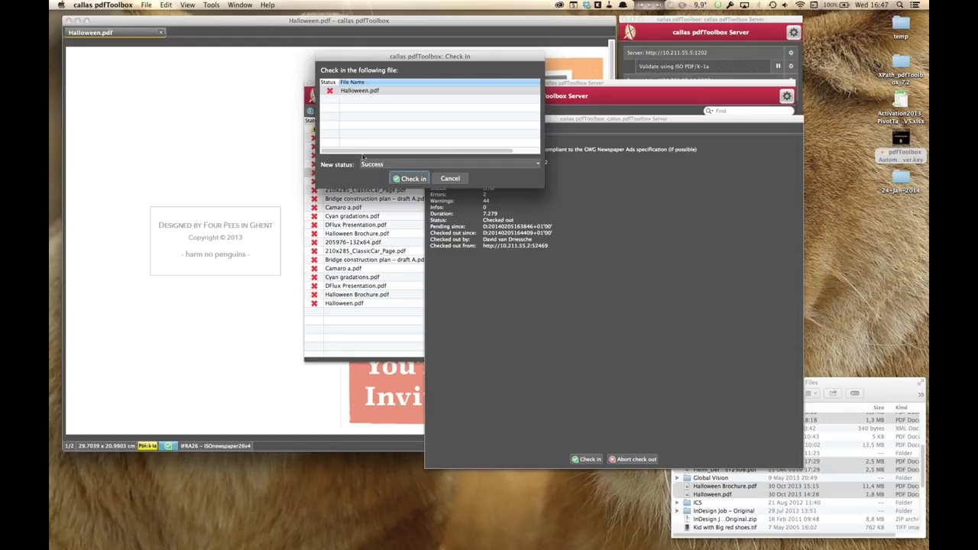
left_click(415, 181)
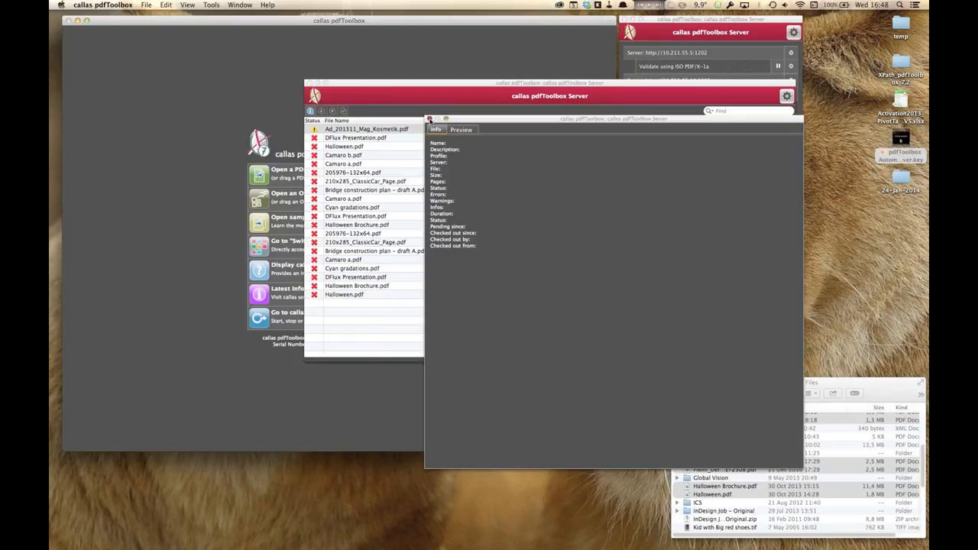
left_click(428, 118)
left_click_drag(479, 88, 515, 250)
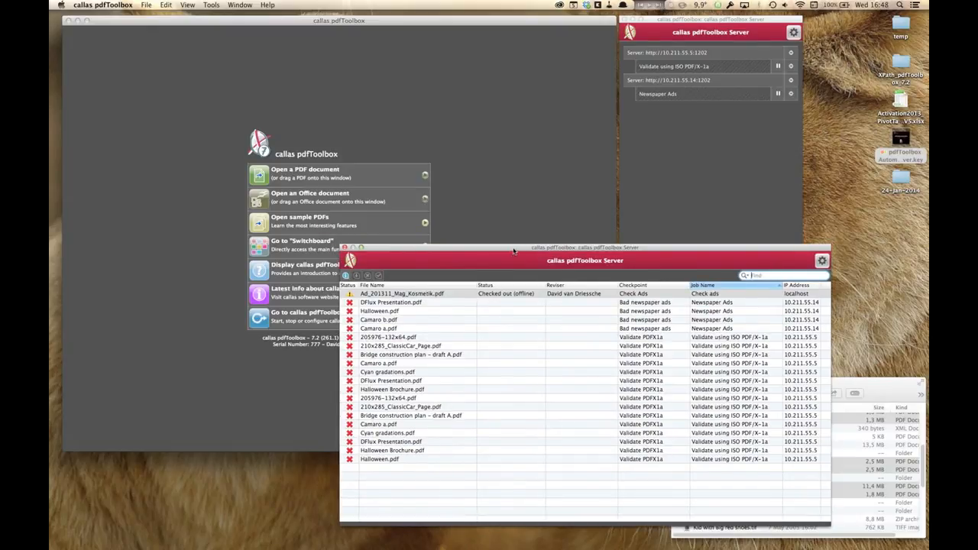
Step: Browse several entries in the checkpoint file list, then close the checkpoint files window
left_click(412, 305)
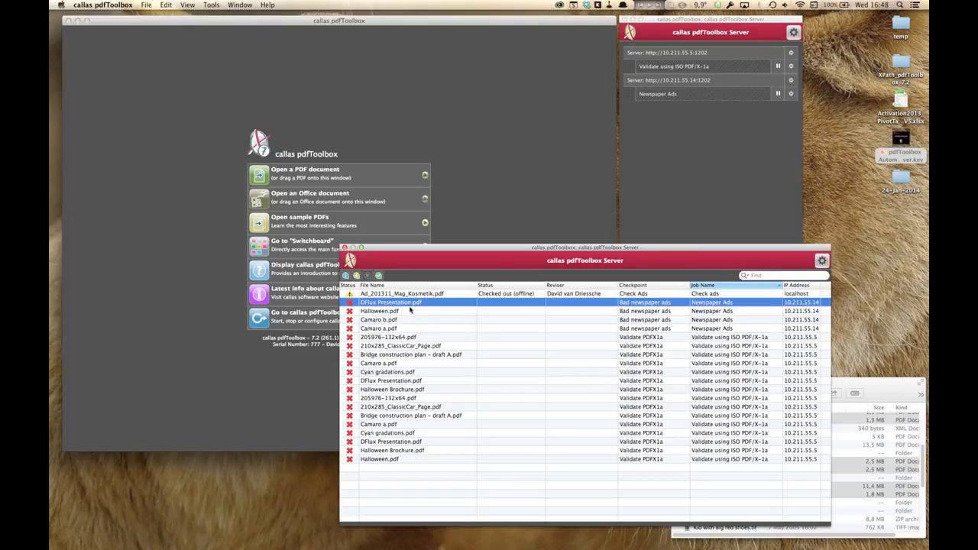
left_click(422, 356)
left_click(441, 407)
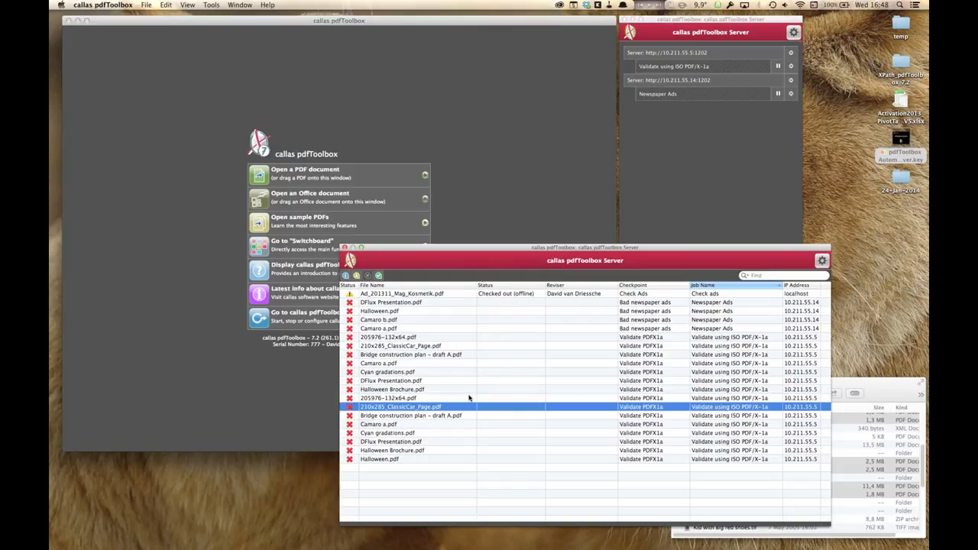
left_click(345, 247)
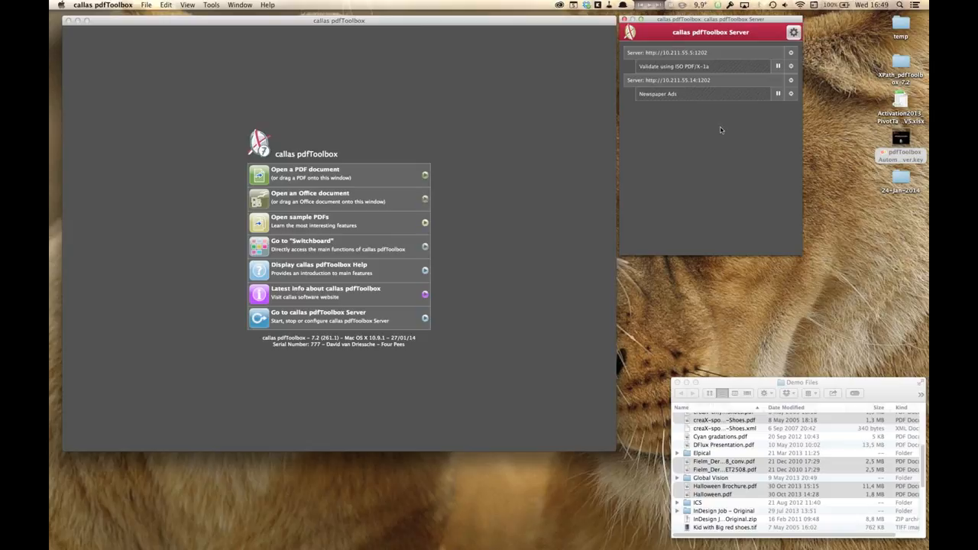
Step: Start a local dispatcher from the server settings
left_click(794, 33)
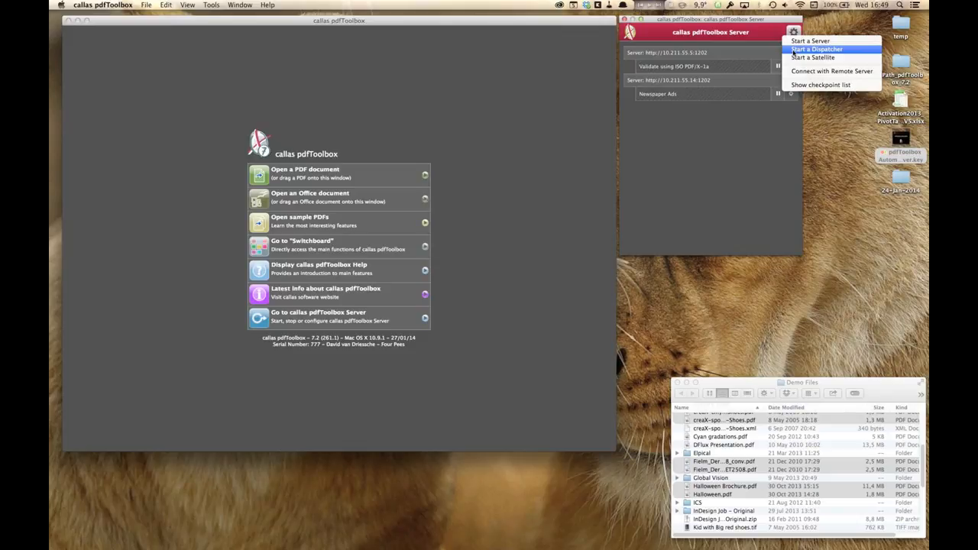
left_click(794, 50)
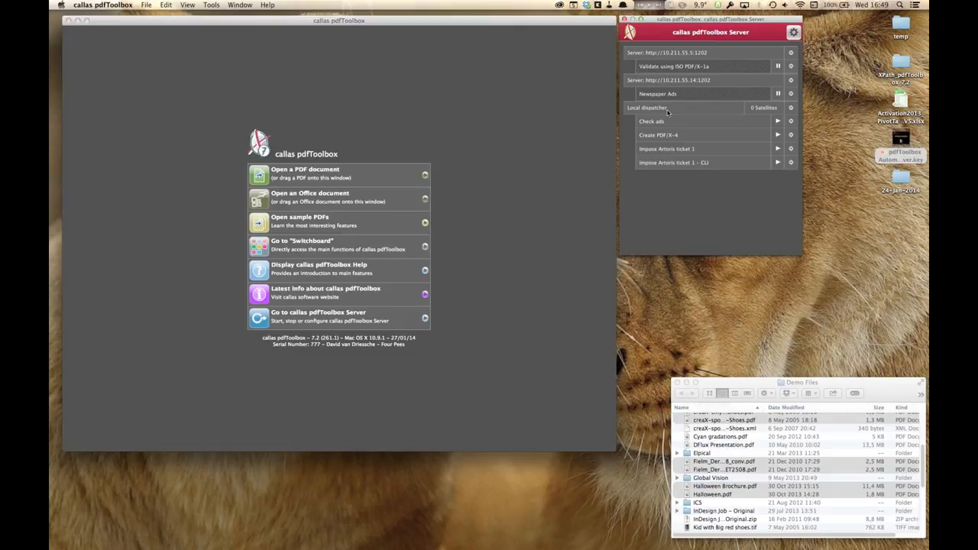
Step: Open the Check ads job's settings to review its profile and hot folders, then cancel the dialog
left_click(792, 122)
left_click(797, 128)
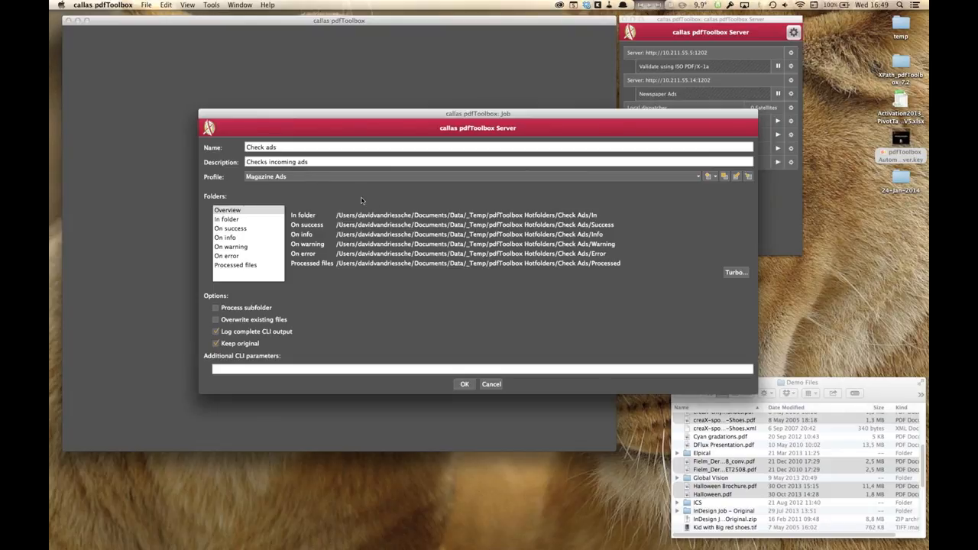
left_click(491, 385)
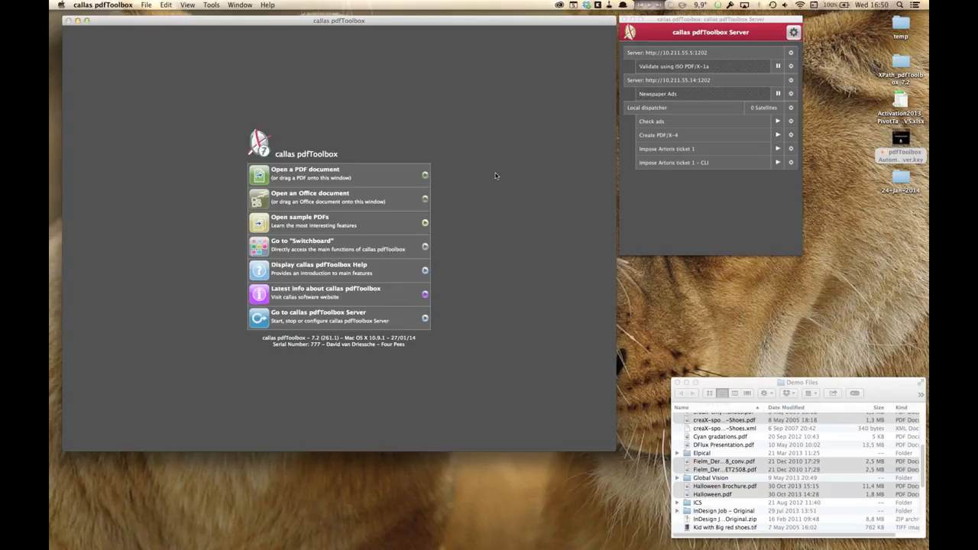
left_click(729, 178)
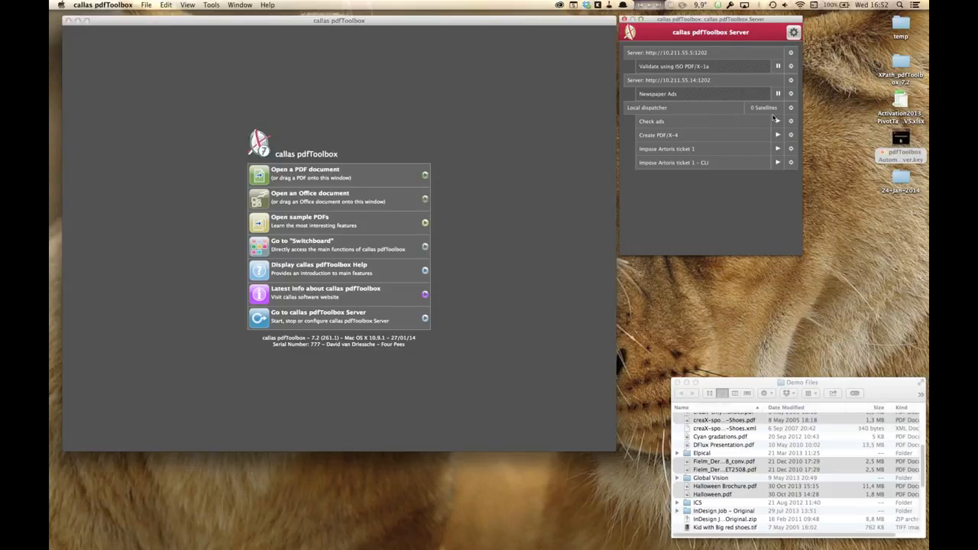
Step: Start a satellite connected to the localhost dispatcher, processing a maximum of 4 files simultaneously
left_click(793, 34)
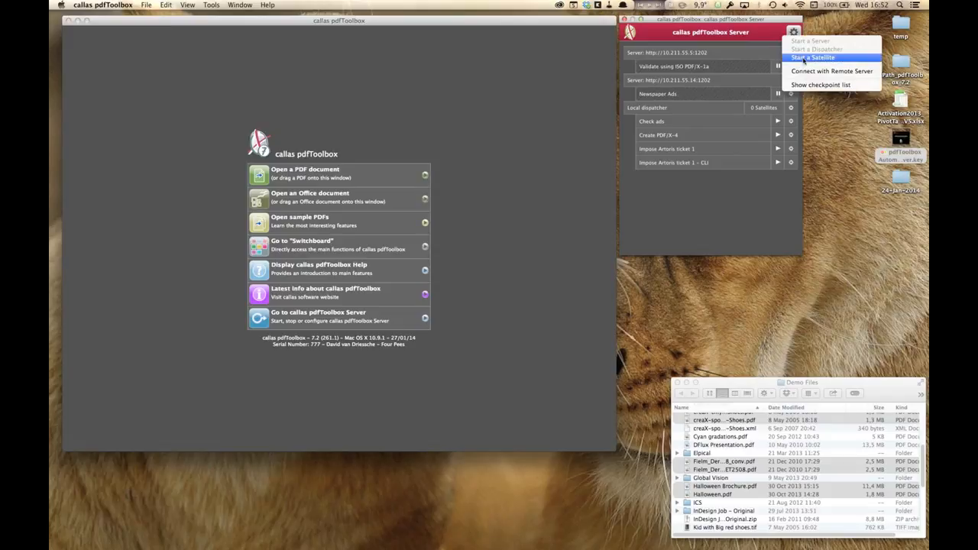
left_click(803, 60)
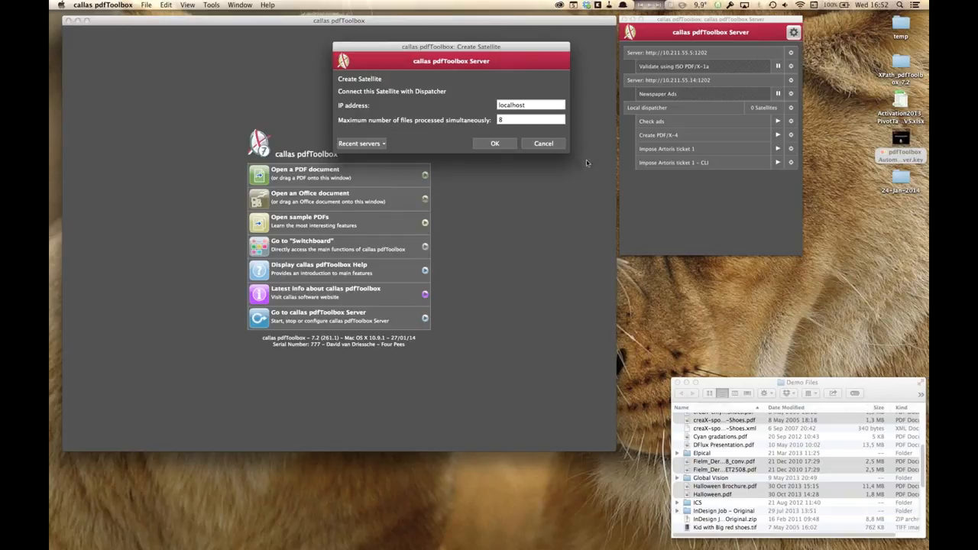
left_click(512, 105)
left_click(505, 120)
type("4")
left_click(498, 145)
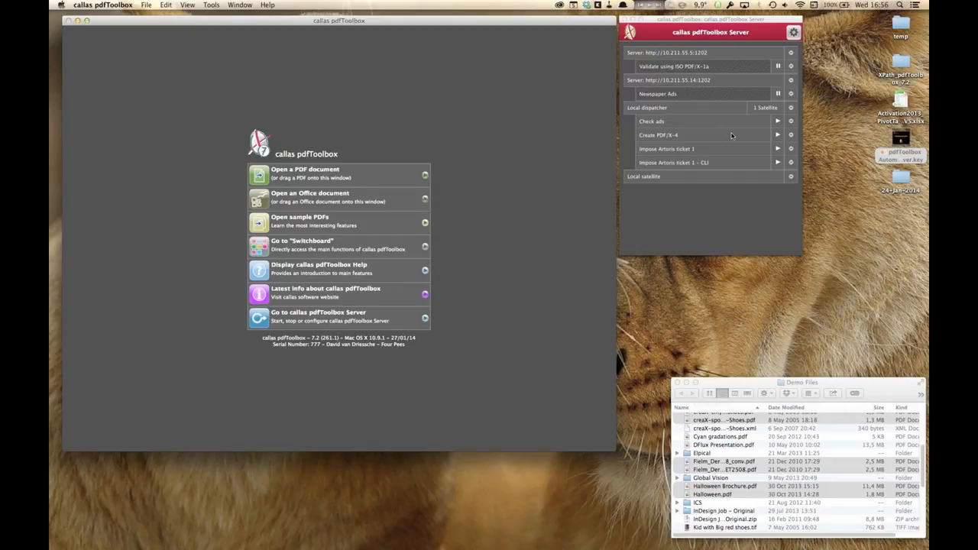
Step: Switch to Keynote
key("super+Tab")
key("super+Tab")
key("super+Tab")
key("super+Tab")
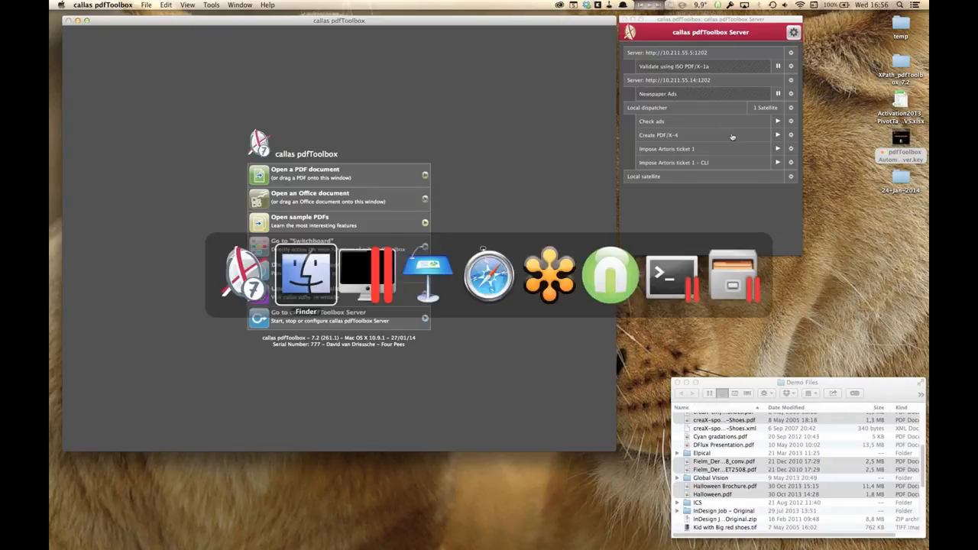
key("super+shift+Tab")
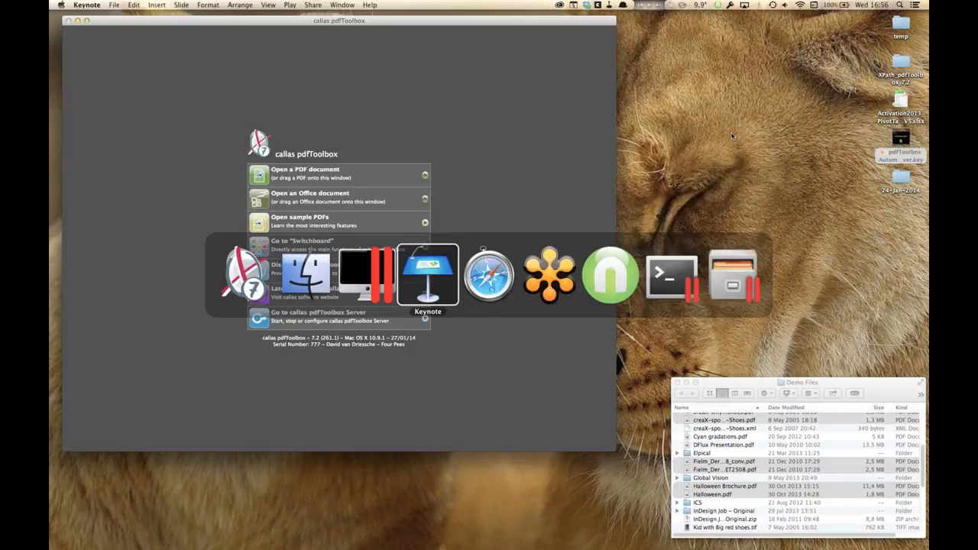
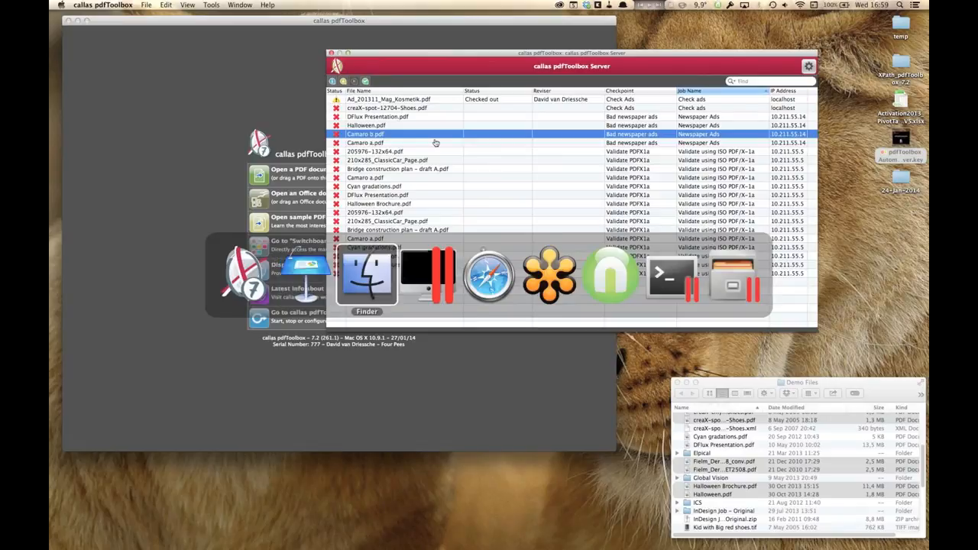
Step: Switch to the Ubuntu Linux virtual machine running in Parallels Desktop
key("super+shift+Tab")
key("super+shift+Tab")
key("super+Tab")
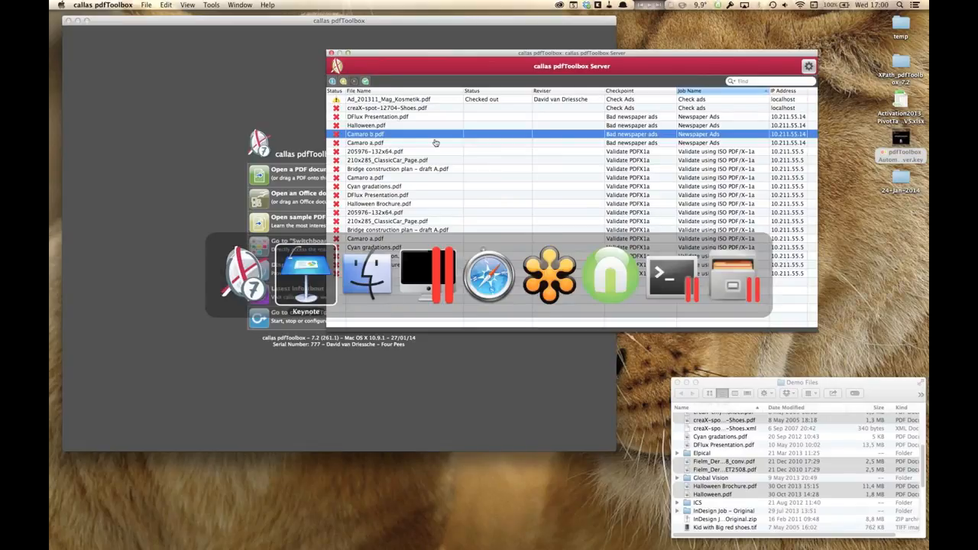
key("super+Tab")
key("super+Tab")
key("super+Tab")
key("super+Tab")
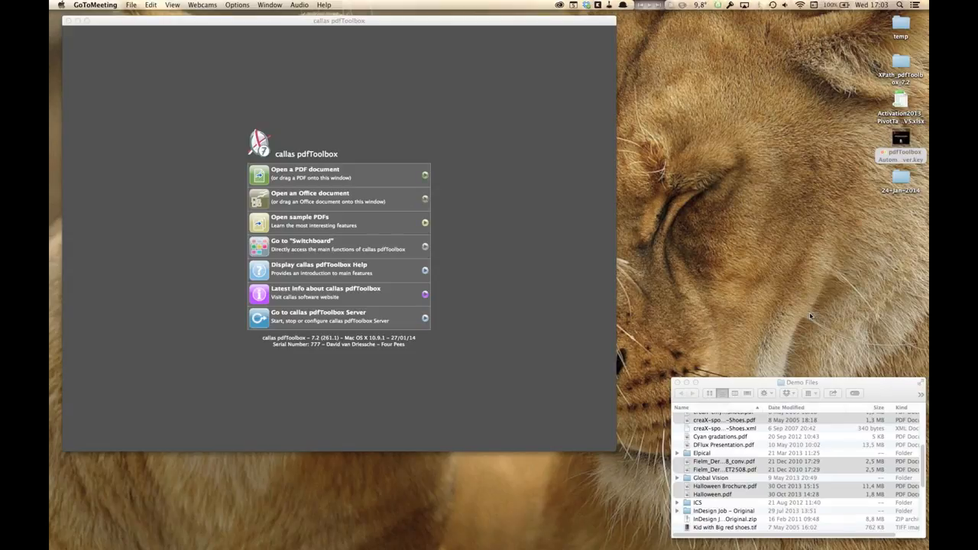
key("super+Tab")
key("super+Tab")
key("super+Tab")
key("super+Tab")
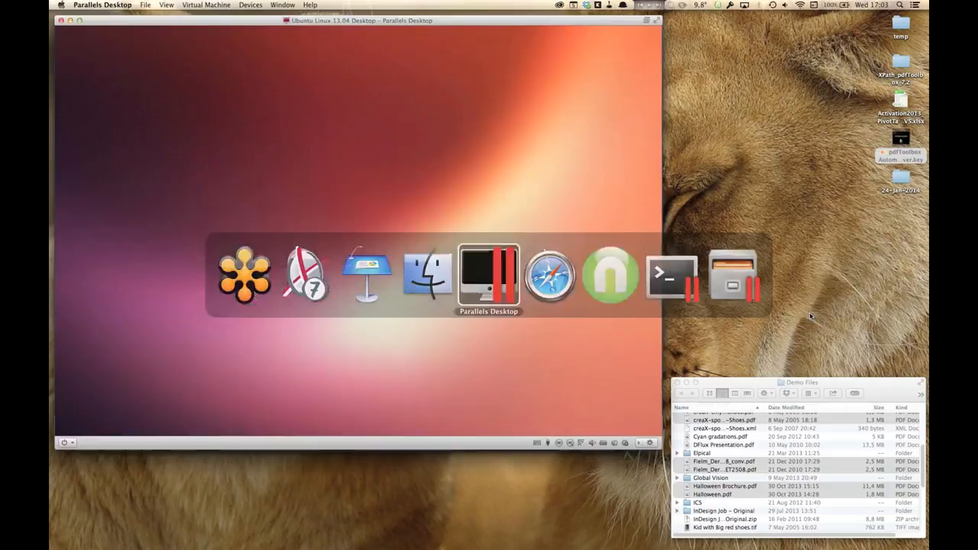
Step: Unlock the Ubuntu session by entering the account password
type("•••••••")
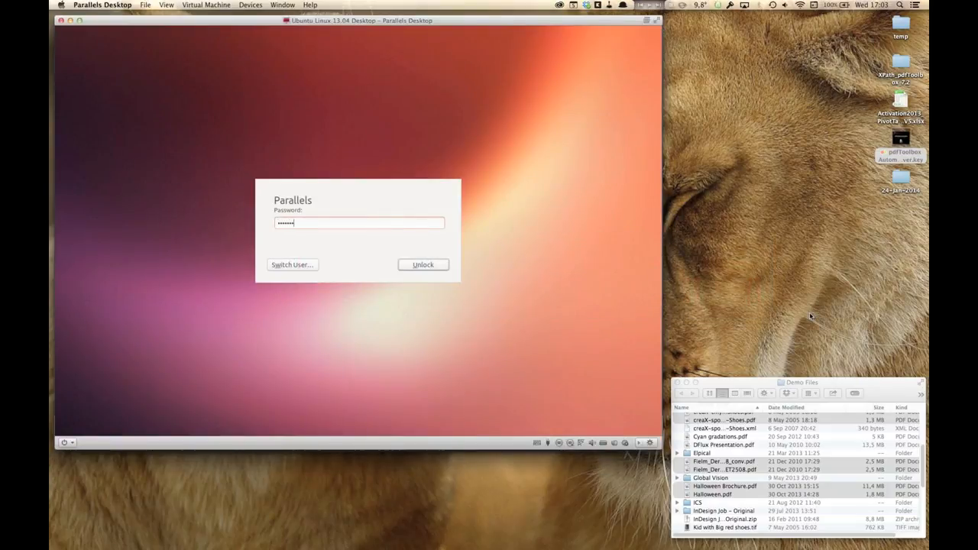
type("•••")
key("Return")
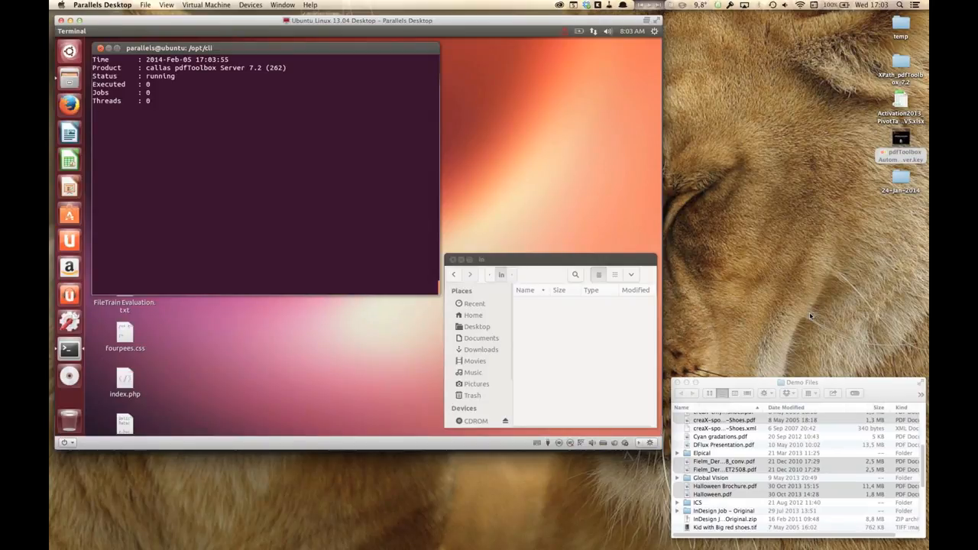
Step: Stop the running pdfToolbox server in the terminal and show the server help with ./pdfToolbox --help server
key("ctrl+c")
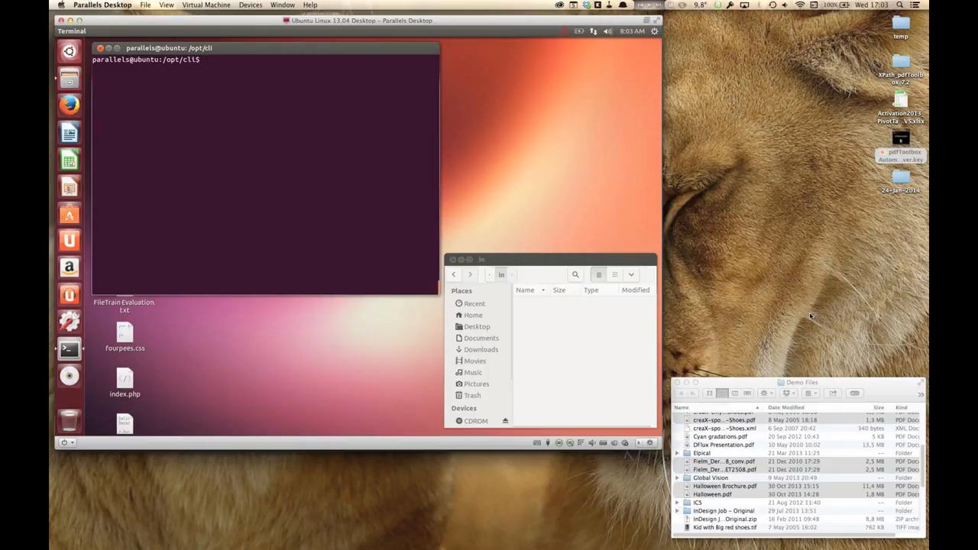
type("./pdfToolbox --help server")
key("Return")
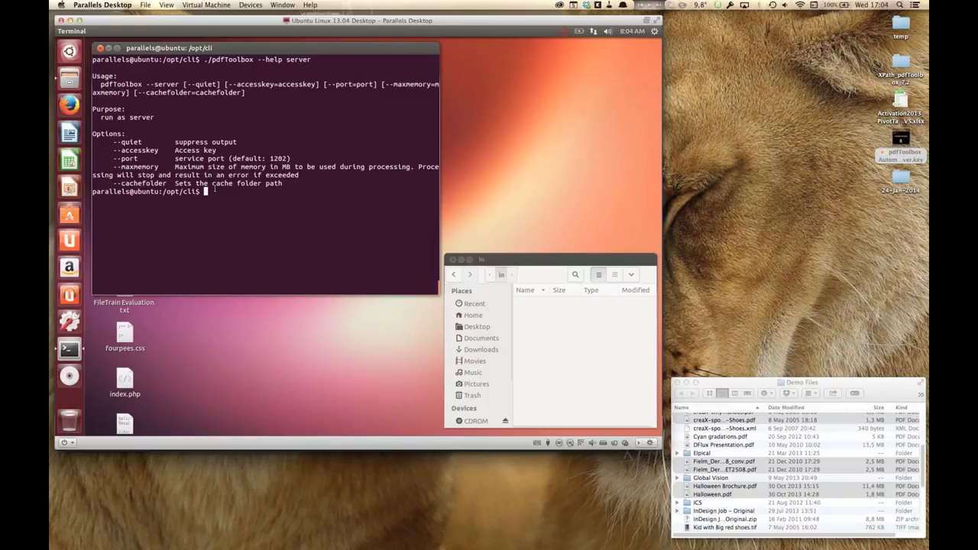
Step: Highlight the --port option line in the server help output
key("alt")
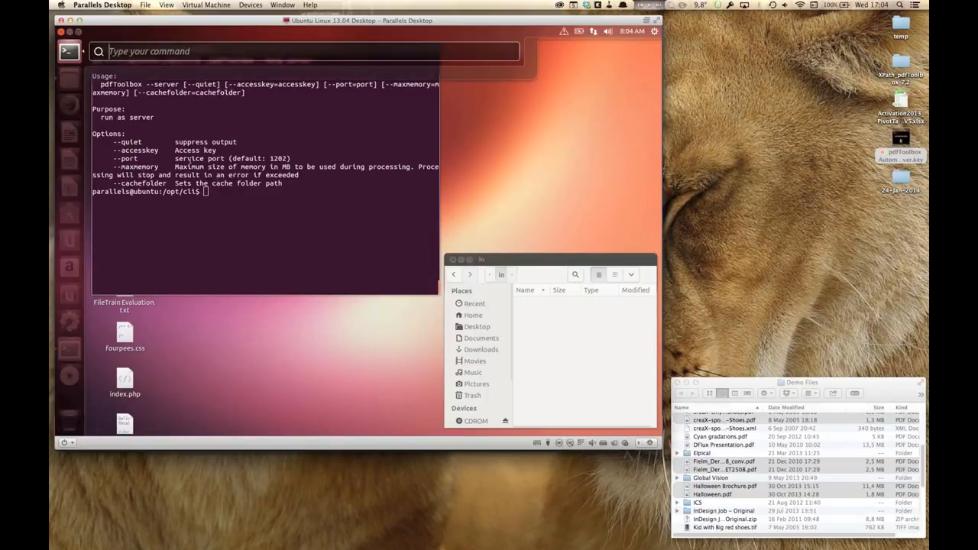
key("alt")
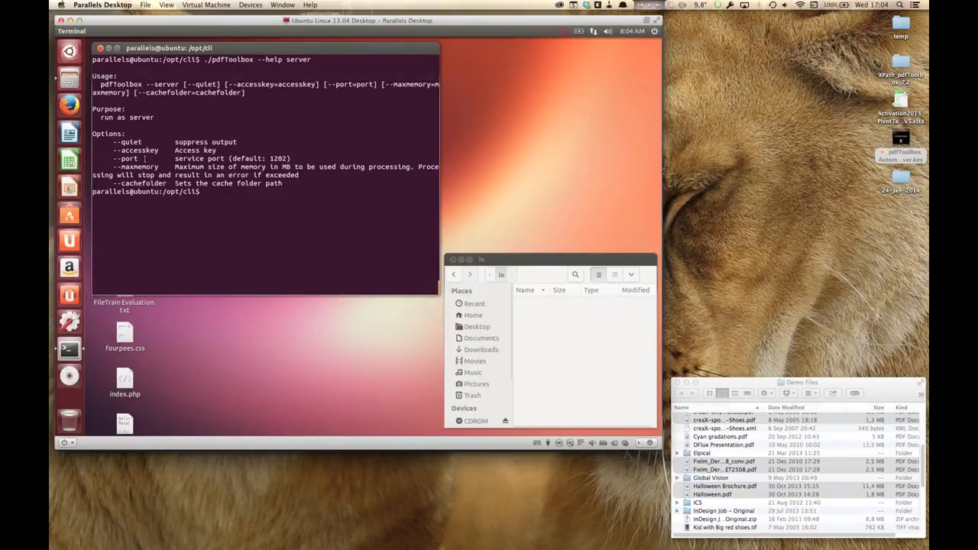
triple_click(145, 158)
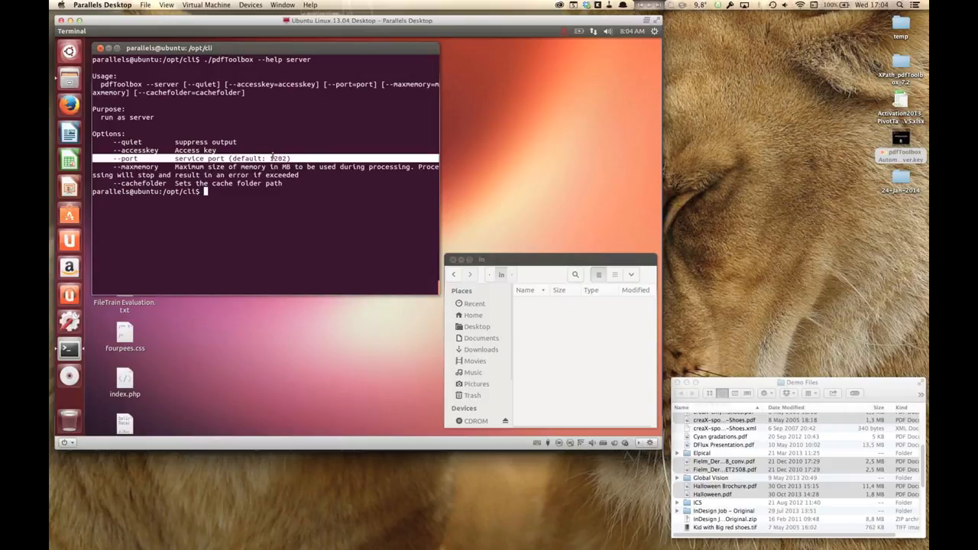